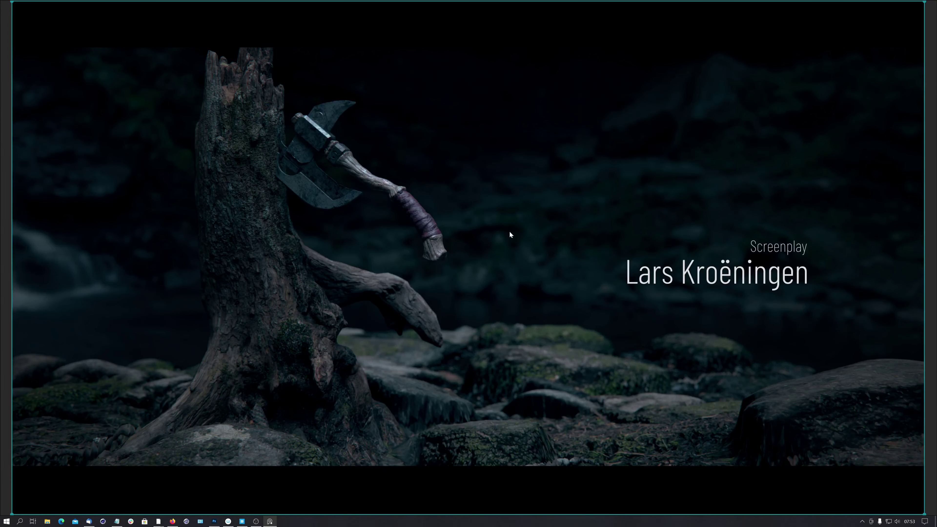
Switch to the browser and examine the Substance guide's Arnold channel setup table and file node color space settings
{"action": "double_click", "coordinate": [502, 226]}
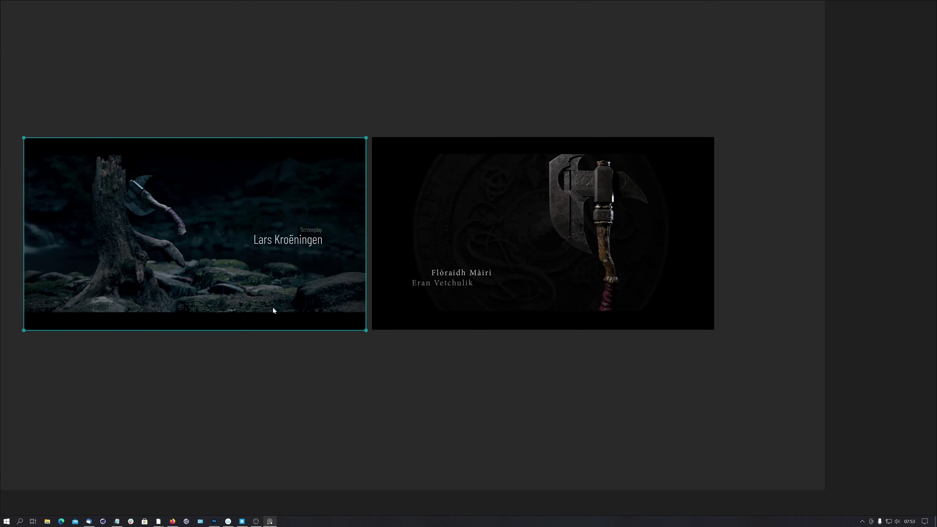
{"action": "left_click", "coordinate": [174, 521]}
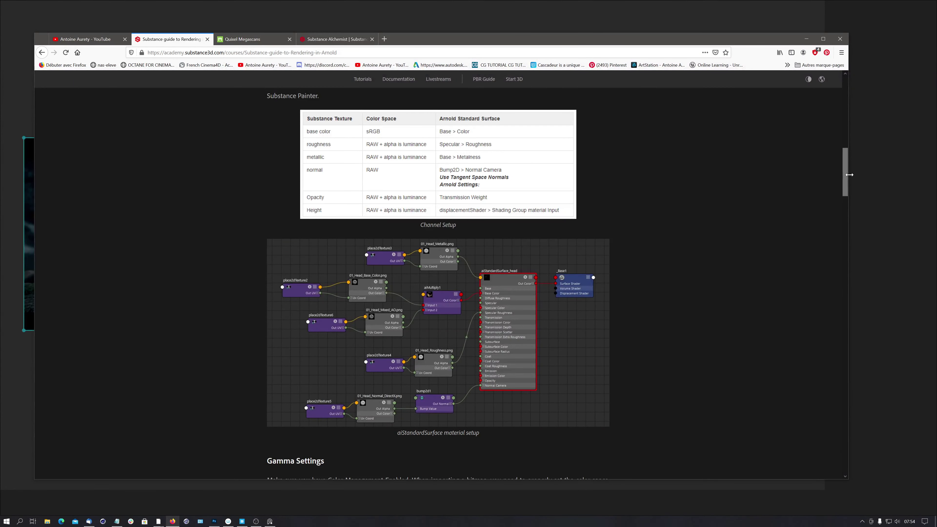
{"action": "left_click_drag", "start_coordinate": [845, 179], "coordinate": [848, 79]}
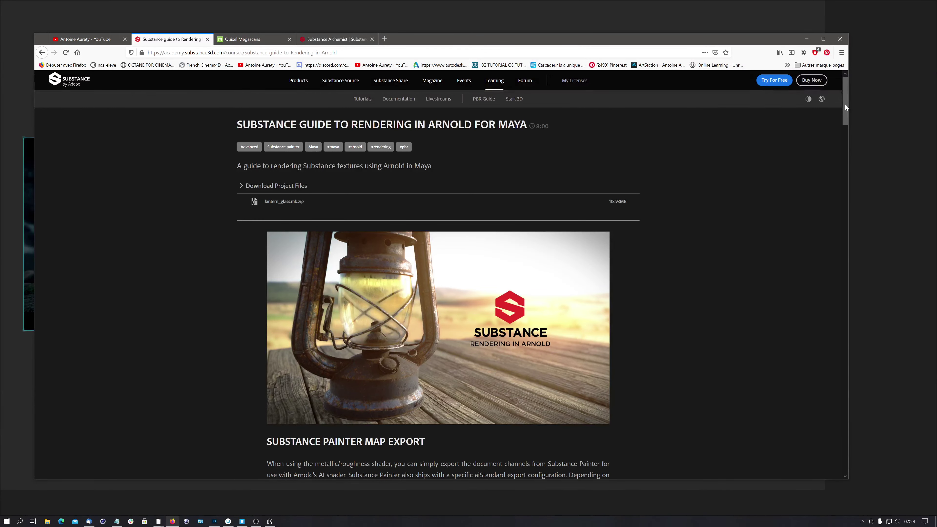
{"action": "left_click_drag", "start_coordinate": [846, 107], "coordinate": [840, 172]}
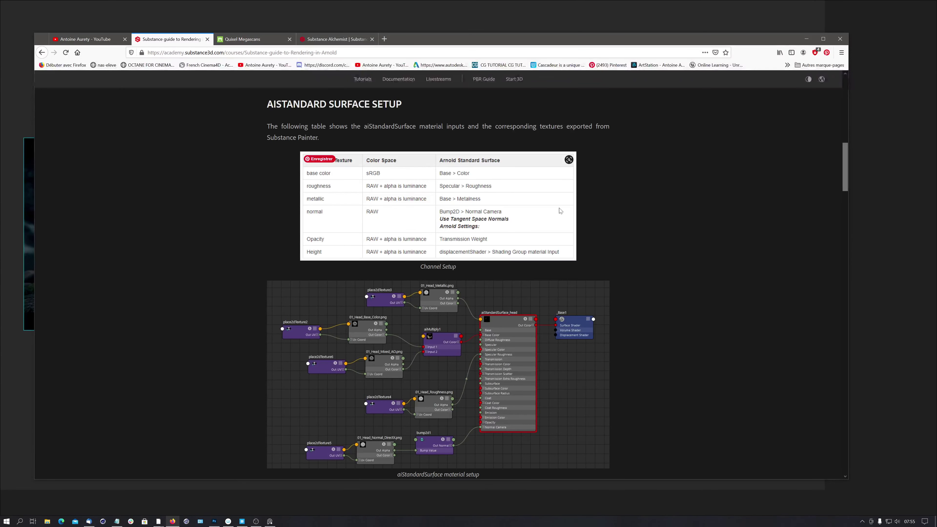
{"action": "left_click_drag", "start_coordinate": [848, 176], "coordinate": [841, 225]}
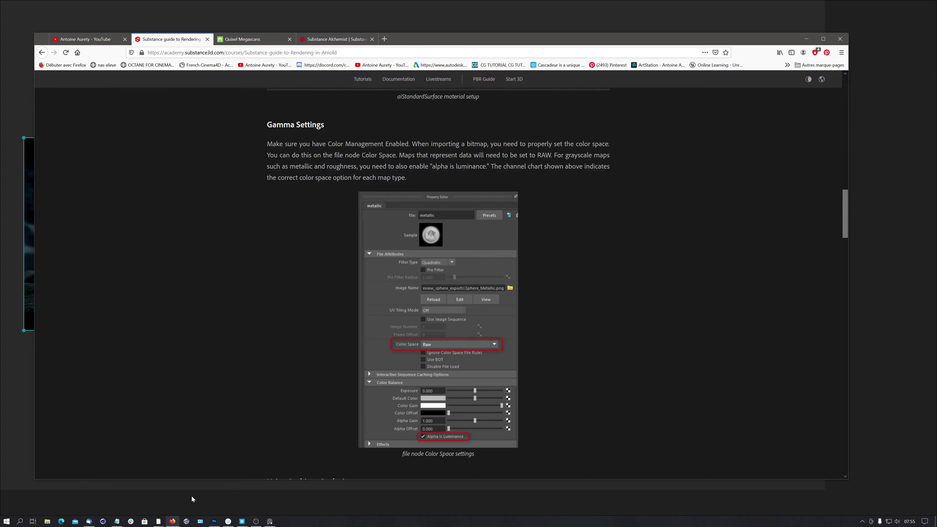
Switch to the unsaved axe scene in Maya and assign a new aiStandardSurface material to the axe mesh
{"action": "left_click", "coordinate": [158, 521]}
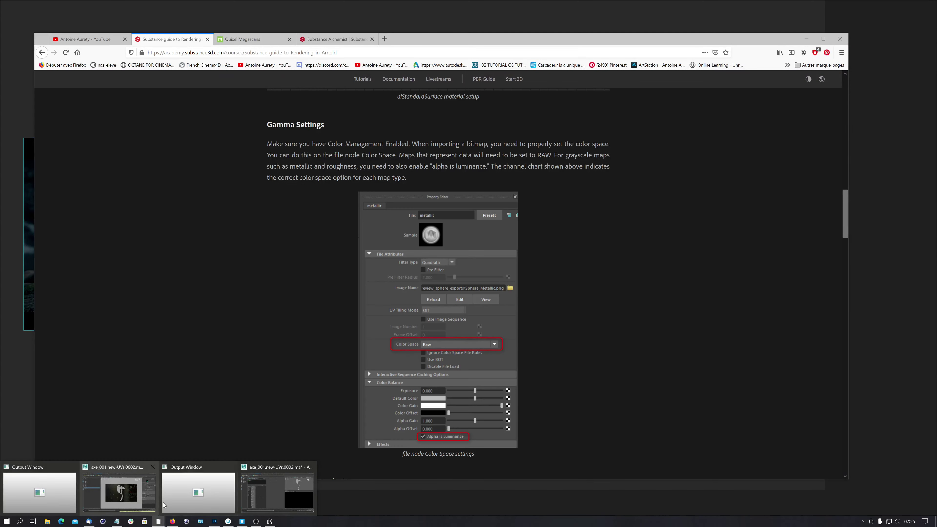
{"action": "left_click", "coordinate": [259, 496]}
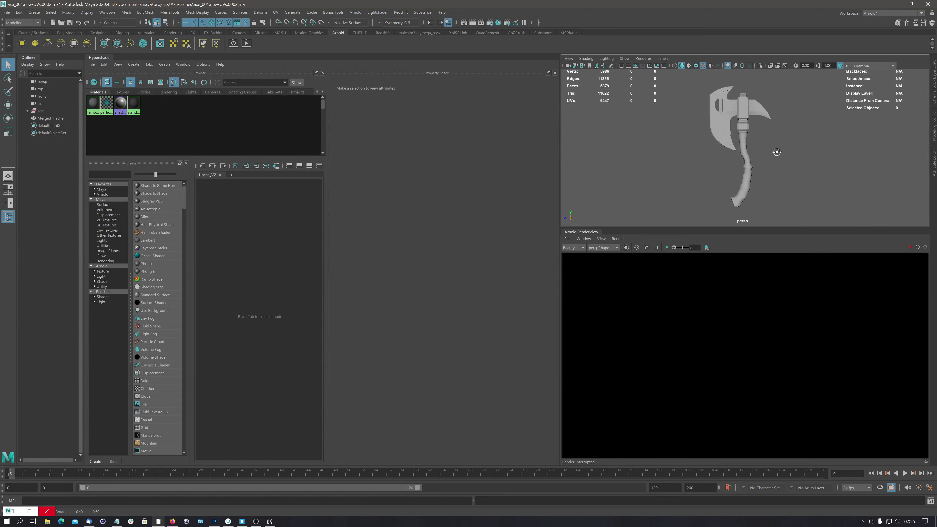
{"action": "mouse_move", "coordinate": [775, 149]}
{"action": "left_mouse_down", "text": "alt"}
{"action": "mouse_move", "coordinate": [823, 134]}
{"action": "mouse_move", "coordinate": [759, 147]}
{"action": "mouse_move", "coordinate": [800, 150]}
{"action": "mouse_move", "coordinate": [756, 151]}
{"action": "left_mouse_up", "text": "alt"}
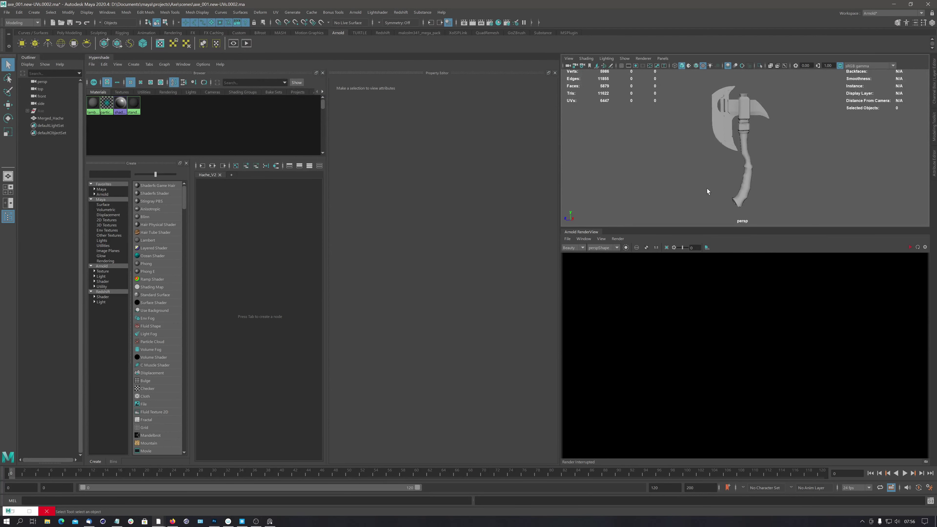
{"action": "left_click", "coordinate": [728, 132]}
{"action": "right_click", "coordinate": [726, 124]}
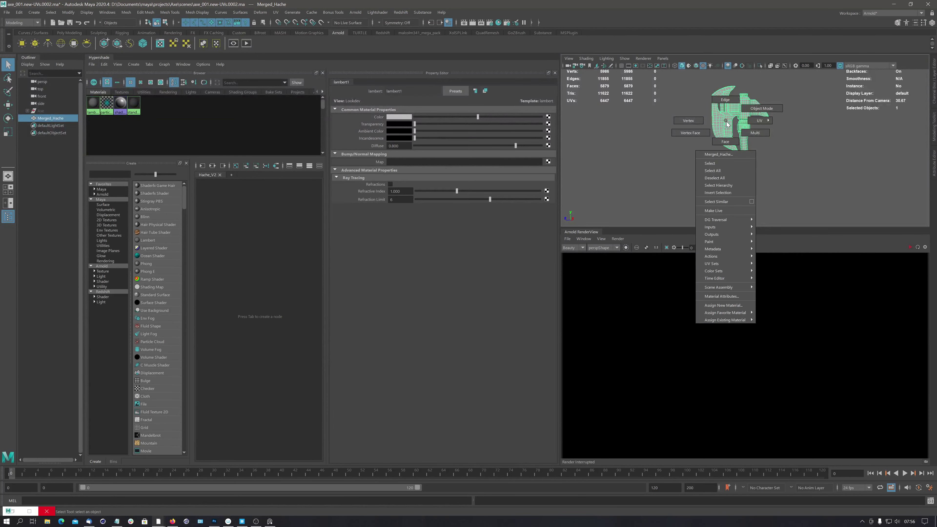
{"action": "left_click", "coordinate": [727, 309]}
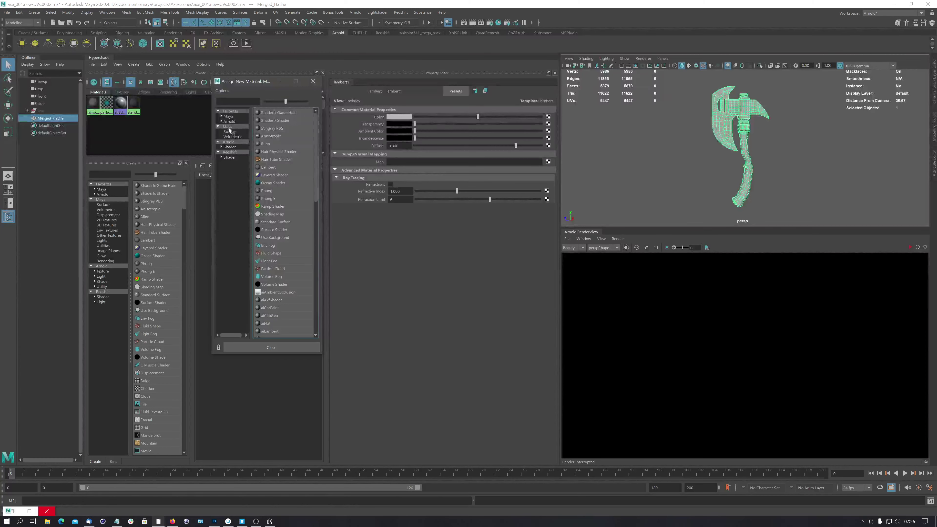
{"action": "left_click", "coordinate": [228, 142]}
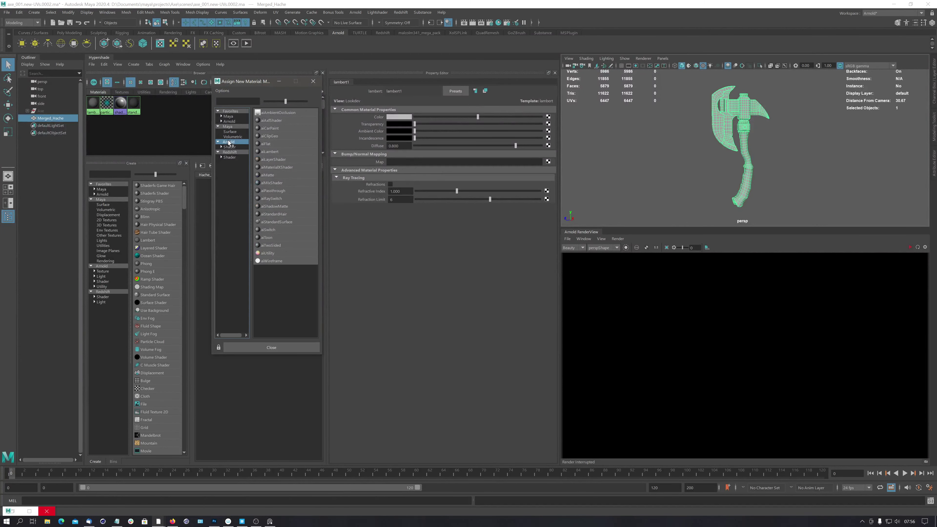
{"action": "left_click", "coordinate": [275, 223]}
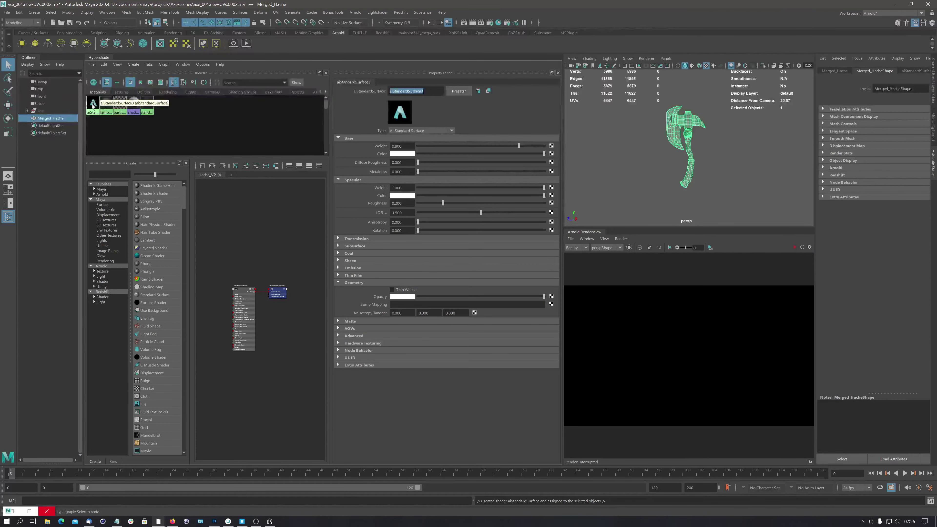
Rename the axe's new standard surface shader to Hache
{"action": "key", "text": "shift+h"}
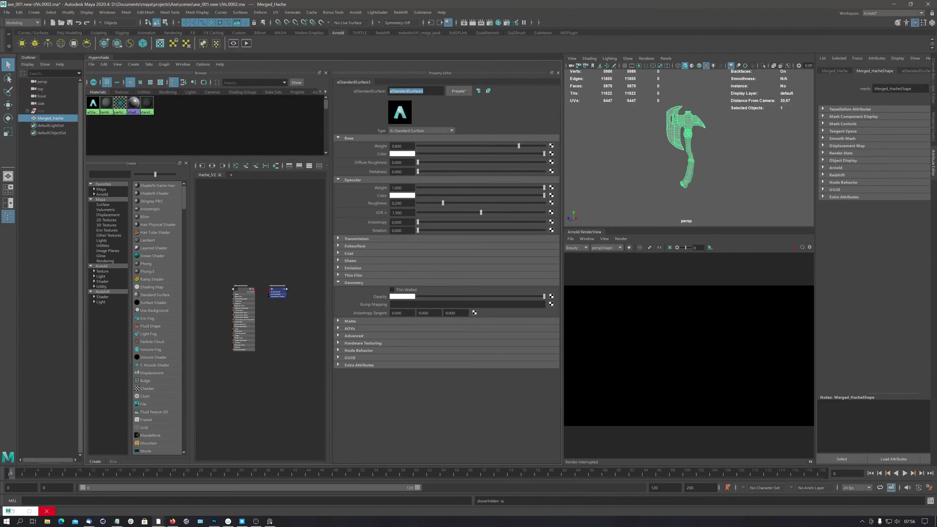
{"action": "key", "text": "a"}
{"action": "key", "text": "h"}
{"action": "key", "text": "e"}
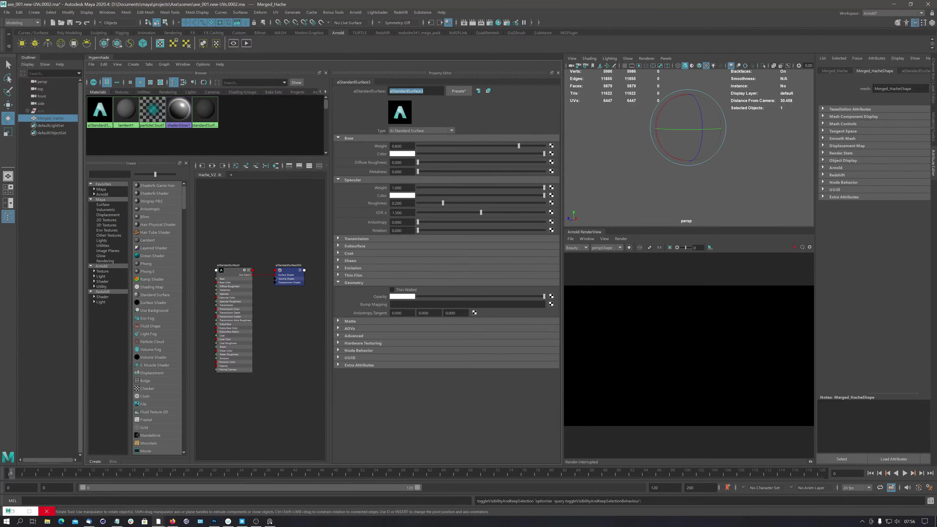
{"action": "left_click", "coordinate": [432, 91]}
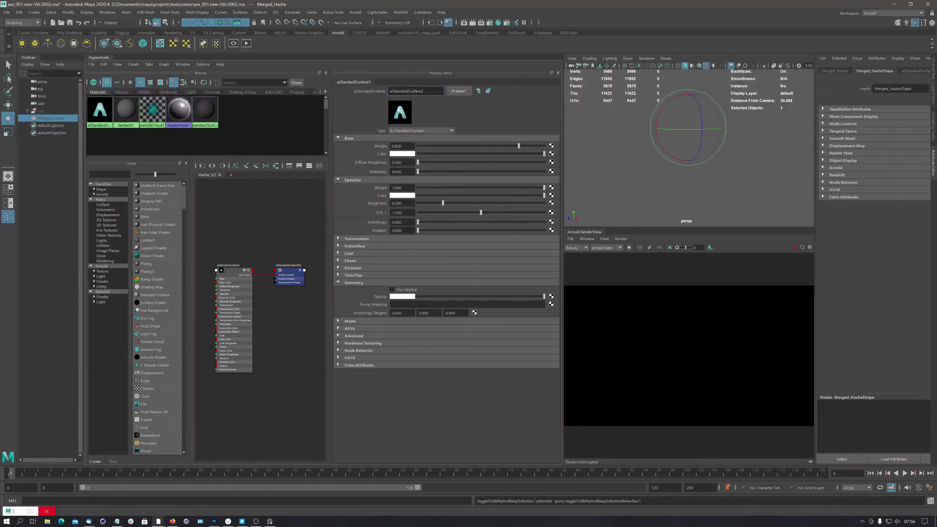
{"action": "left_click_drag", "start_coordinate": [433, 91], "coordinate": [383, 92]}
{"action": "type", "text": "Hache"}
{"action": "key", "text": "Return"}
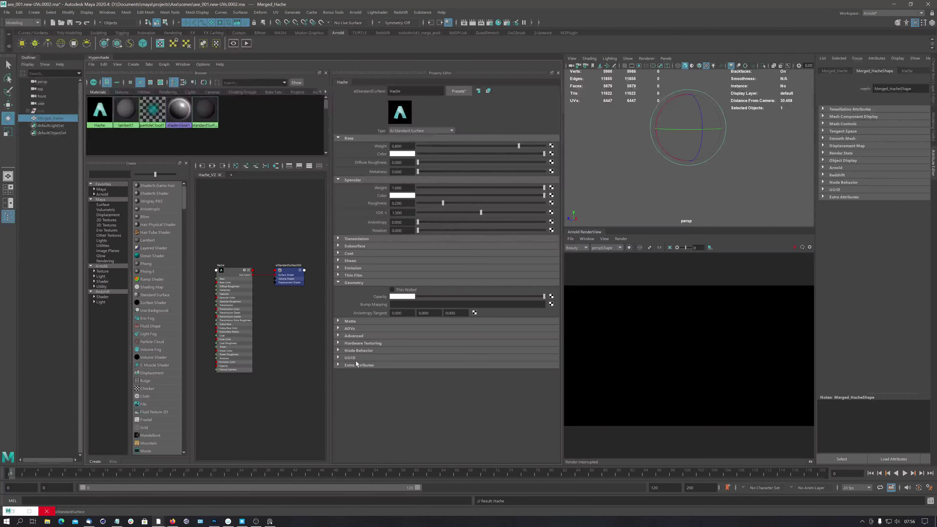
Make the hidden Merged_Hache mesh visible again in the scene
{"action": "left_click", "coordinate": [57, 118]}
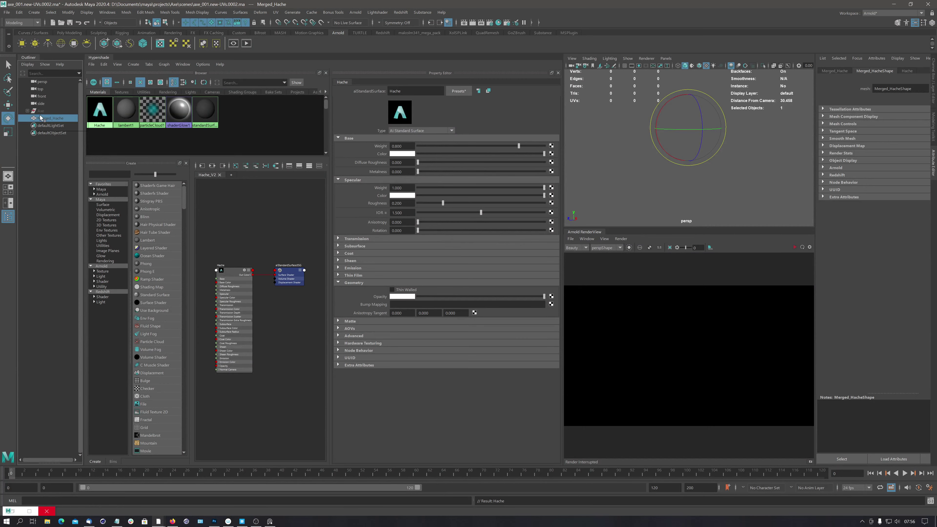
{"action": "left_click", "coordinate": [48, 163]}
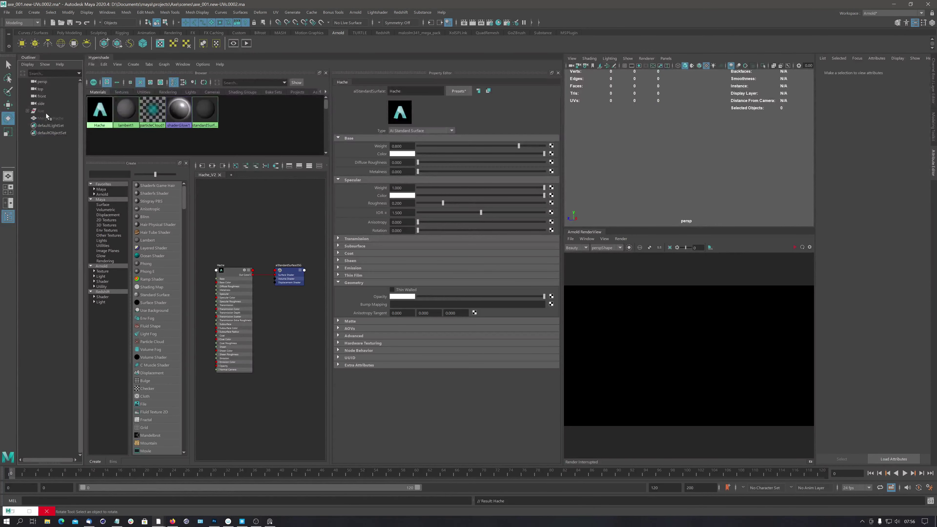
{"action": "left_click", "coordinate": [50, 118]}
{"action": "key", "text": "h"}
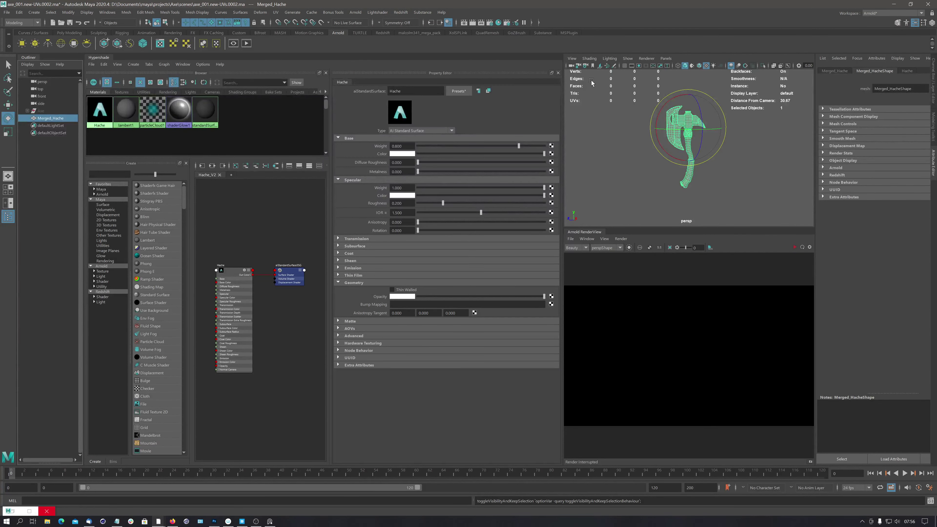
Display the resolution gate with its gate mask in the perspective view
{"action": "left_click", "coordinate": [632, 66]}
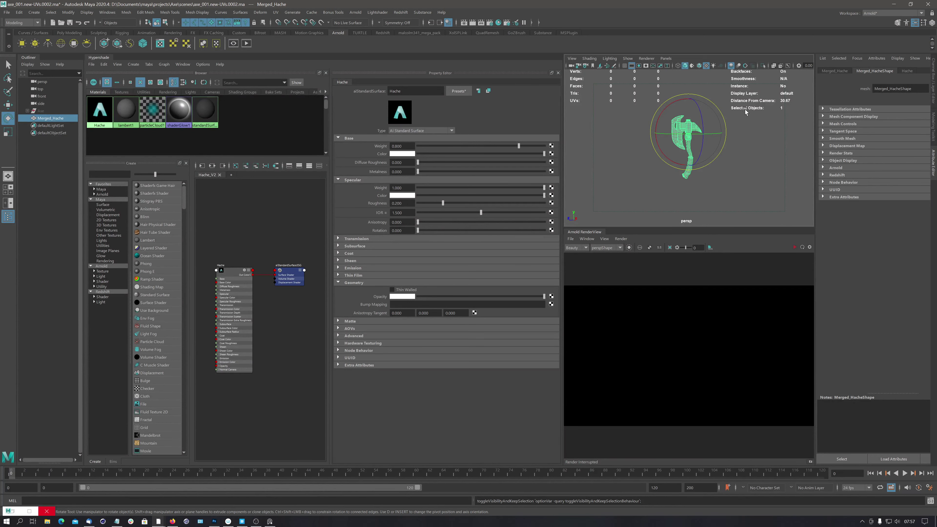
{"action": "left_click", "coordinate": [641, 66]}
{"action": "left_click", "coordinate": [646, 66]}
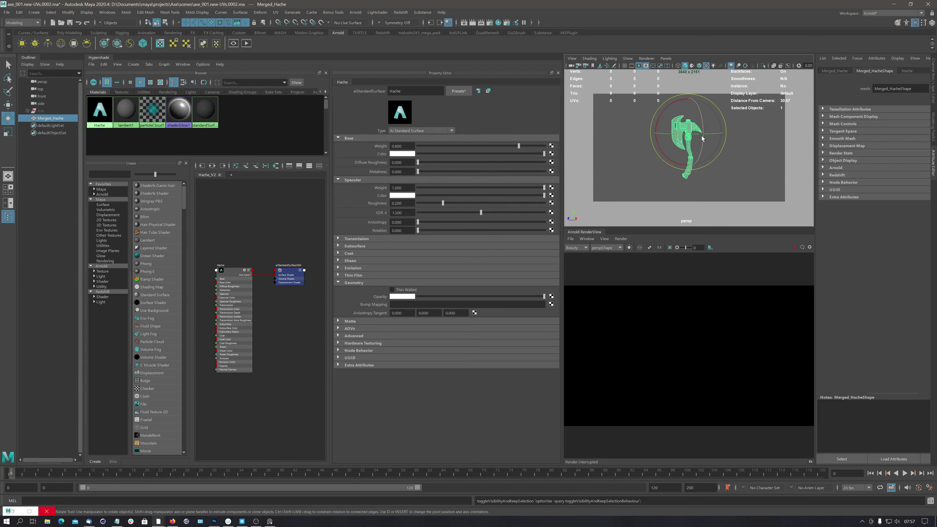
Frame the whole axe inside the resolution gate and start the interactive Arnold render
{"action": "right_click_drag", "start_coordinate": [703, 135], "coordinate": [724, 133], "text": "alt"}
{"action": "left_click_drag", "start_coordinate": [723, 136], "coordinate": [712, 155], "text": "alt"}
{"action": "middle_click_drag", "start_coordinate": [712, 155], "coordinate": [714, 145], "text": "alt"}
{"action": "left_click_drag", "start_coordinate": [714, 145], "coordinate": [718, 144], "text": "alt"}
{"action": "middle_click_drag", "start_coordinate": [718, 144], "coordinate": [689, 147], "text": "alt"}
{"action": "left_click_drag", "start_coordinate": [690, 148], "coordinate": [691, 149], "text": "alt"}
{"action": "right_click_drag", "start_coordinate": [691, 149], "coordinate": [690, 149], "text": "alt"}
{"action": "left_click_drag", "start_coordinate": [690, 149], "coordinate": [692, 151], "text": "alt"}
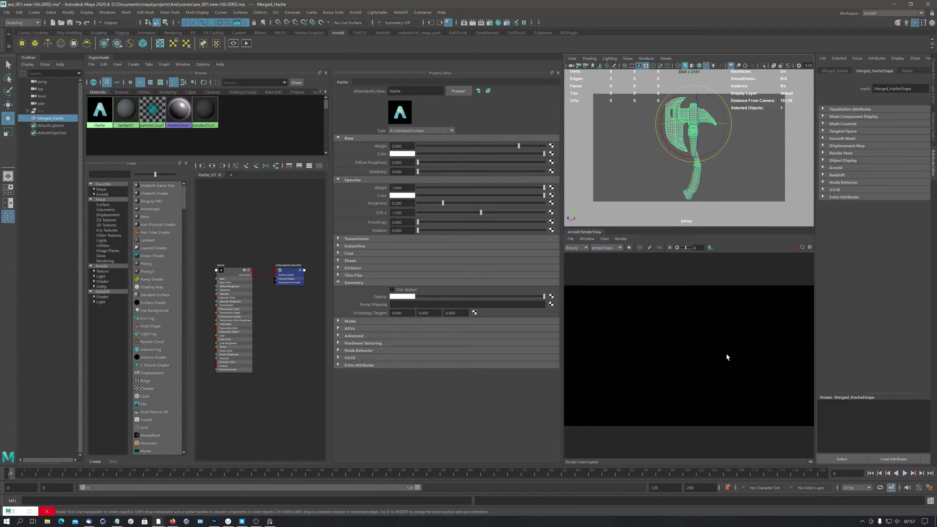
{"action": "left_click", "coordinate": [794, 247]}
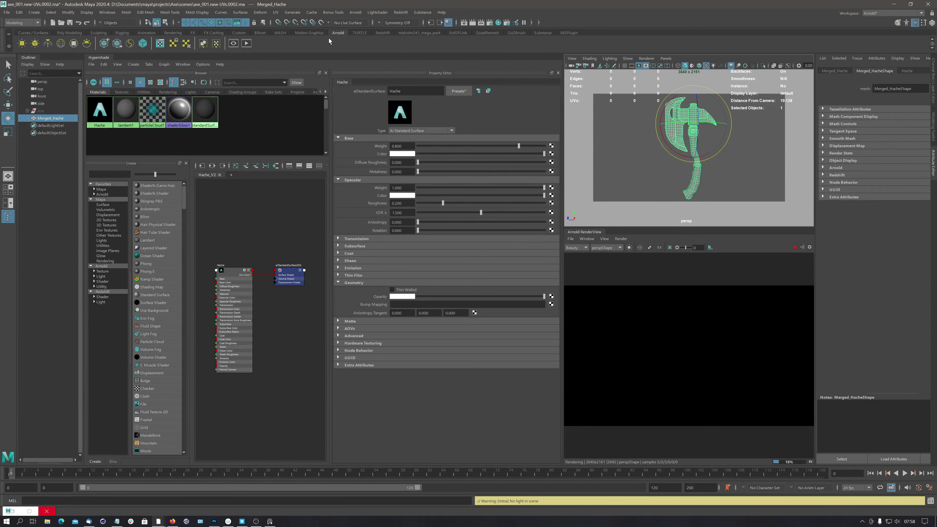
Add an Arnold skydome light and graph only its node in the Hypershade work area
{"action": "left_click", "coordinate": [61, 44]}
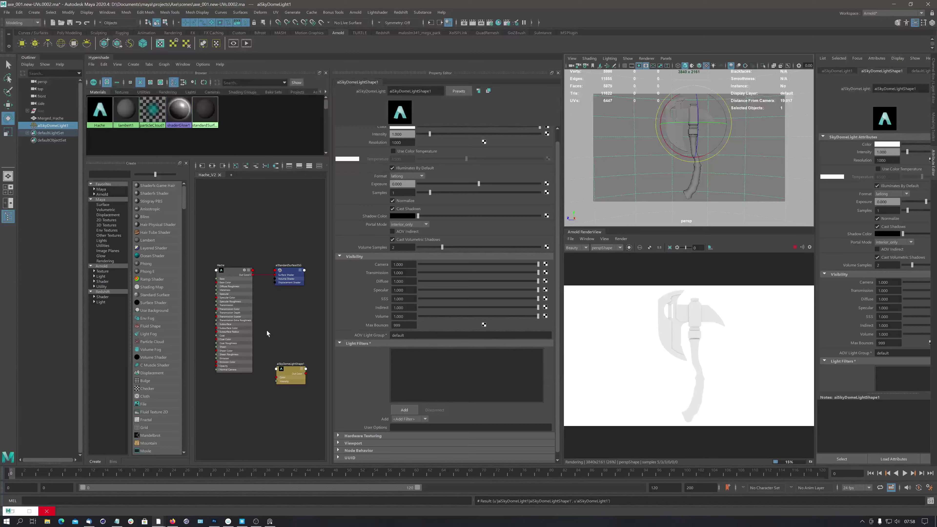
{"action": "left_click", "coordinate": [290, 372]}
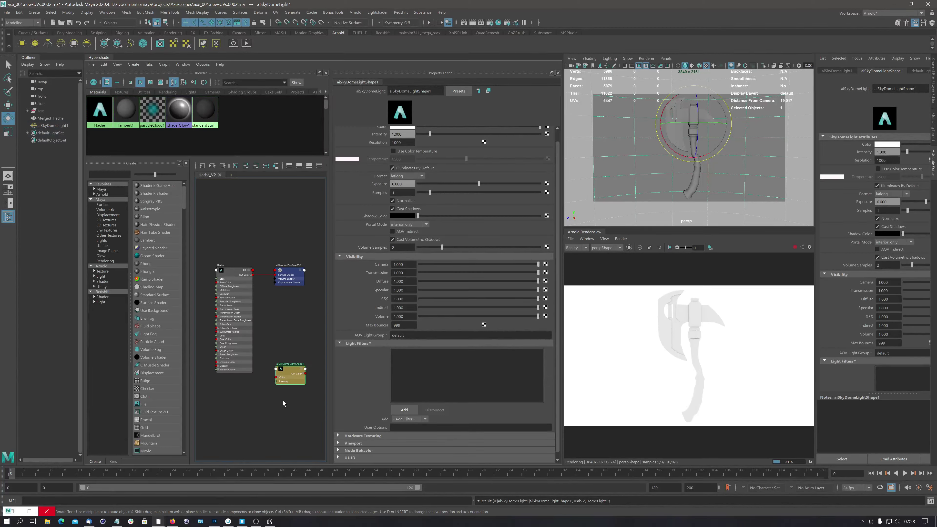
{"action": "left_click", "coordinate": [48, 126]}
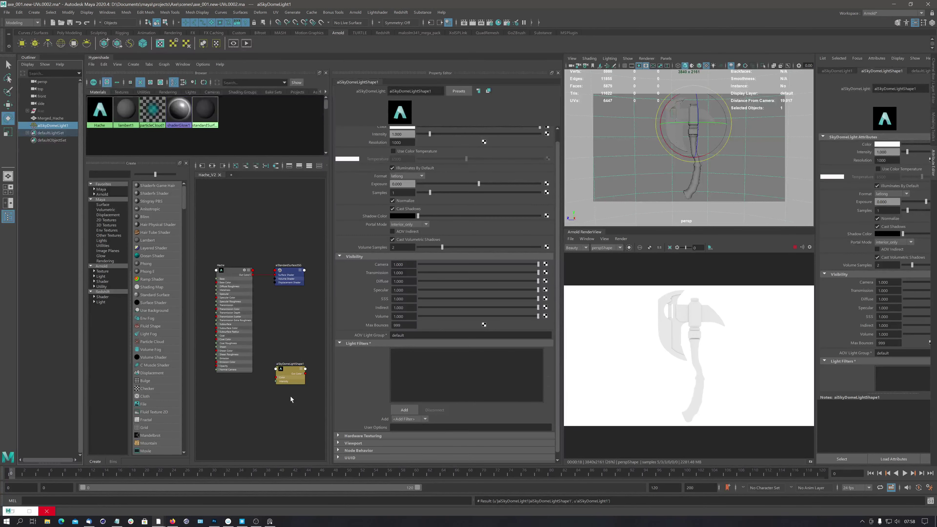
{"action": "left_click", "coordinate": [235, 166]}
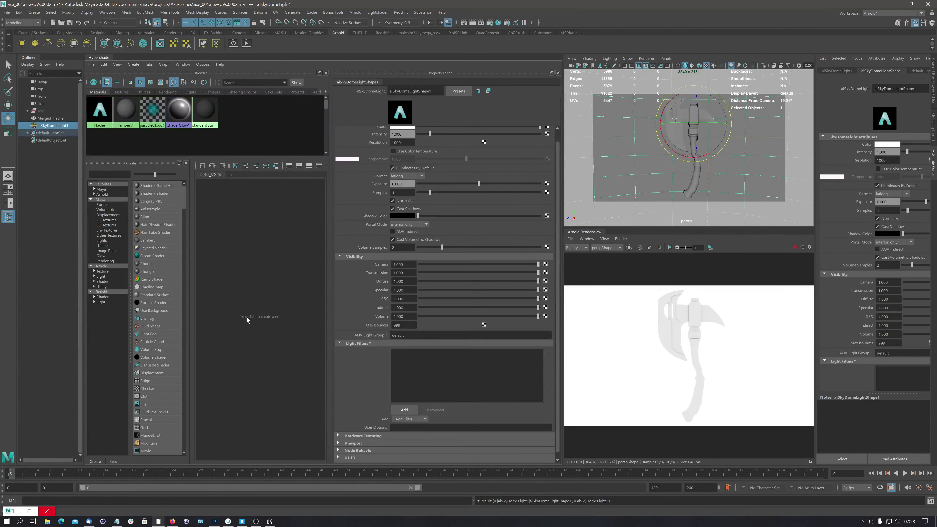
{"action": "left_click", "coordinate": [57, 125]}
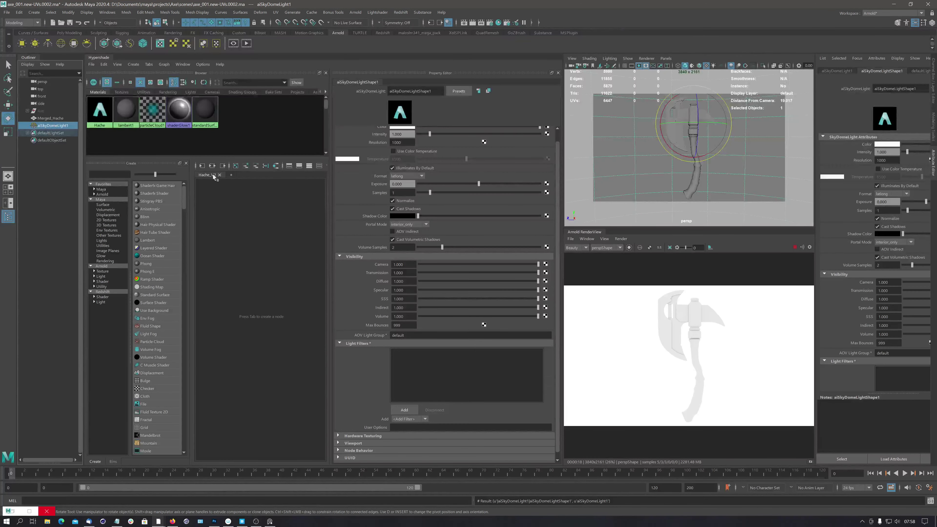
{"action": "left_click", "coordinate": [212, 166]}
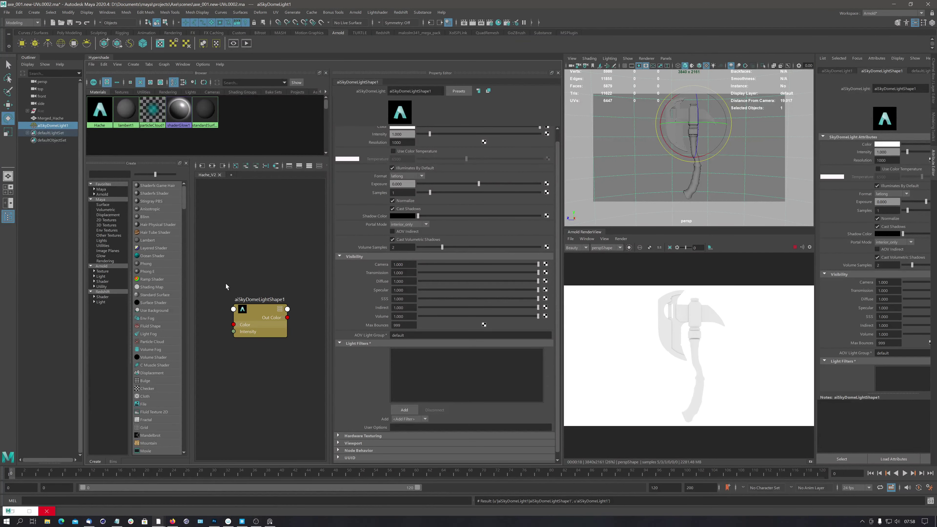
{"action": "left_click_drag", "start_coordinate": [227, 286], "coordinate": [292, 355]}
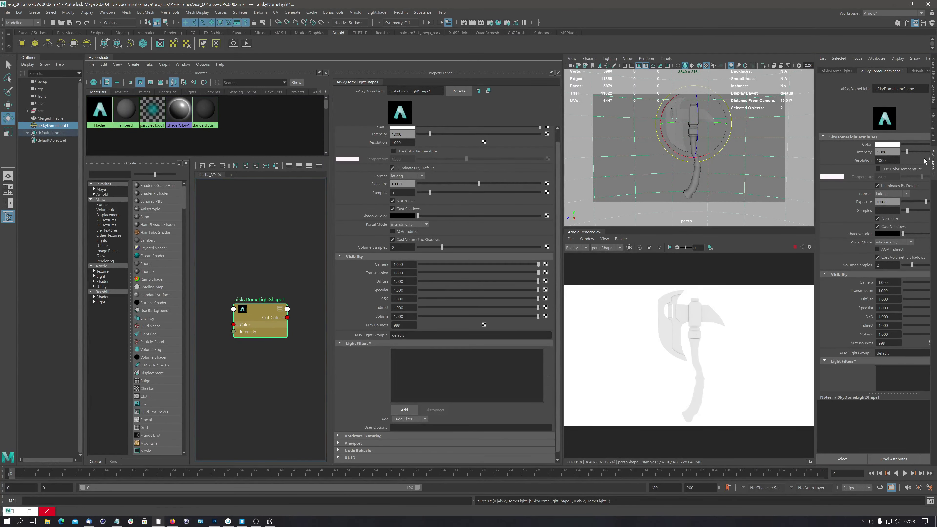
Hide the Attribute Editor and the Outliner, and widen the Hypershade node work area
{"action": "left_click", "coordinate": [933, 165]}
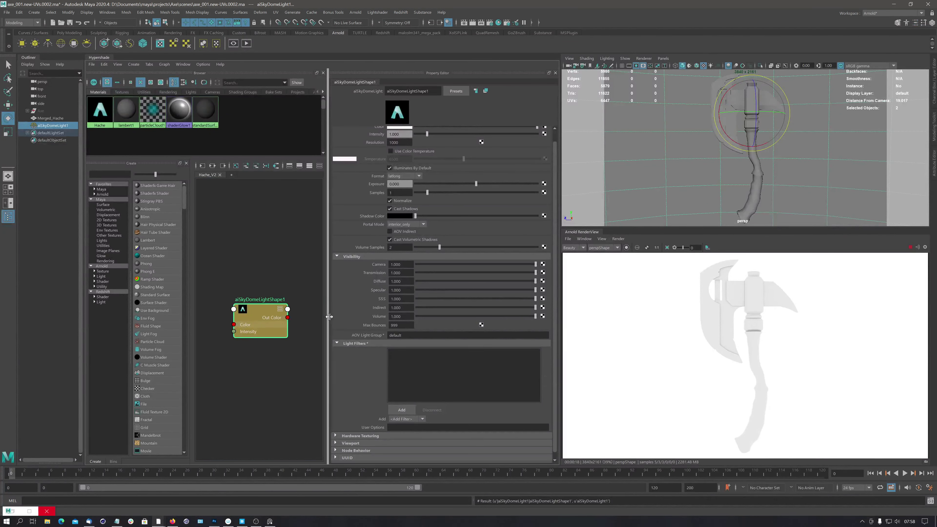
{"action": "left_click_drag", "start_coordinate": [328, 315], "coordinate": [368, 315]}
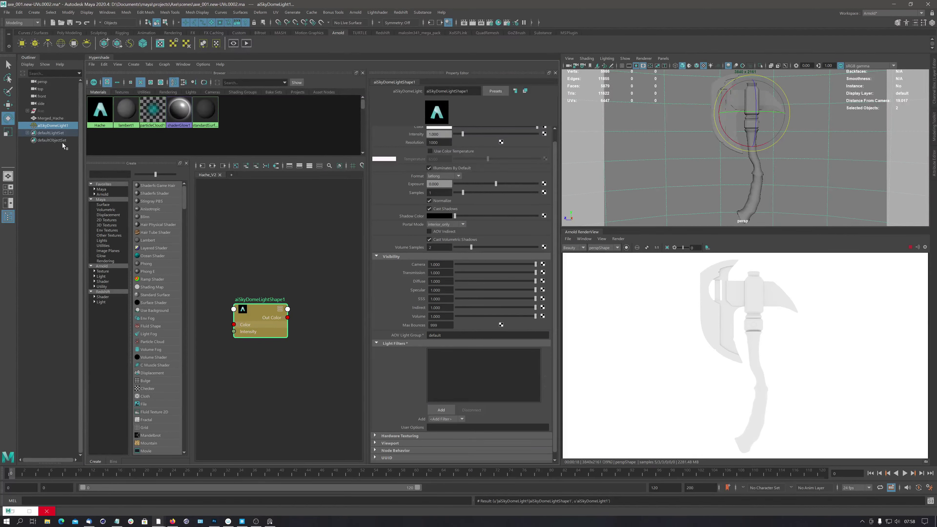
{"action": "left_click", "coordinate": [8, 217]}
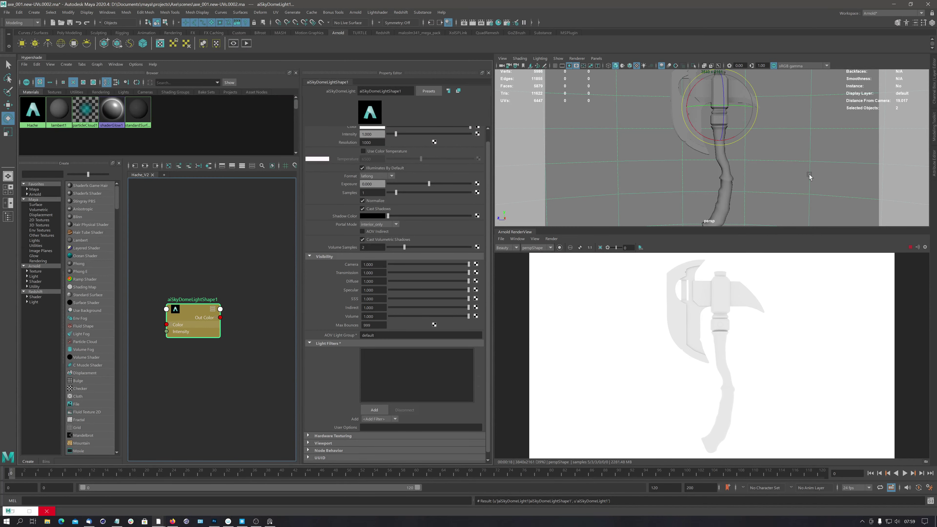
{"action": "right_click_drag", "start_coordinate": [781, 174], "coordinate": [753, 179], "text": "alt"}
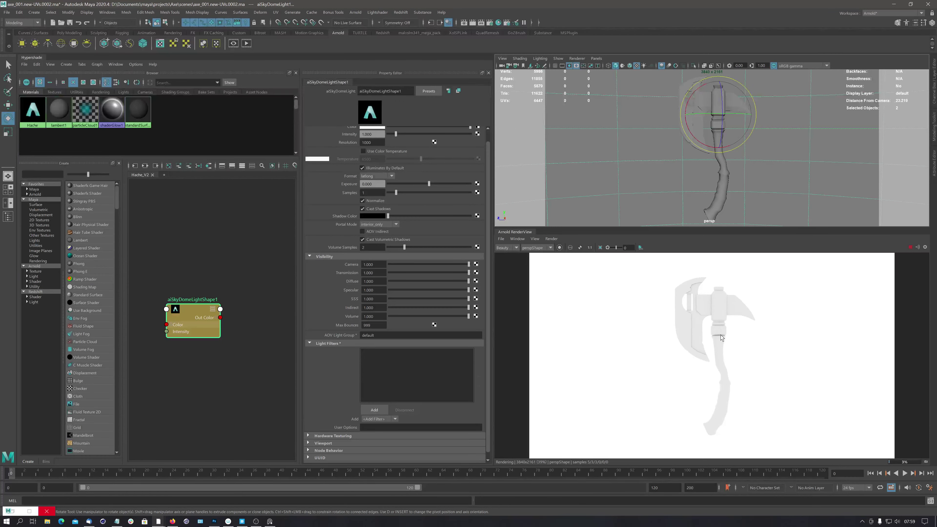
{"action": "scroll", "coordinate": [734, 150], "scroll_direction": "up", "scroll_amount": 5}
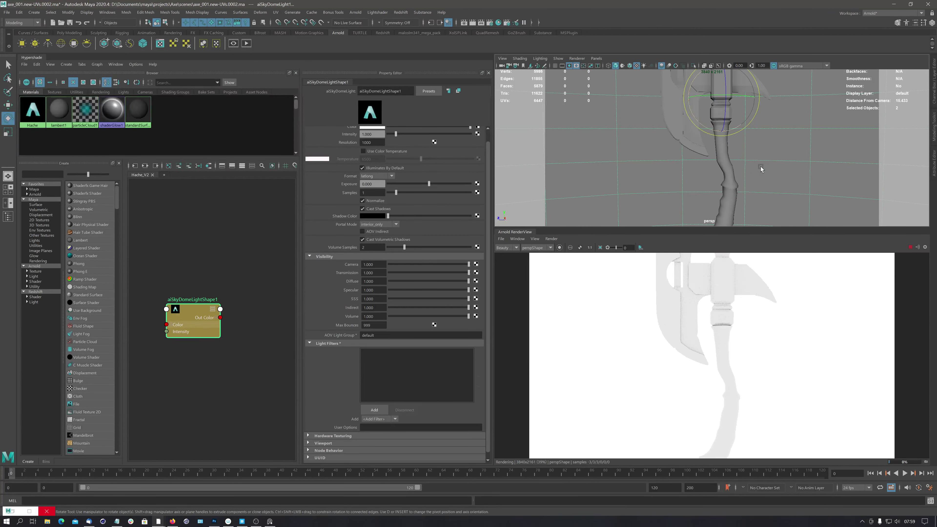
Frame the whole axe handle in the perspective view and make that viewport taller than the Arnold render view
{"action": "right_click_drag", "start_coordinate": [729, 342], "coordinate": [649, 347], "text": "alt"}
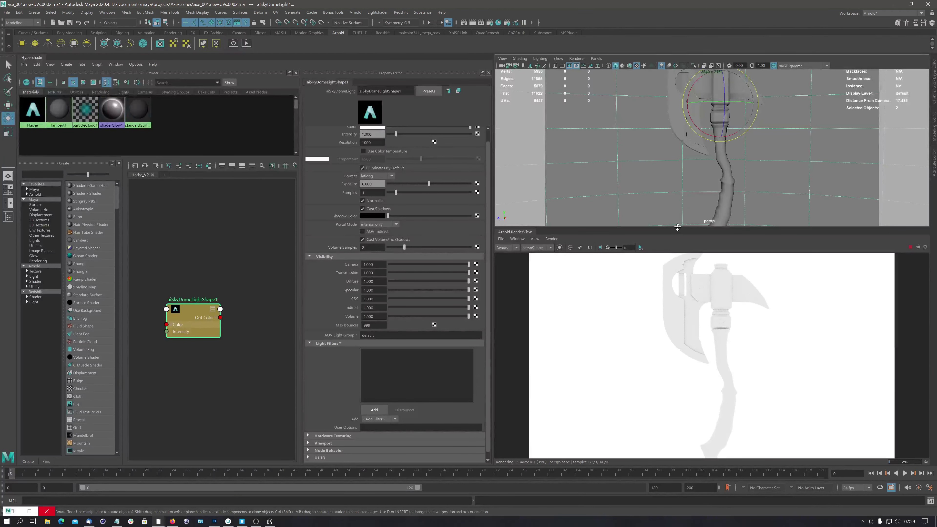
{"action": "left_click_drag", "start_coordinate": [677, 227], "coordinate": [677, 259]}
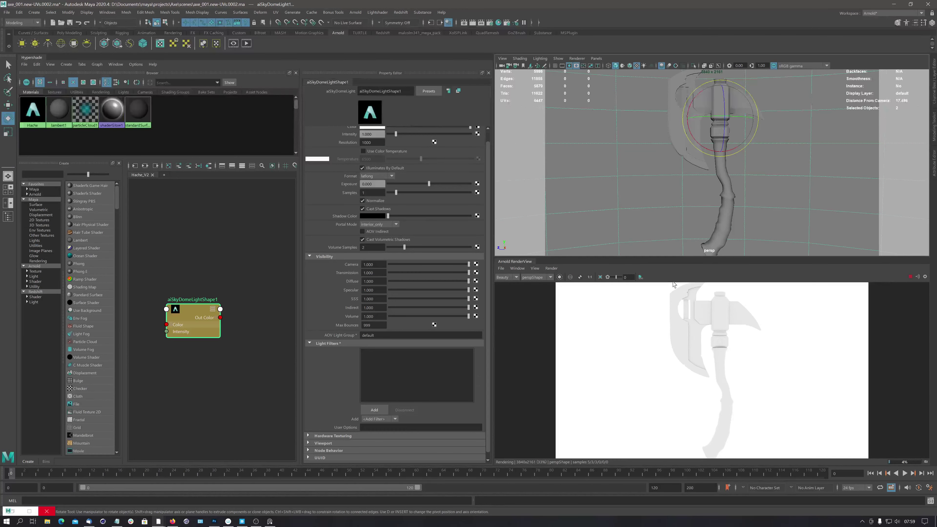
{"action": "left_click_drag", "start_coordinate": [676, 260], "coordinate": [675, 273]}
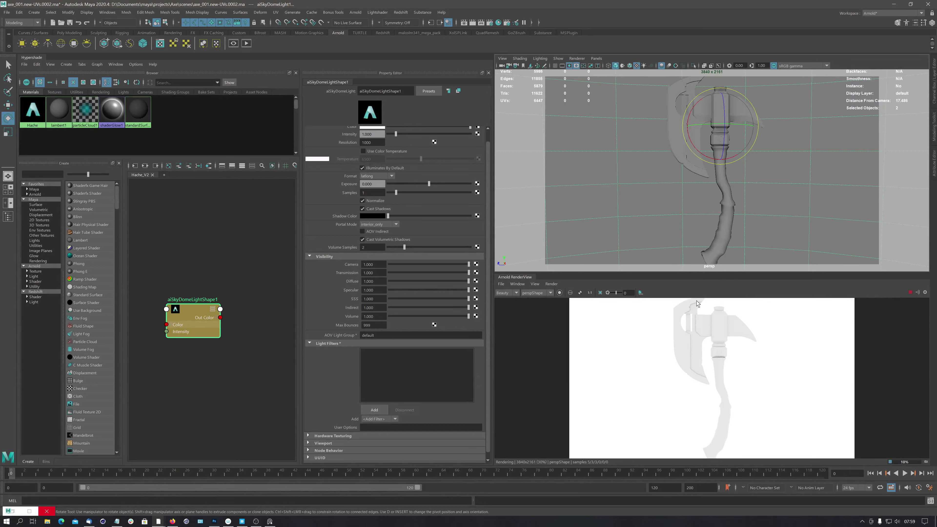
Set the Arnold render view's test resolution to 50%
{"action": "left_click", "coordinate": [590, 293]}
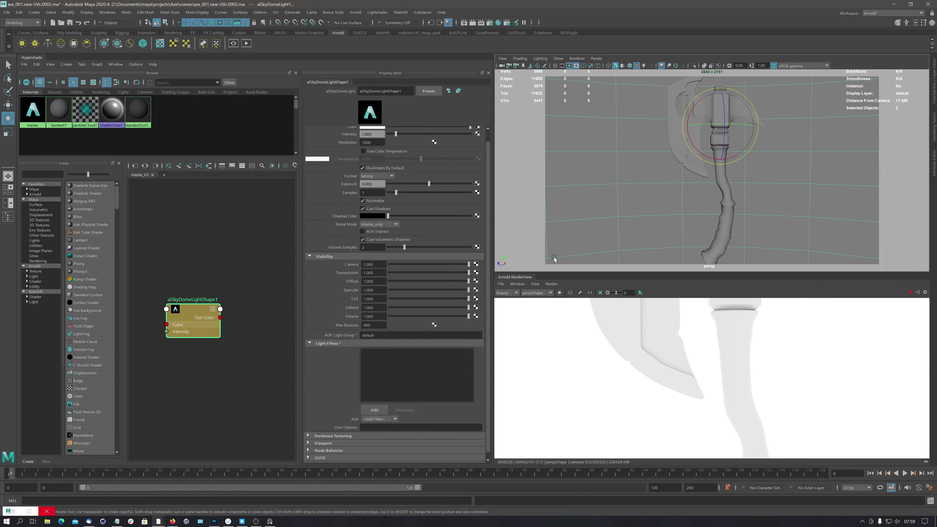
{"action": "left_click", "coordinate": [535, 284]}
{"action": "mouse_move", "coordinate": [549, 284]}
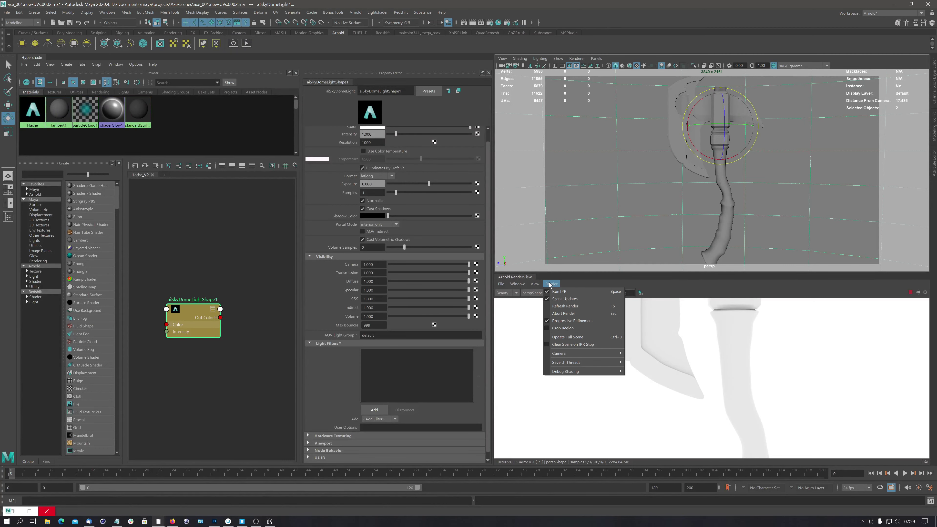
{"action": "mouse_move", "coordinate": [520, 288]}
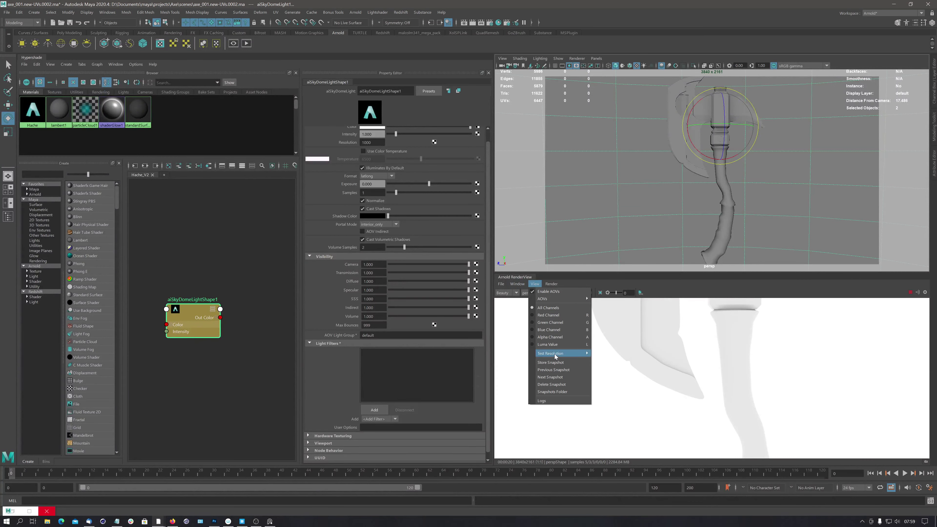
{"action": "mouse_move", "coordinate": [555, 354]}
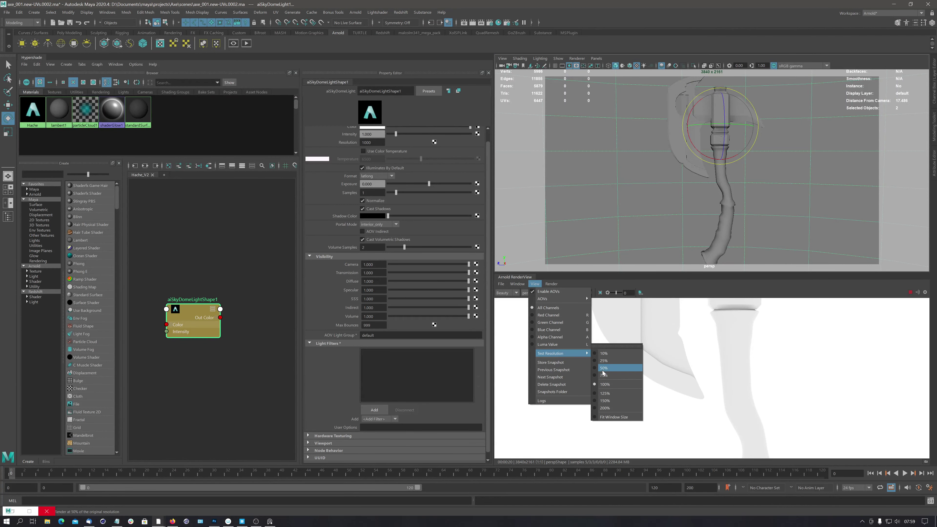
{"action": "left_click", "coordinate": [595, 368]}
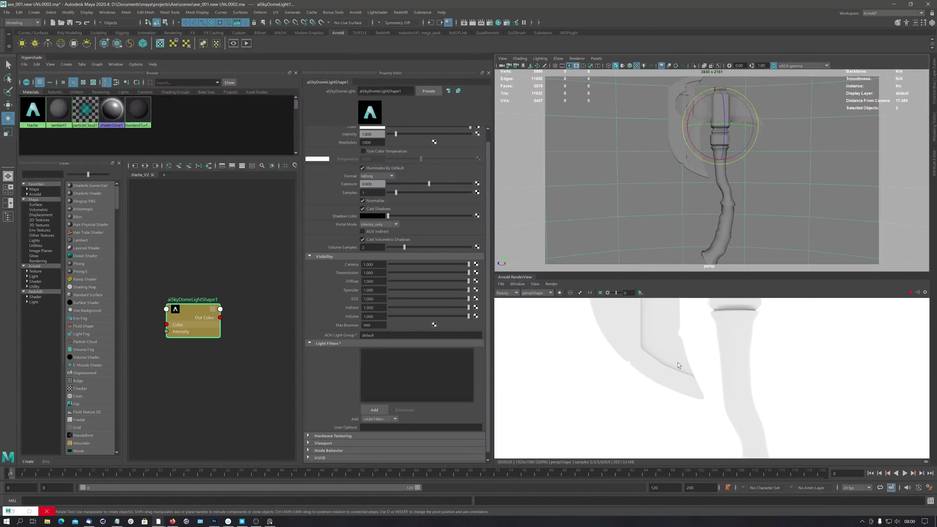
{"action": "left_click", "coordinate": [590, 294]}
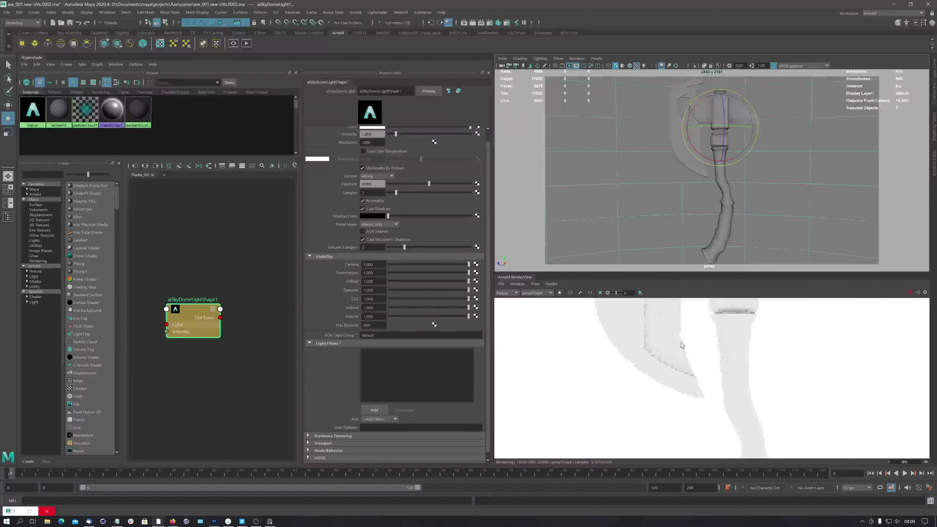
Recentre the axe in the camera view, open the render settings, and review the output compression and frame/animation extension options
{"action": "middle_click_drag", "start_coordinate": [681, 342], "coordinate": [677, 370], "text": "alt"}
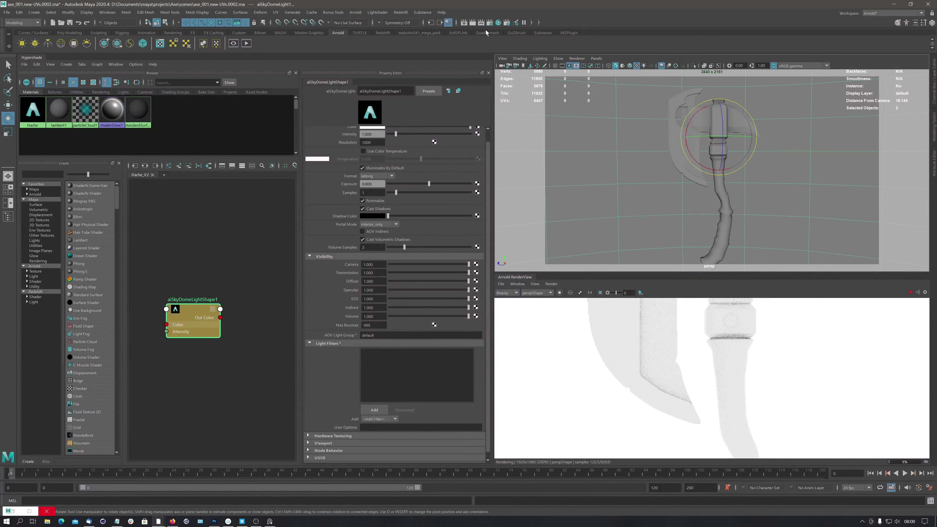
{"action": "left_click", "coordinate": [490, 23]}
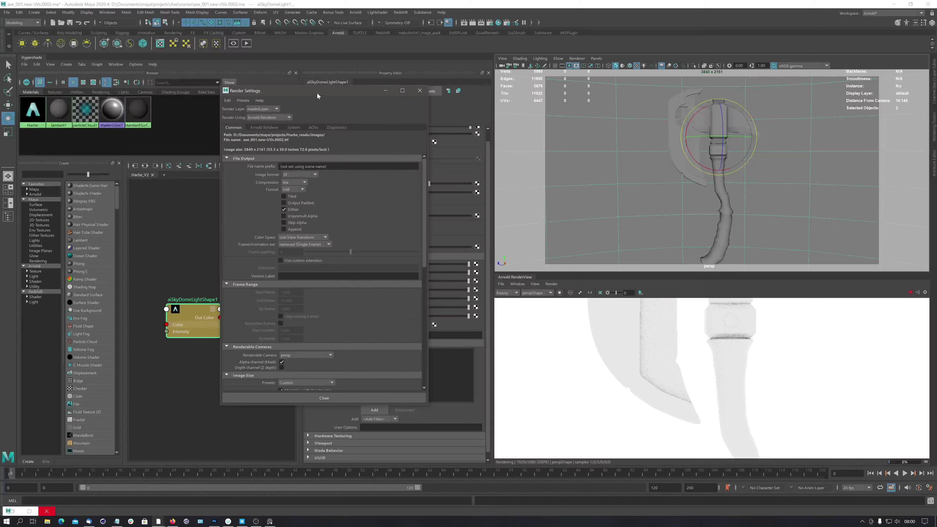
{"action": "left_click_drag", "start_coordinate": [317, 95], "coordinate": [431, 93]}
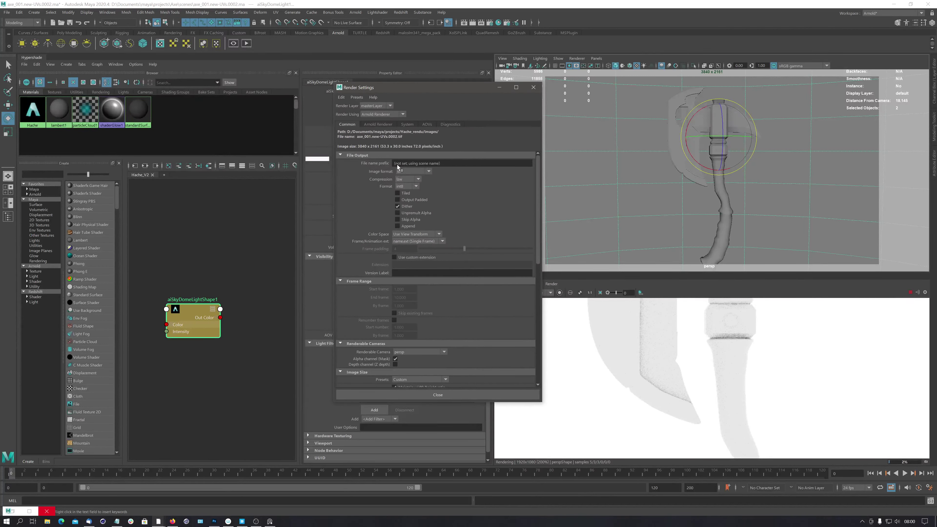
{"action": "left_click", "coordinate": [407, 180]}
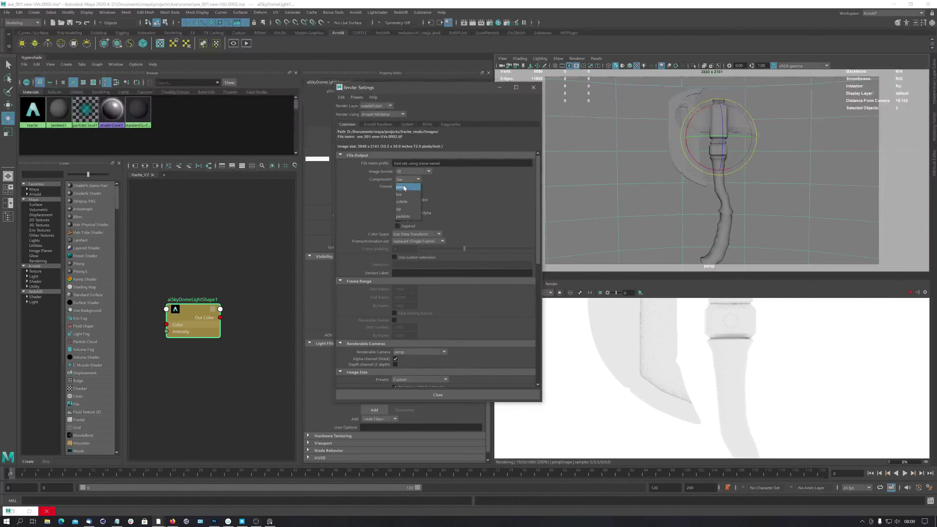
{"action": "left_click", "coordinate": [449, 181]}
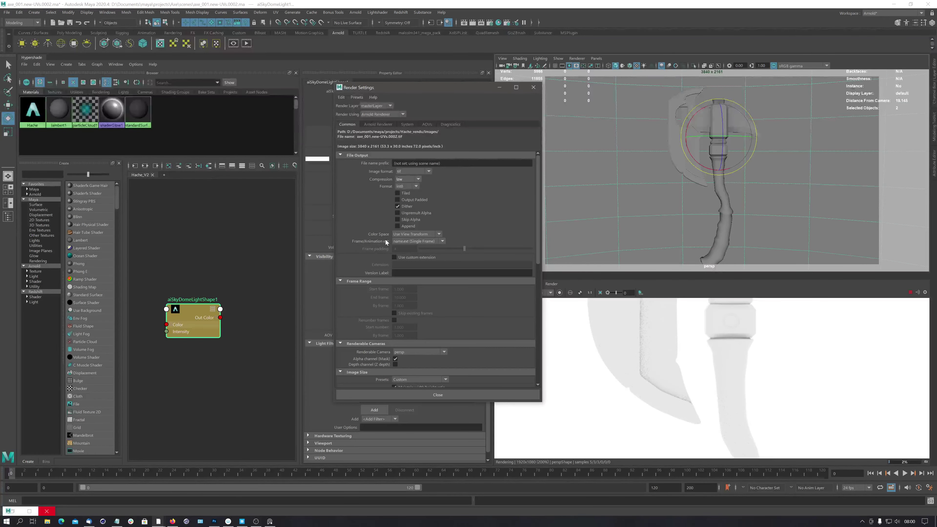
{"action": "left_click", "coordinate": [429, 242]}
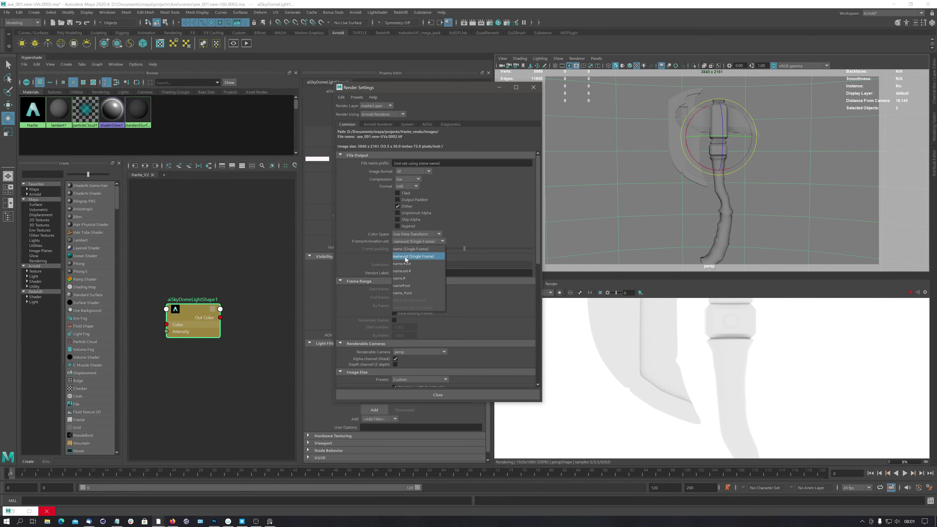
{"action": "left_click", "coordinate": [464, 226]}
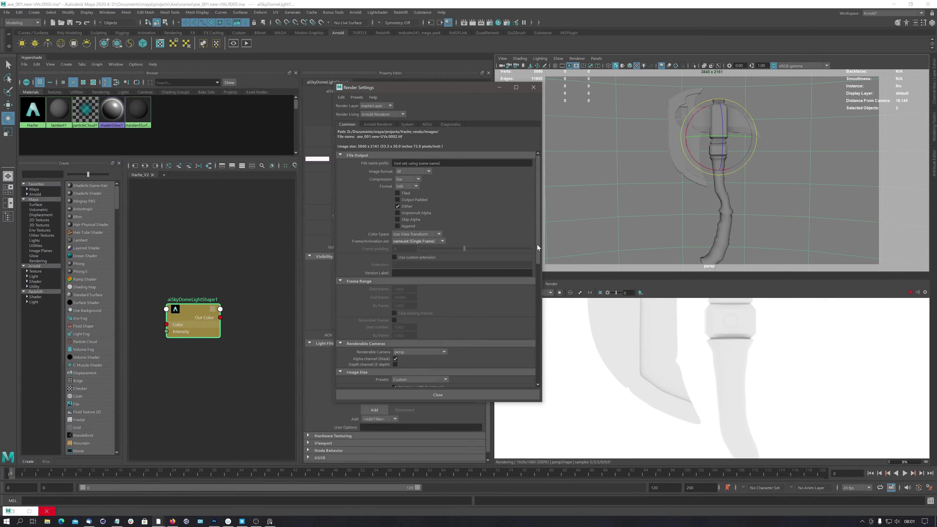
Try the name.# frame/animation extension with its frame range, and return to name.ext (Single Frame)
{"action": "mouse_move", "coordinate": [538, 247]}
{"action": "left_mouse_down"}
{"action": "mouse_move", "coordinate": [542, 285]}
{"action": "mouse_move", "coordinate": [545, 247]}
{"action": "left_mouse_up"}
{"action": "left_click", "coordinate": [419, 240]}
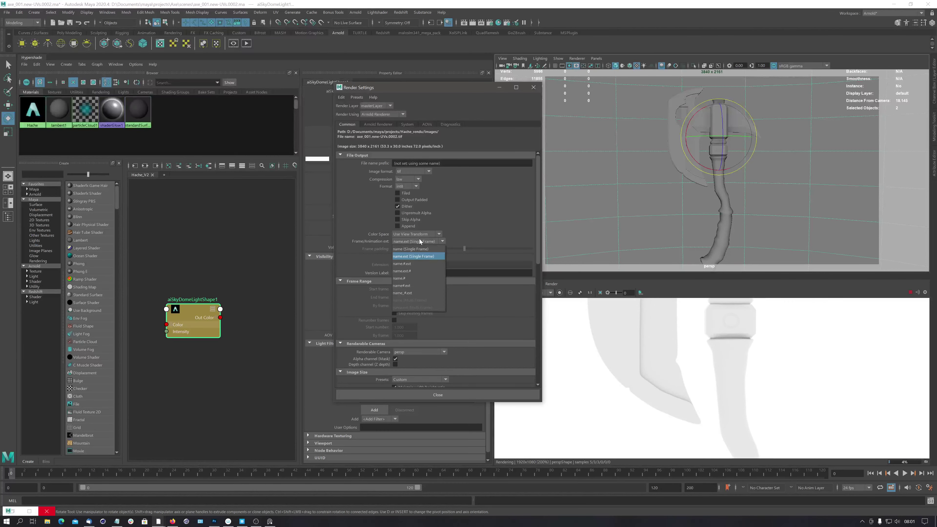
{"action": "left_click", "coordinate": [401, 279]}
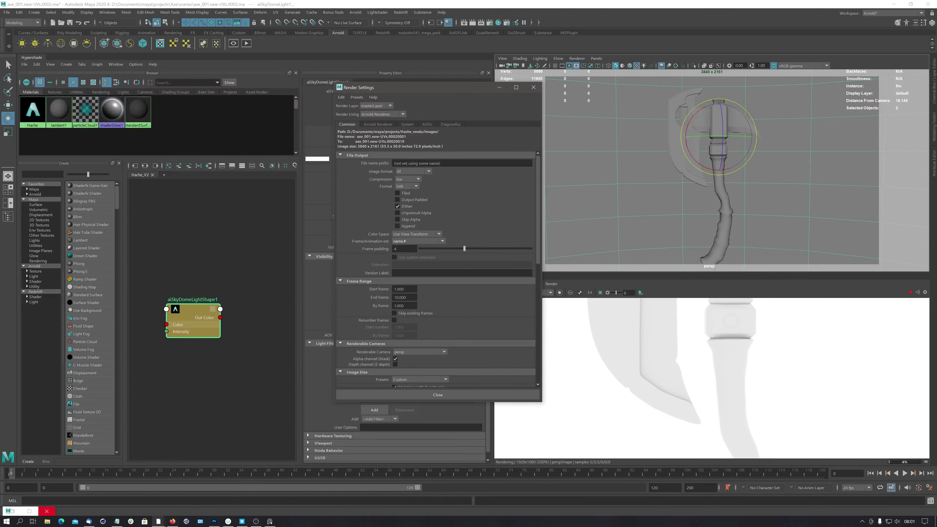
{"action": "double_click", "coordinate": [400, 289]}
{"action": "key", "text": "Tab"}
{"action": "left_click", "coordinate": [407, 241]}
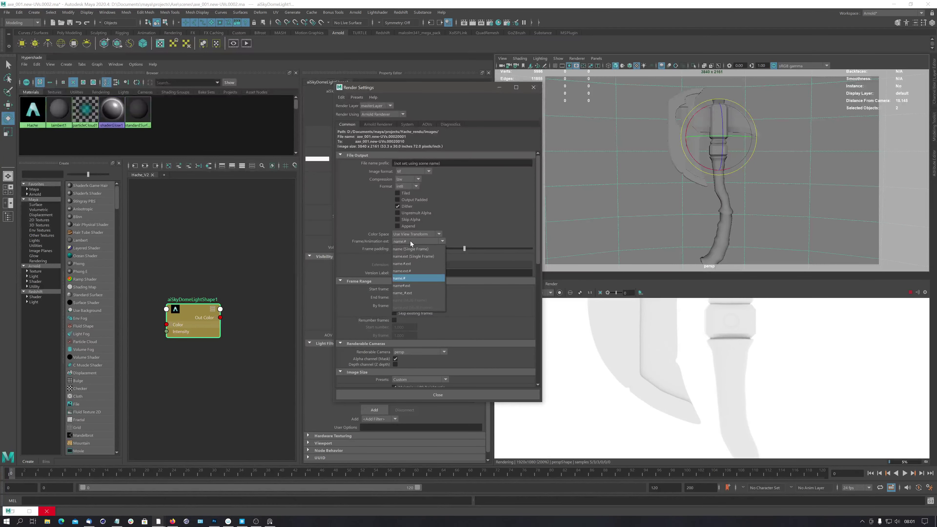
{"action": "left_click", "coordinate": [411, 257]}
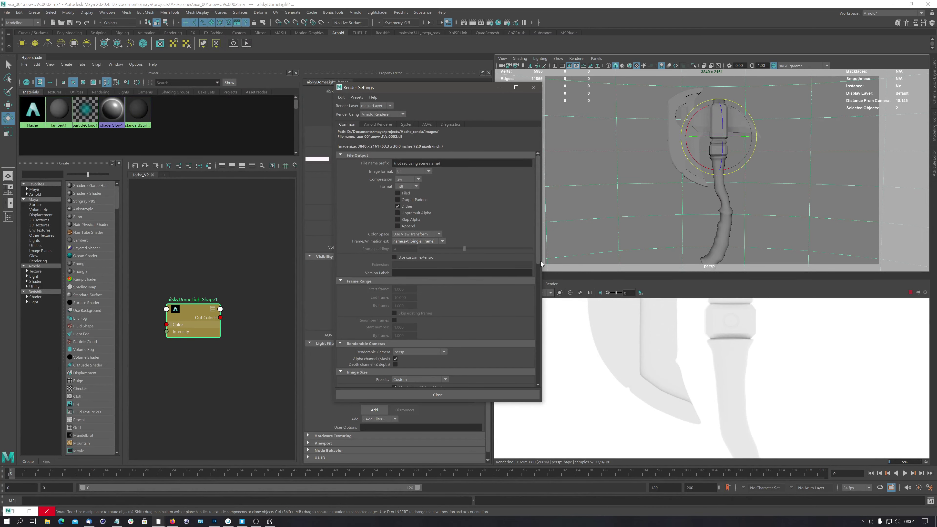
Set the render image size to the HD_1080 preset
{"action": "left_click_drag", "start_coordinate": [537, 258], "coordinate": [531, 318]}
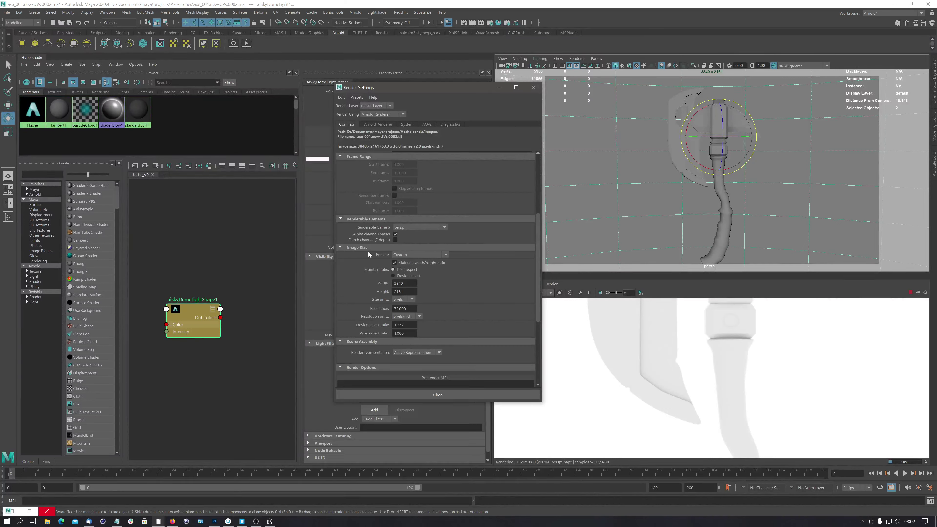
{"action": "left_click", "coordinate": [418, 255]}
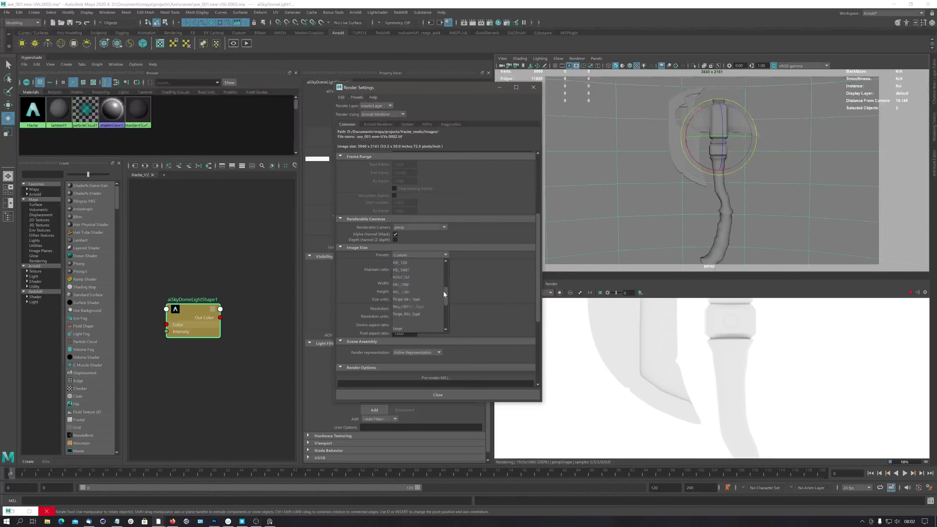
{"action": "scroll", "coordinate": [443, 303], "scroll_direction": "up", "scroll_amount": 3}
{"action": "mouse_move", "coordinate": [445, 294]}
{"action": "left_mouse_down"}
{"action": "mouse_move", "coordinate": [442, 311]}
{"action": "mouse_move", "coordinate": [444, 286]}
{"action": "left_mouse_up"}
{"action": "left_click", "coordinate": [400, 292]}
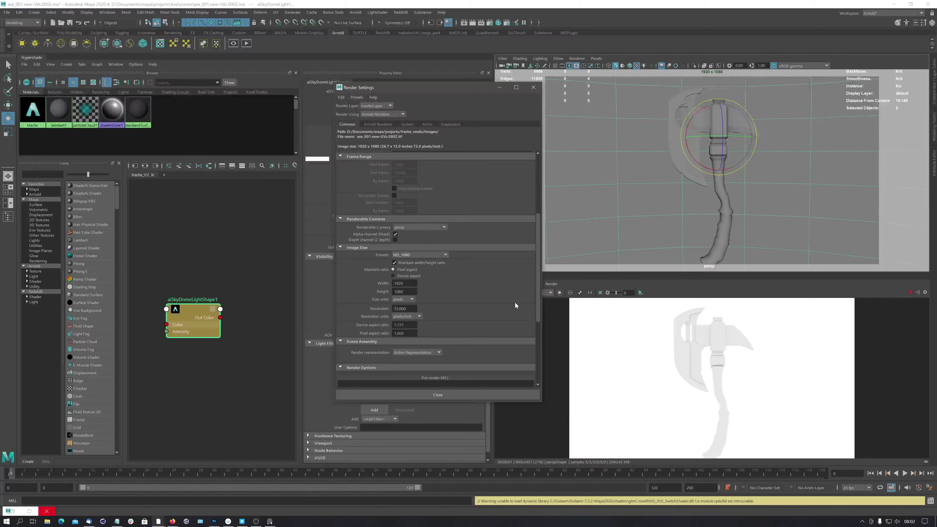
In the Arnold sampling settings, set Camera (AA) to 3 and Diffuse, Specular, Transmission, SSS and Volume Indirect to 2
{"action": "scroll", "coordinate": [535, 314], "scroll_direction": "up", "scroll_amount": 5}
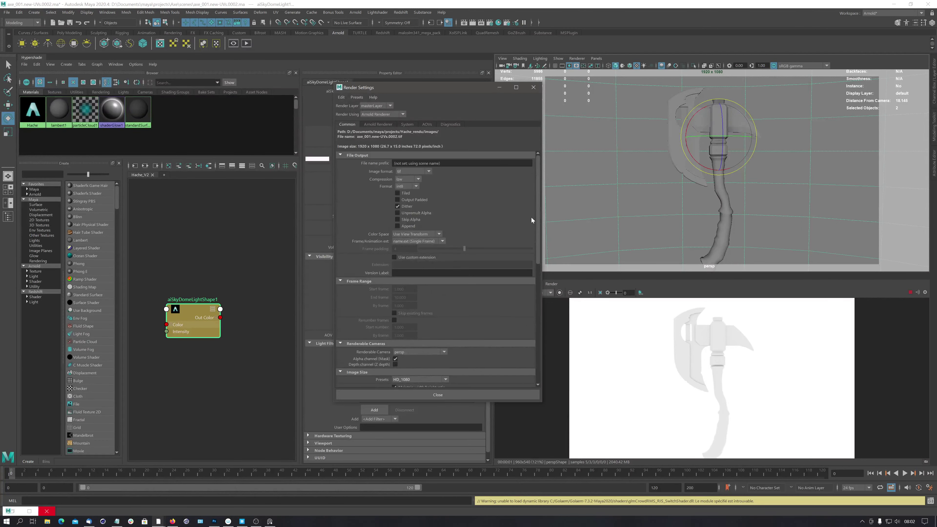
{"action": "left_click", "coordinate": [378, 123]}
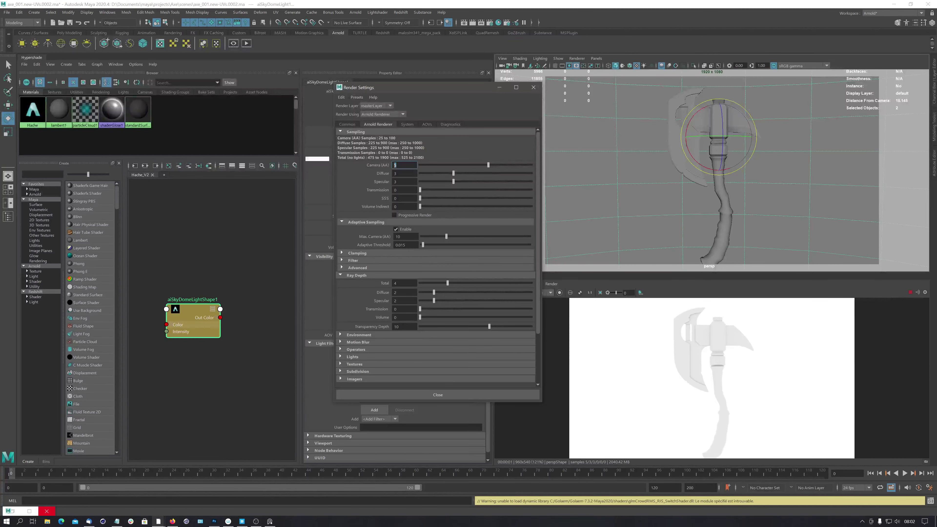
{"action": "key", "text": "Tab"}
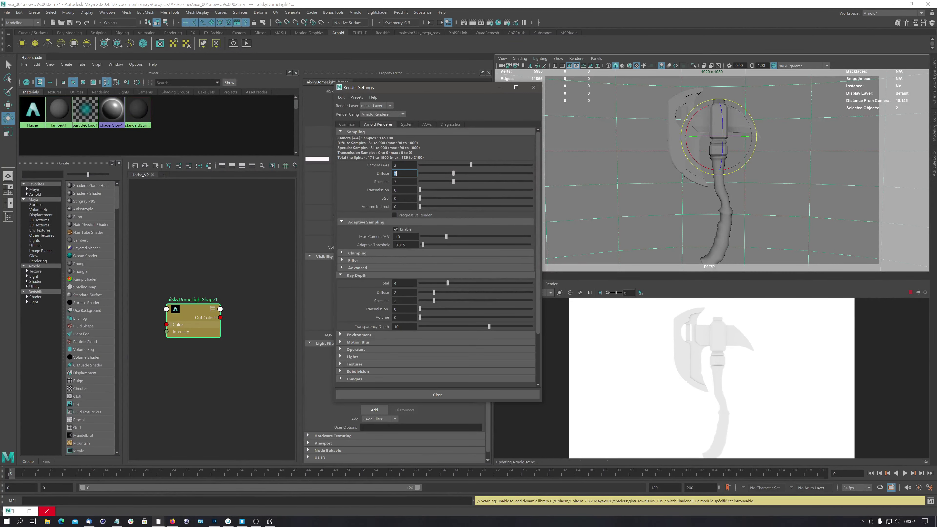
{"action": "type", "text": "2"}
{"action": "key", "text": "Tab"}
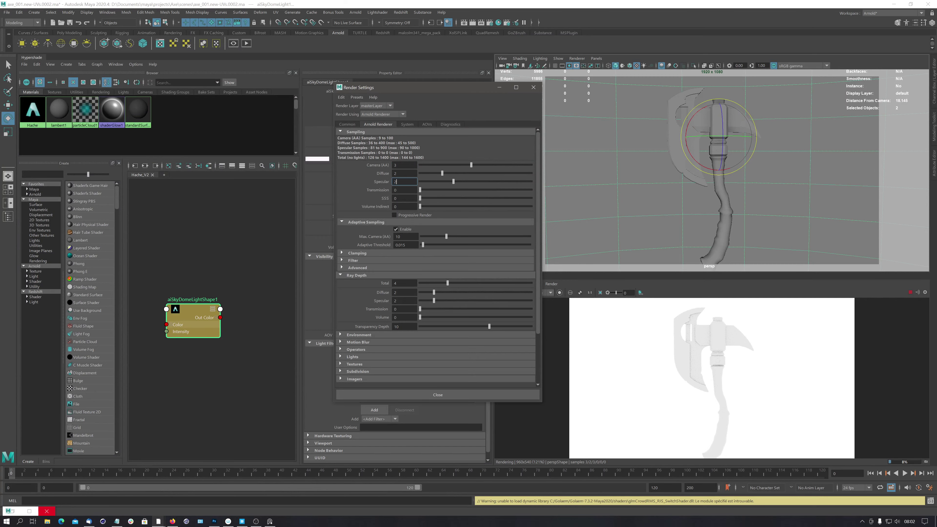
{"action": "type", "text": "2"}
{"action": "key", "text": "Tab"}
{"action": "type", "text": "2"}
{"action": "key", "text": "Tab"}
{"action": "type", "text": "2"}
{"action": "key", "text": "Tab"}
{"action": "type", "text": "2"}
{"action": "key", "text": "Tab"}
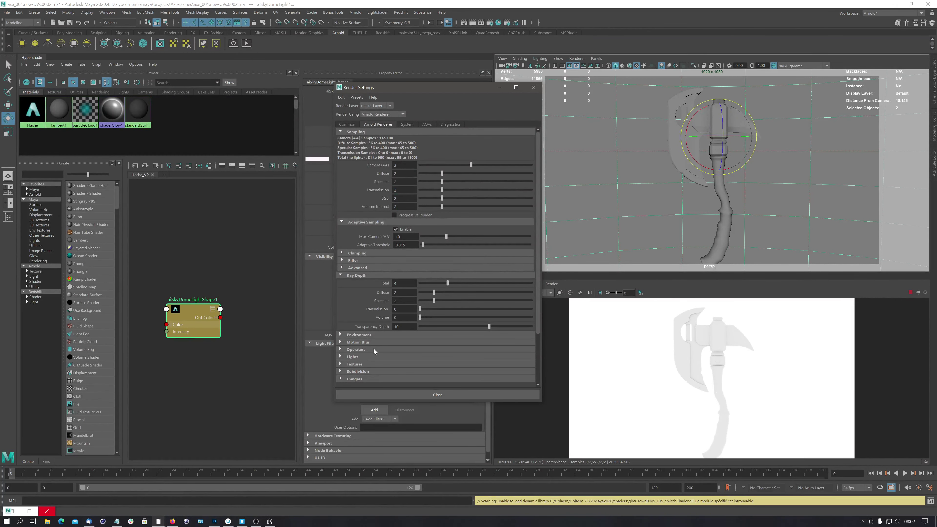
Set the total ray depth to 10 and the diffuse, specular, transmission and volume ray depths to 1
{"action": "left_click", "coordinate": [396, 283]}
{"action": "type", "text": "10"}
{"action": "key", "text": "Tab"}
{"action": "type", "text": "1"}
{"action": "key", "text": "Tab"}
{"action": "type", "text": "1"}
{"action": "key", "text": "Tab"}
{"action": "type", "text": "1"}
{"action": "key", "text": "Tab"}
{"action": "key", "text": "Tab"}
Set the Volume Indirect, SSS and Transmission samples to 0
{"action": "double_click", "coordinate": [395, 166]}
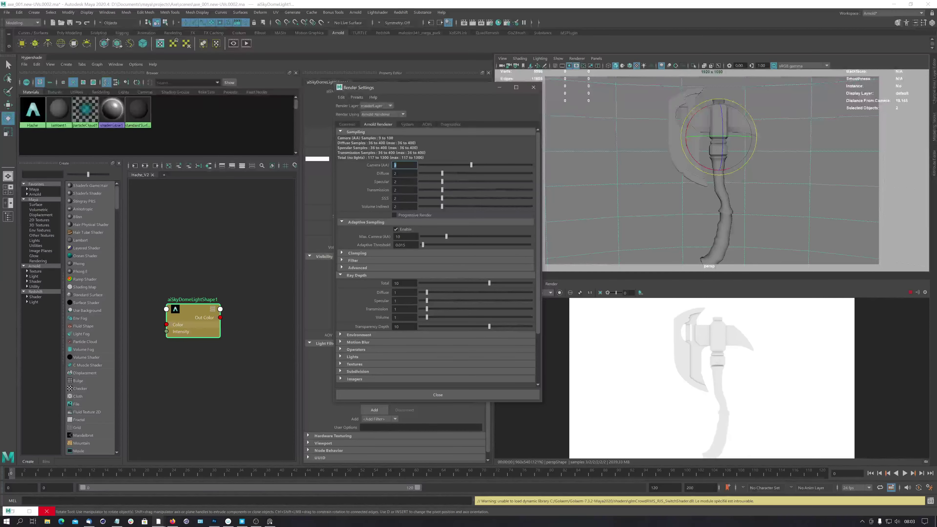
{"action": "double_click", "coordinate": [396, 206]}
{"action": "type", "text": "0"}
{"action": "key", "text": "shift+Tab"}
{"action": "type", "text": "0"}
{"action": "key", "text": "shift+Tab"}
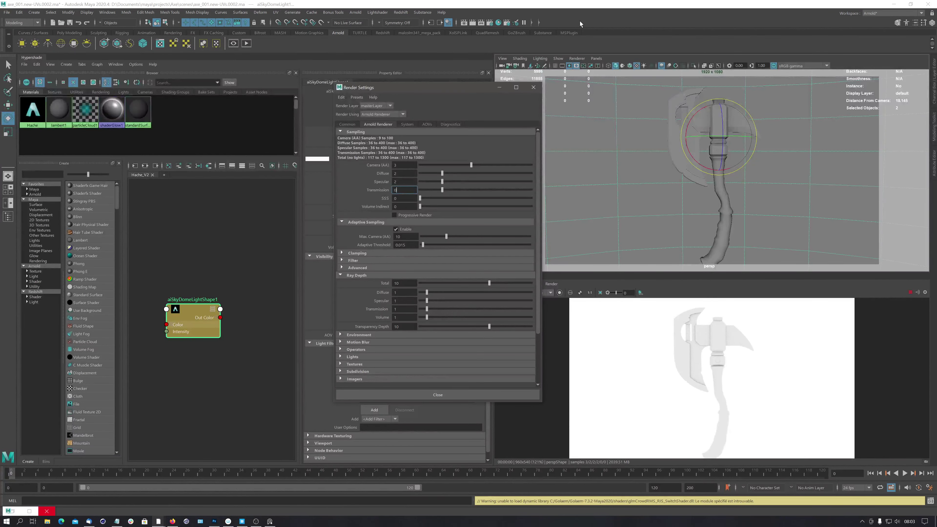
{"action": "type", "text": "0"}
{"action": "key", "text": "Return"}
Disable adaptive sampling and set the Camera (AA) samples to 6
{"action": "left_click", "coordinate": [394, 229]}
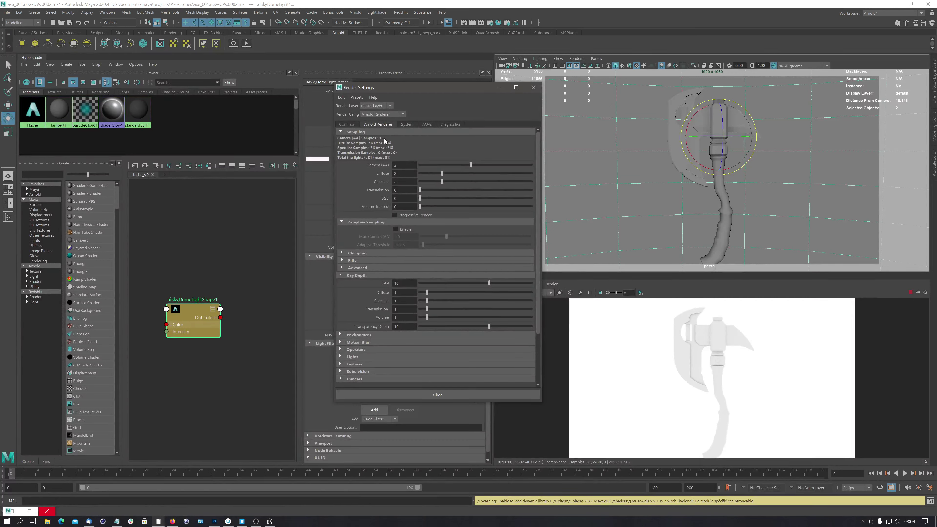
{"action": "left_click", "coordinate": [396, 165]}
{"action": "left_click", "coordinate": [398, 174]}
{"action": "double_click", "coordinate": [398, 165]}
{"action": "key", "text": "Return"}
Collapse the Ray Depth settings and set the Camera (AA) samples to 4
{"action": "left_click", "coordinate": [340, 275]}
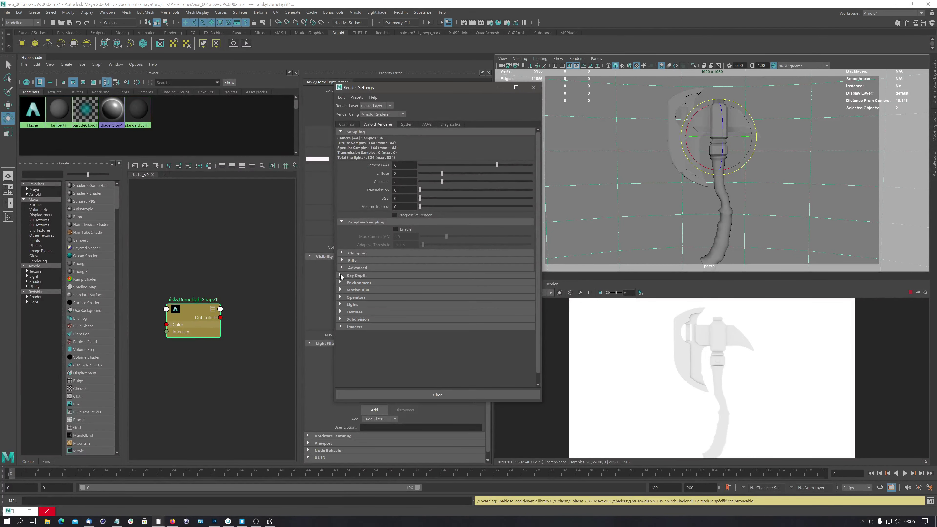
{"action": "left_click", "coordinate": [341, 275]}
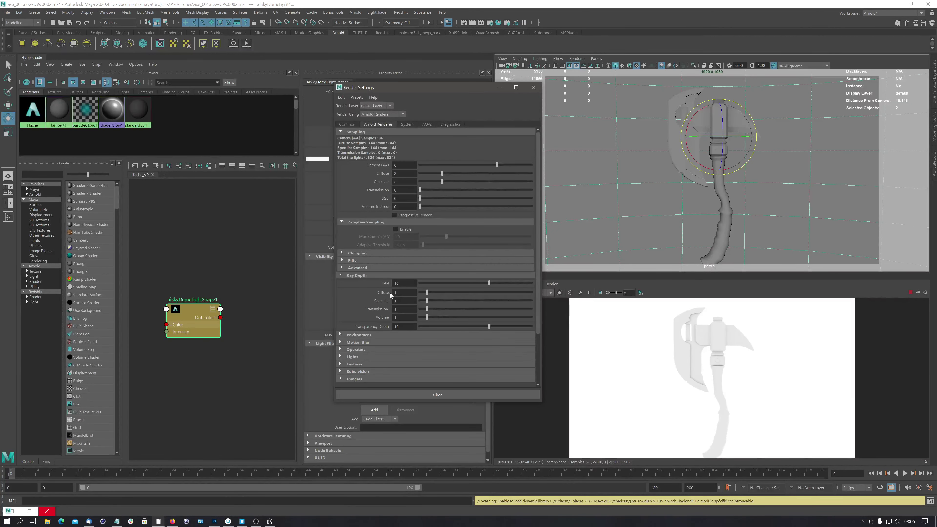
{"action": "left_click", "coordinate": [340, 275]}
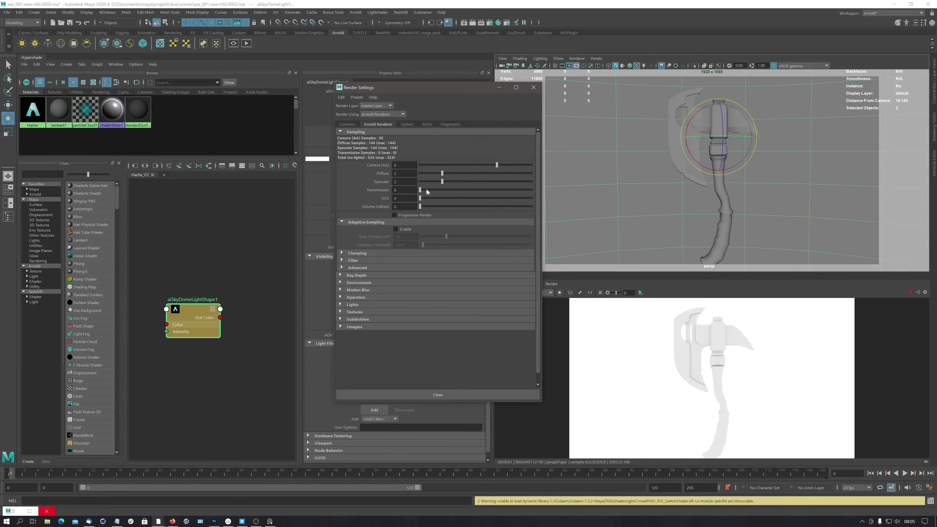
{"action": "double_click", "coordinate": [399, 165]}
{"action": "type", "text": "5"}
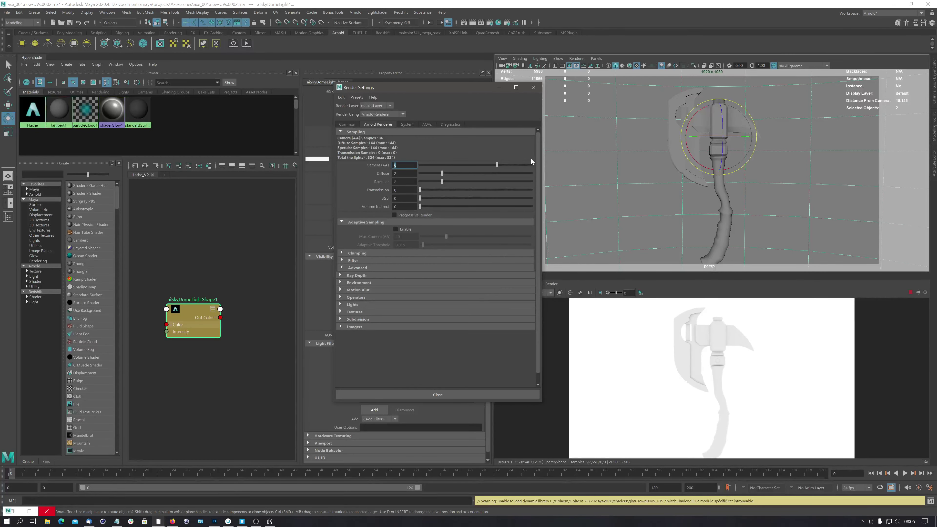
{"action": "type", "text": "4"}
{"action": "key", "text": "Return"}
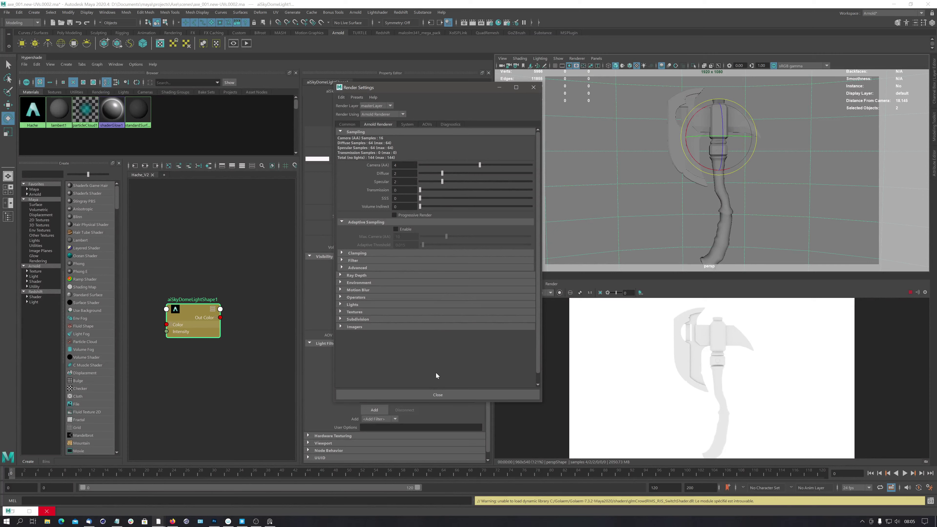
Review the AOVs and the System render device options, and close the render settings
{"action": "left_click", "coordinate": [428, 125]}
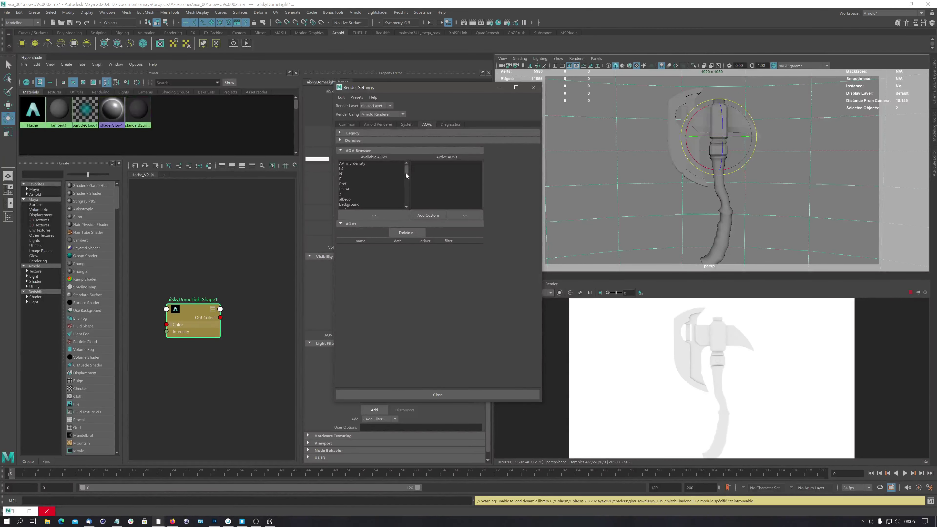
{"action": "left_click", "coordinate": [408, 125]}
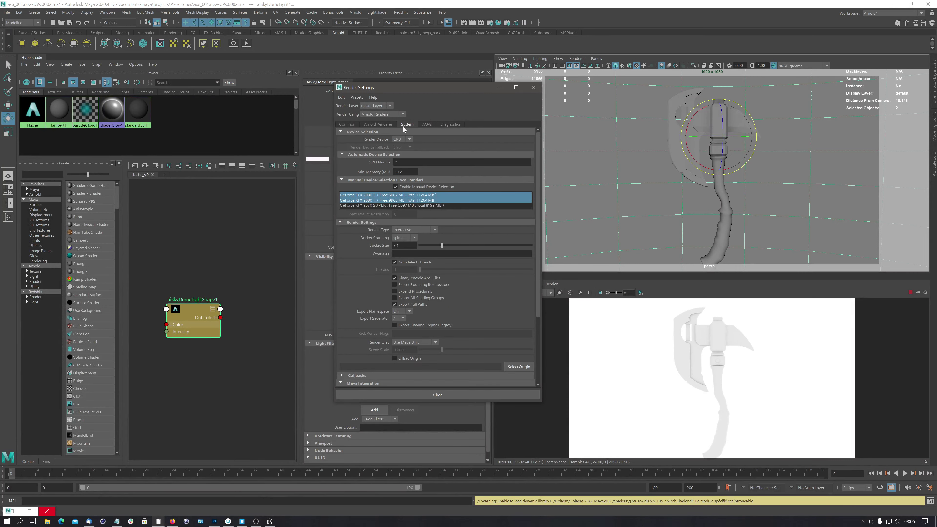
{"action": "left_click", "coordinate": [401, 139]}
{"action": "left_click", "coordinate": [534, 89]}
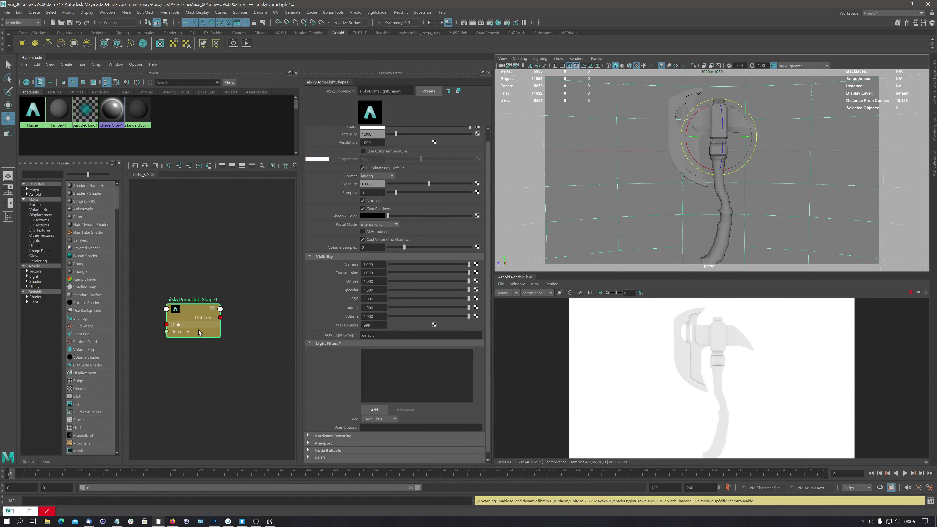
Connect a File texture to the skydome light's Color and load the Workshop 4K .hdr image from the DL_Firefox folder
{"action": "left_click_drag", "start_coordinate": [198, 332], "coordinate": [205, 304]}
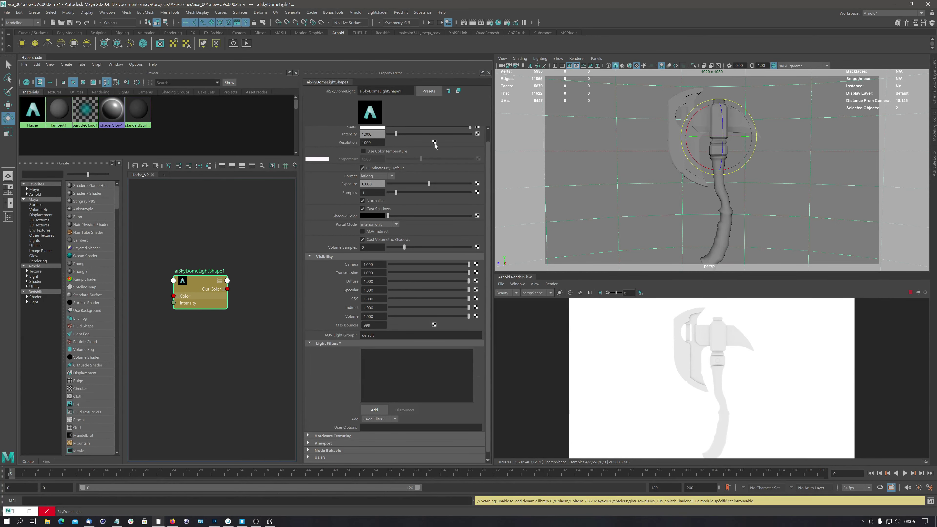
{"action": "left_click_drag", "start_coordinate": [488, 165], "coordinate": [489, 120]}
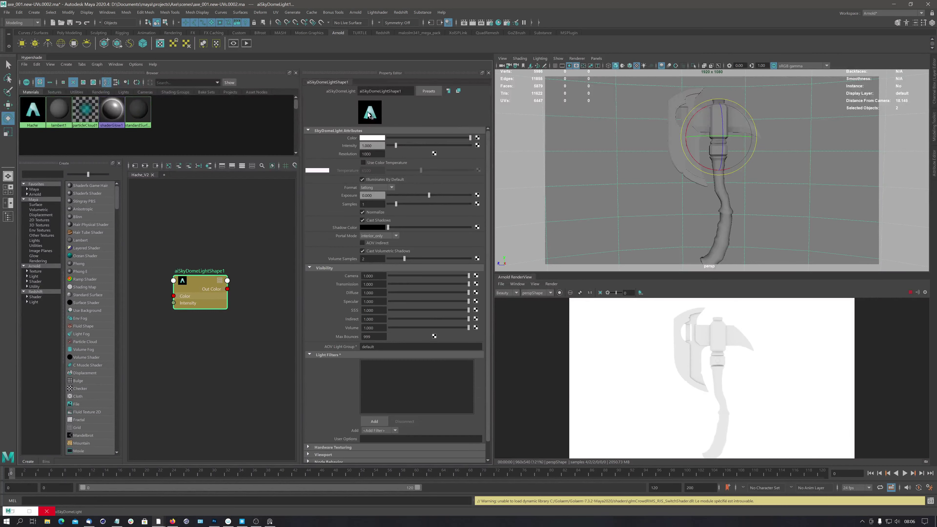
{"action": "left_click", "coordinate": [477, 137]}
{"action": "left_click", "coordinate": [381, 233]}
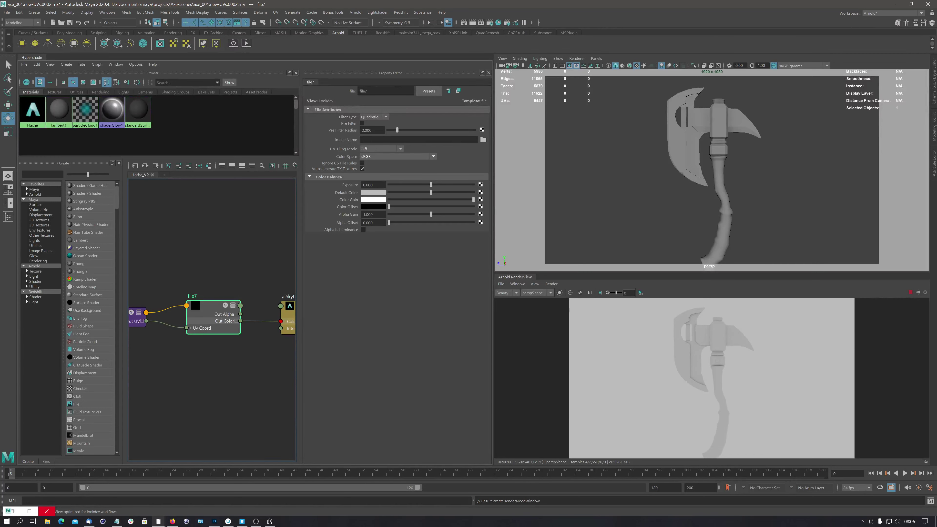
{"action": "left_click", "coordinate": [483, 140]}
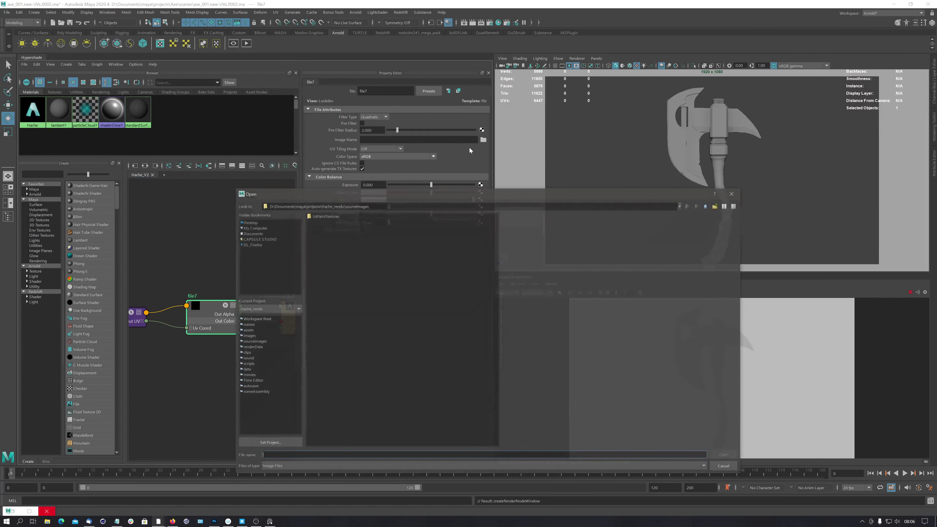
{"action": "left_click", "coordinate": [258, 245]}
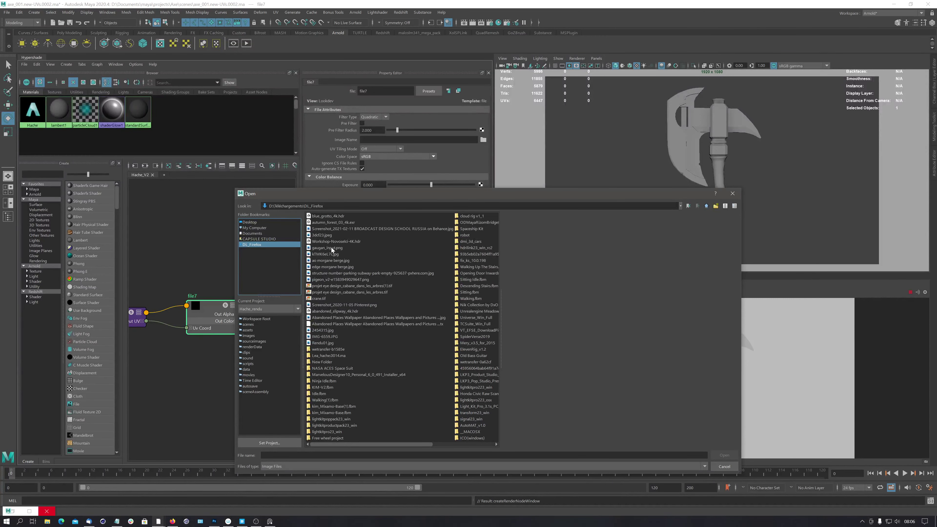
{"action": "left_click", "coordinate": [335, 242]}
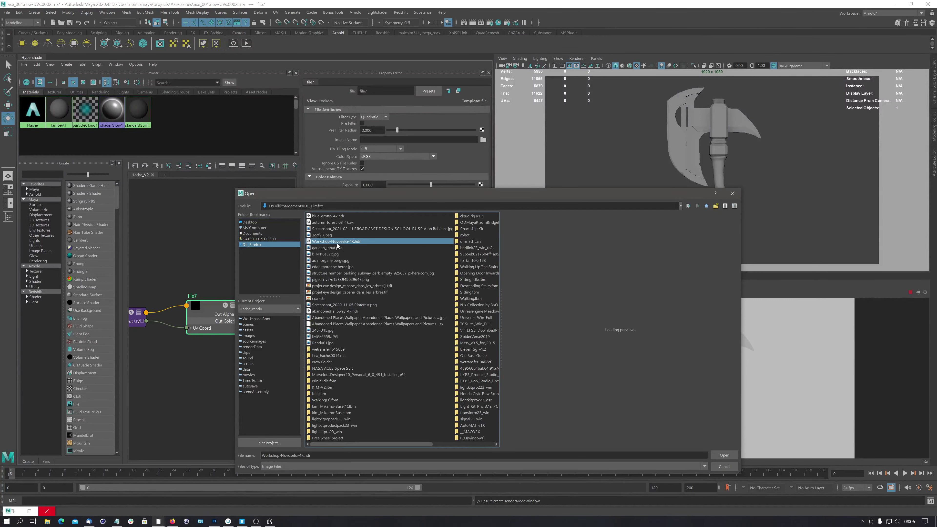
{"action": "left_click", "coordinate": [725, 452]}
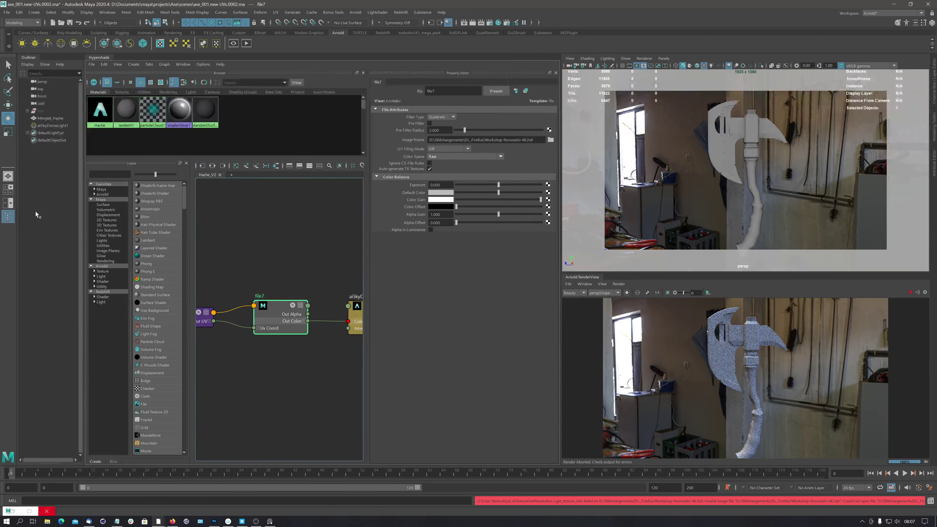
Rotate aiSkyDomeLight1 about its vertical axis until the pale wall with pipes and the grey cabinet sit behind the axe, and hide the Outliner
{"action": "left_click", "coordinate": [53, 125]}
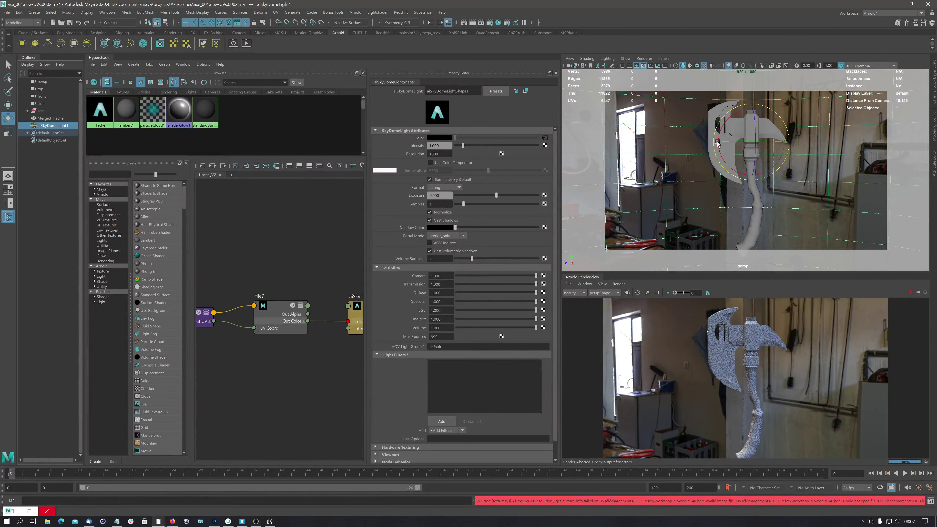
{"action": "left_click_drag", "start_coordinate": [763, 142], "coordinate": [798, 143]}
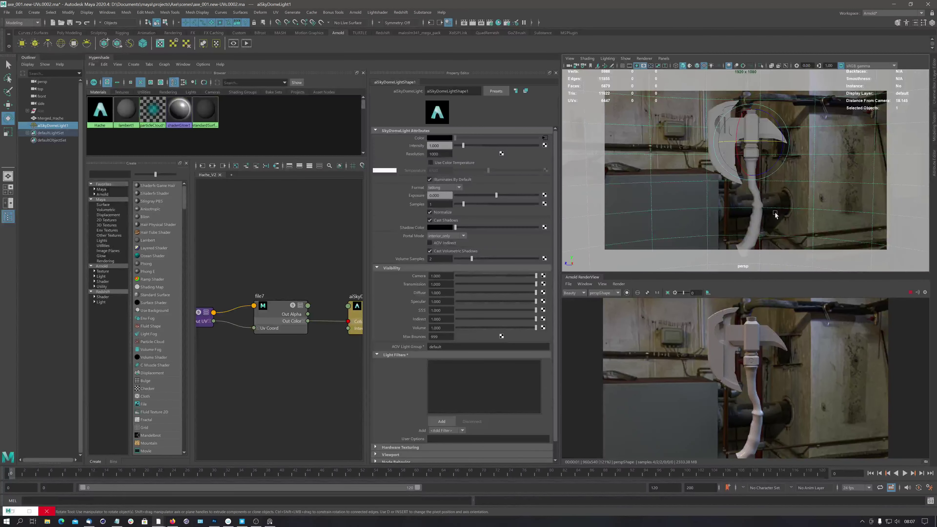
{"action": "left_click_drag", "start_coordinate": [764, 142], "coordinate": [713, 144]}
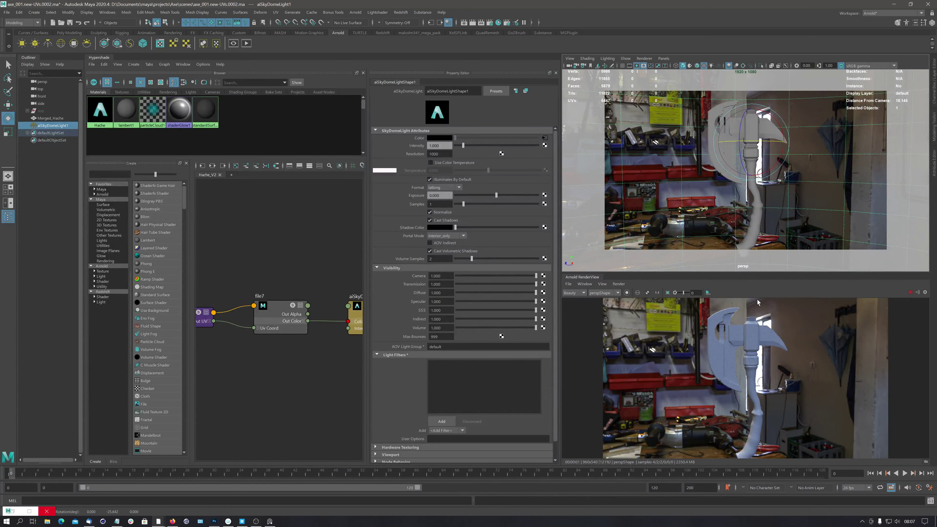
{"action": "left_click_drag", "start_coordinate": [773, 143], "coordinate": [705, 147]}
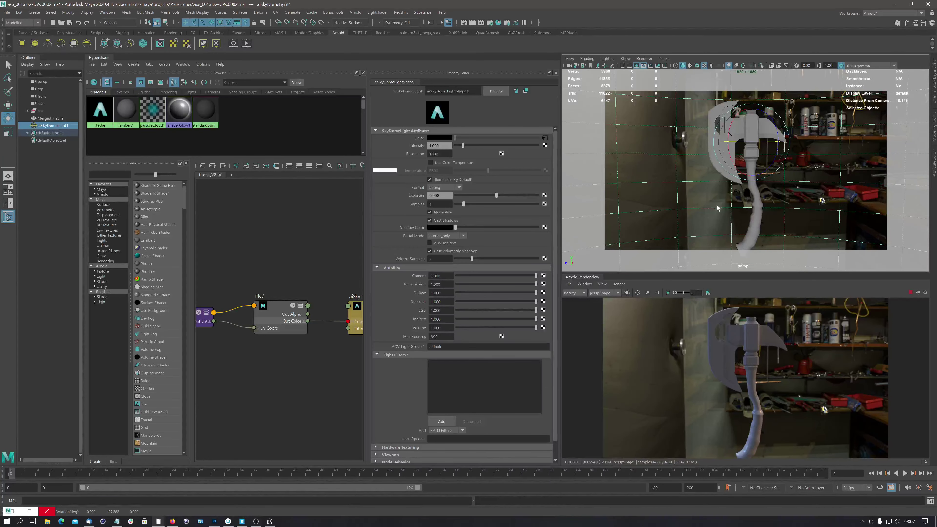
{"action": "left_click_drag", "start_coordinate": [769, 143], "coordinate": [762, 147]}
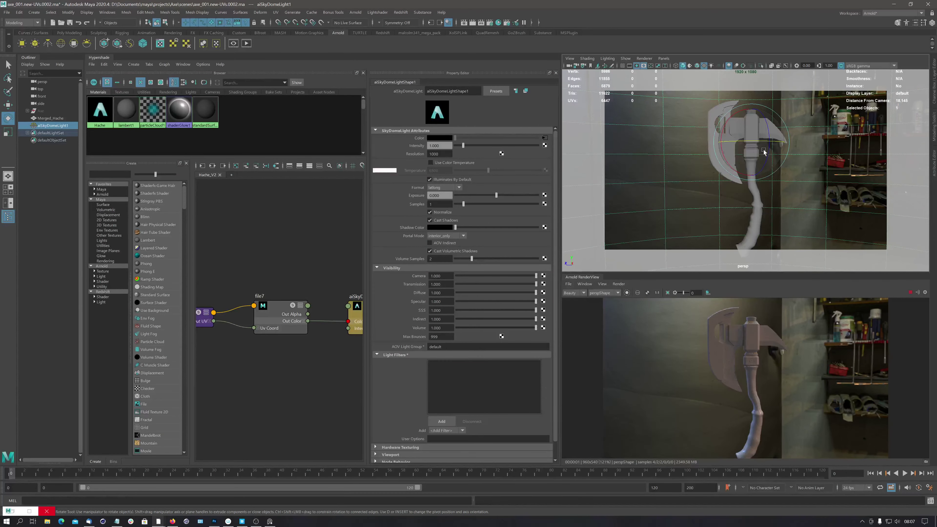
{"action": "left_click_drag", "start_coordinate": [760, 144], "coordinate": [744, 141]}
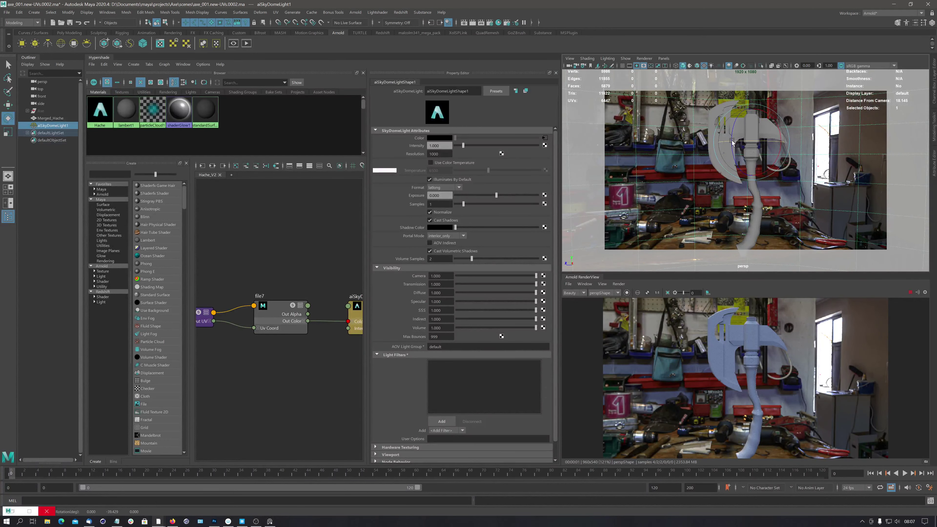
{"action": "left_click_drag", "start_coordinate": [733, 143], "coordinate": [770, 138]}
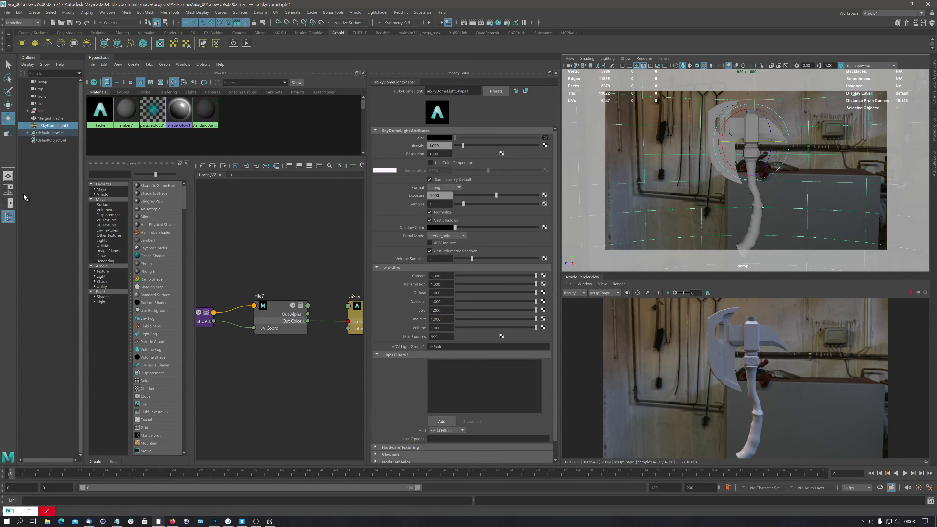
{"action": "left_click", "coordinate": [8, 216]}
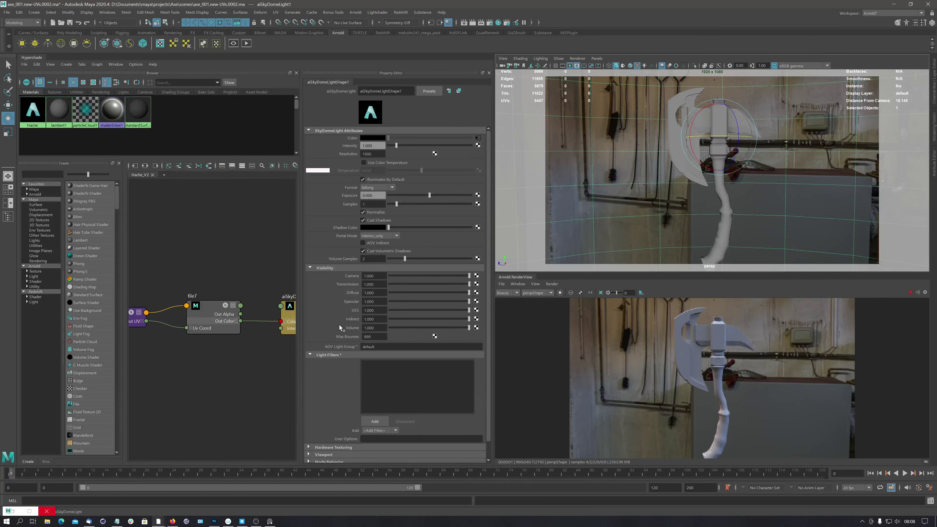
Set the skydome light's Camera visibility to 0 to hide the HDR background from the render
{"action": "left_click", "coordinate": [209, 311]}
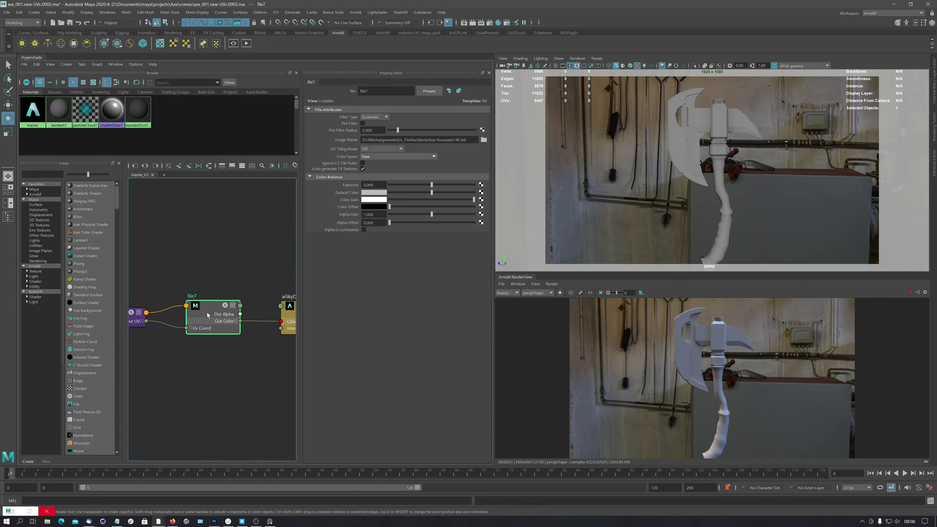
{"action": "left_click", "coordinate": [293, 314]}
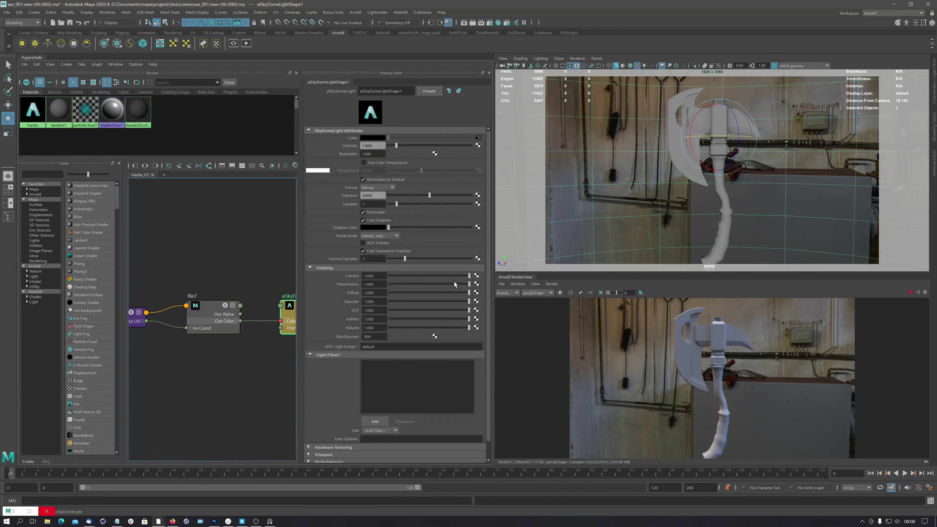
{"action": "left_click_drag", "start_coordinate": [469, 278], "coordinate": [390, 276]}
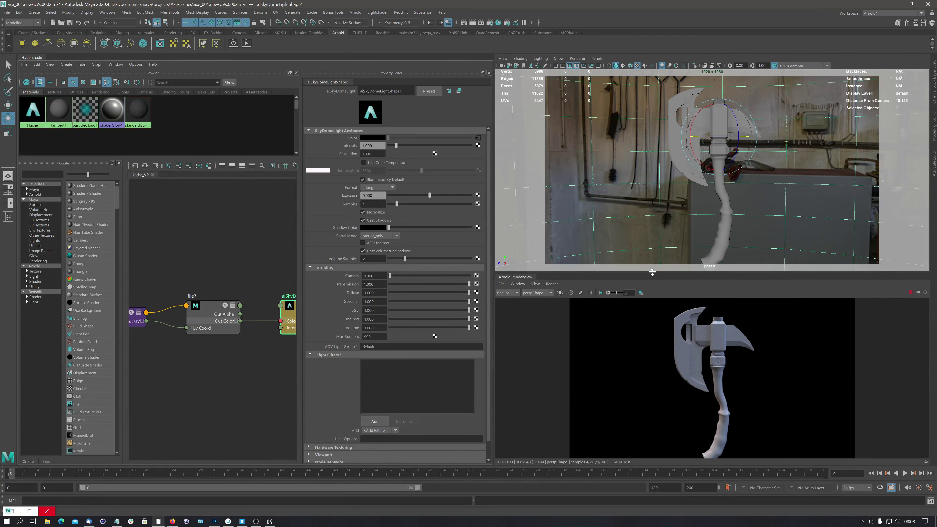
Examine the HDR lighting on the axe in the Arnold render from above and below
{"action": "left_click_drag", "start_coordinate": [653, 273], "coordinate": [654, 206]}
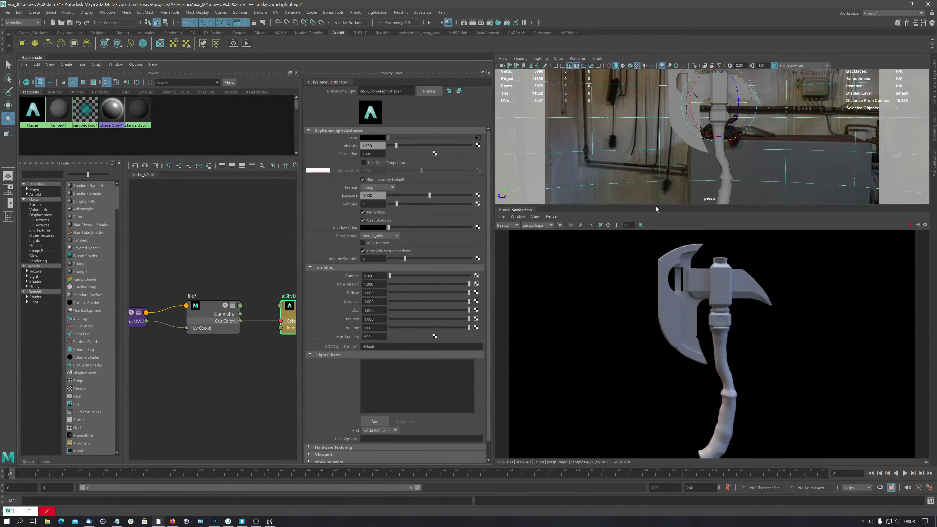
{"action": "left_click_drag", "start_coordinate": [655, 206], "coordinate": [670, 288]}
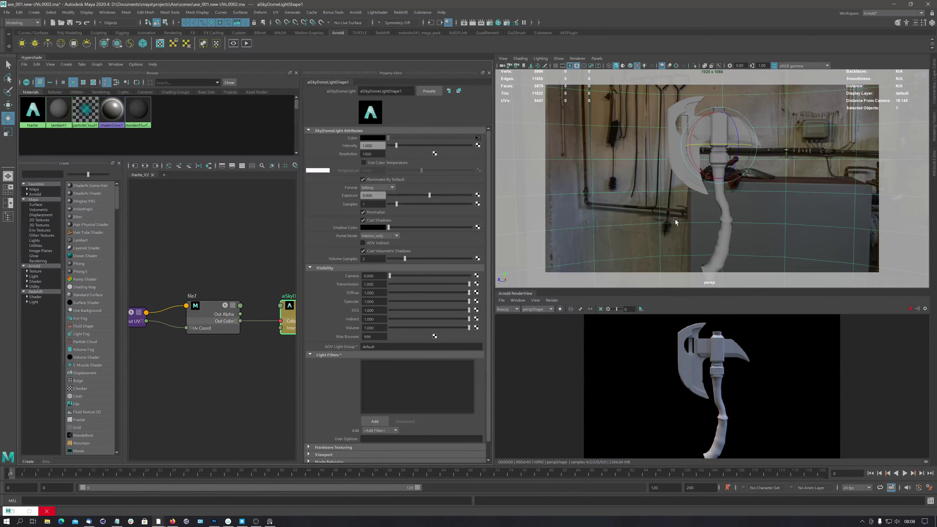
{"action": "left_click_drag", "start_coordinate": [657, 205], "coordinate": [683, 221], "text": "alt"}
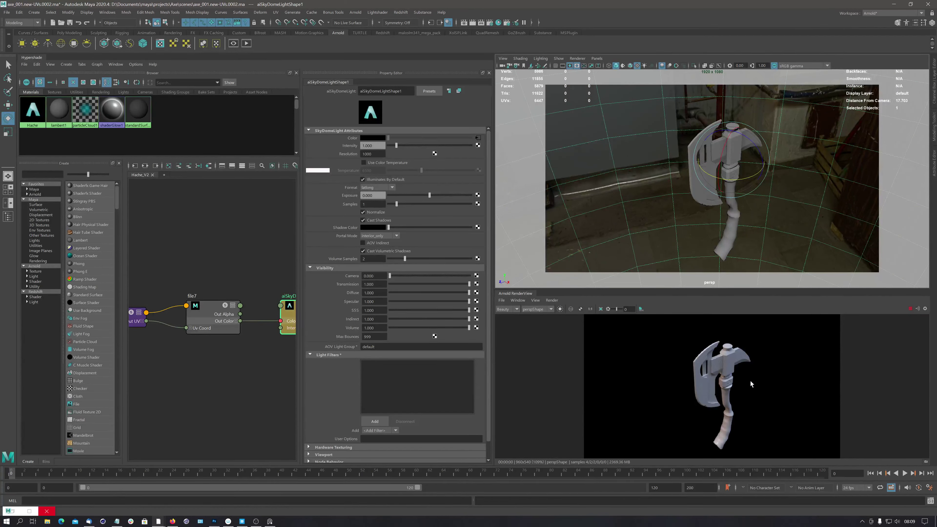
{"action": "left_click_drag", "start_coordinate": [679, 238], "coordinate": [671, 212], "text": "alt"}
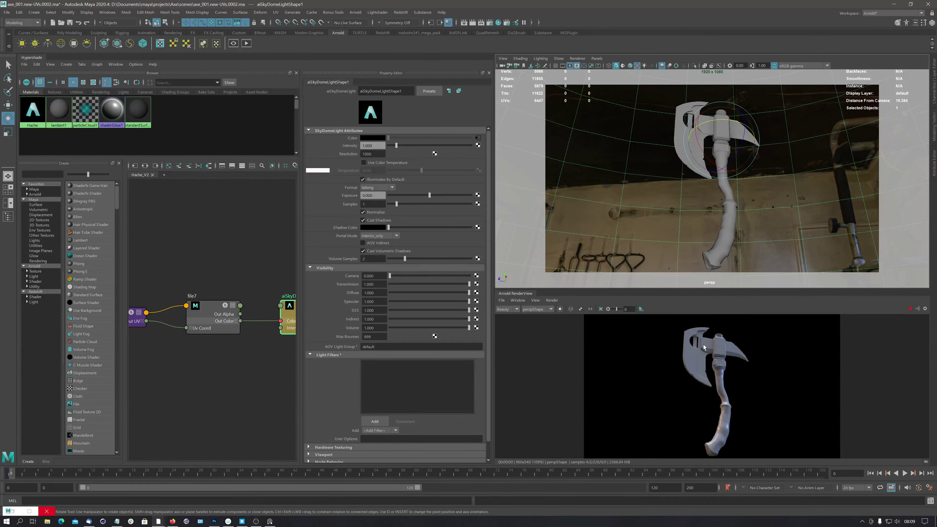
{"action": "left_click", "coordinate": [518, 301]}
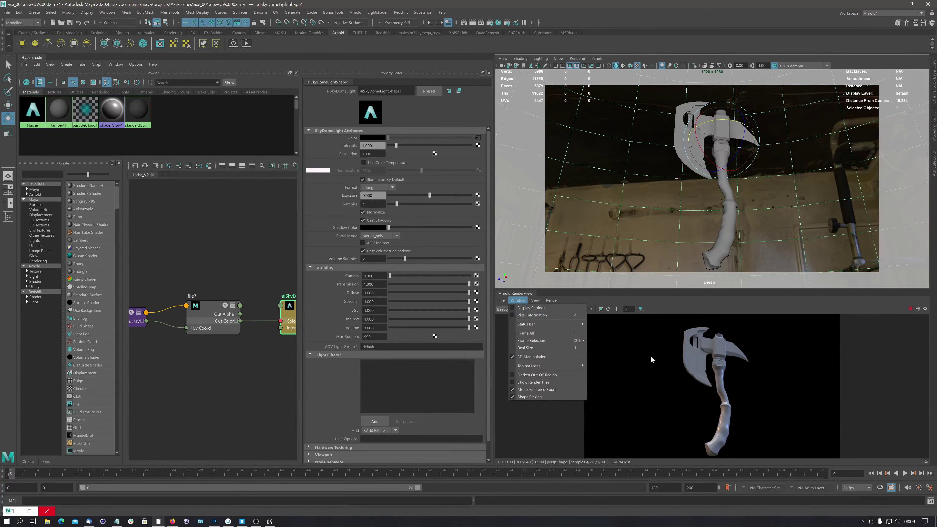
{"action": "left_click", "coordinate": [689, 366]}
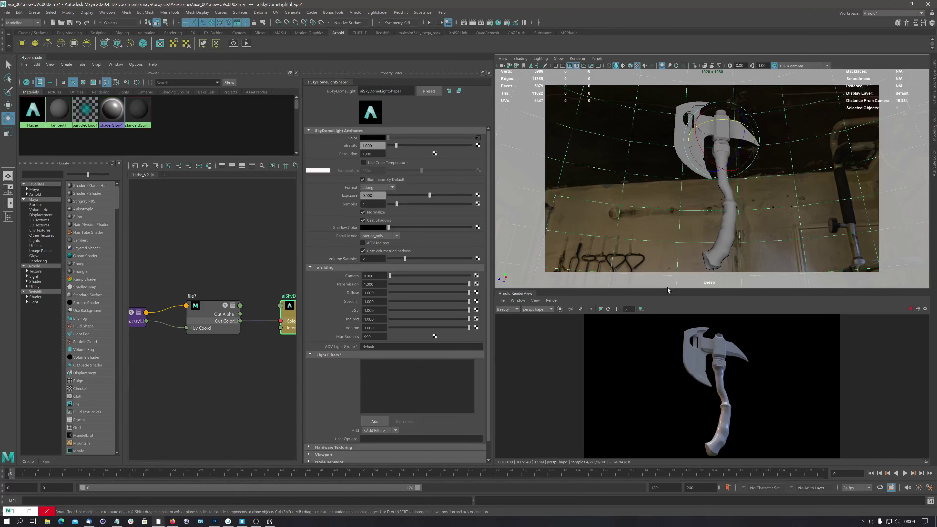
Enlarge the Arnold RenderView, orbit around the axe directly in the render, and turn off 3D Manipulation
{"action": "left_click_drag", "start_coordinate": [668, 289], "coordinate": [666, 158]}
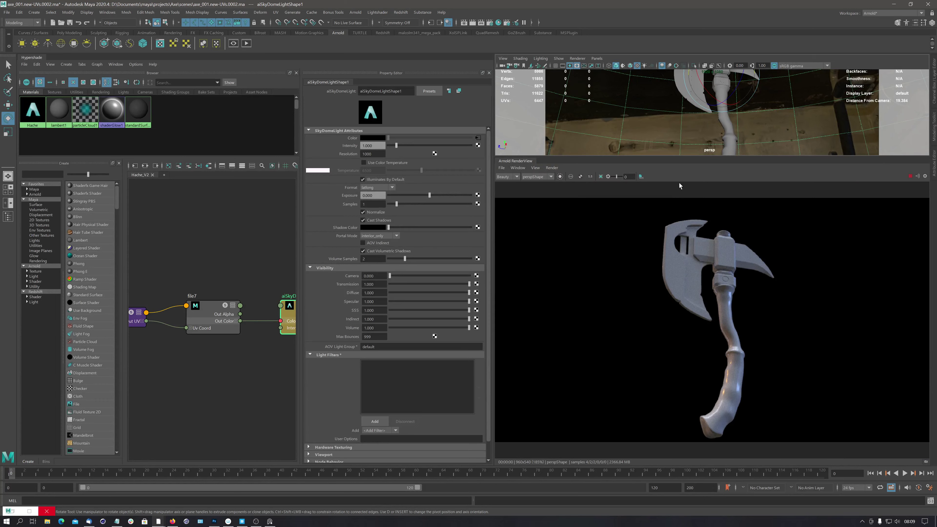
{"action": "mouse_move", "coordinate": [648, 286]}
{"action": "left_mouse_down", "text": "alt"}
{"action": "mouse_move", "coordinate": [656, 316]}
{"action": "mouse_move", "coordinate": [646, 321]}
{"action": "mouse_move", "coordinate": [628, 310]}
{"action": "mouse_move", "coordinate": [678, 310]}
{"action": "mouse_move", "coordinate": [644, 306]}
{"action": "mouse_move", "coordinate": [636, 288]}
{"action": "left_mouse_up", "text": "alt"}
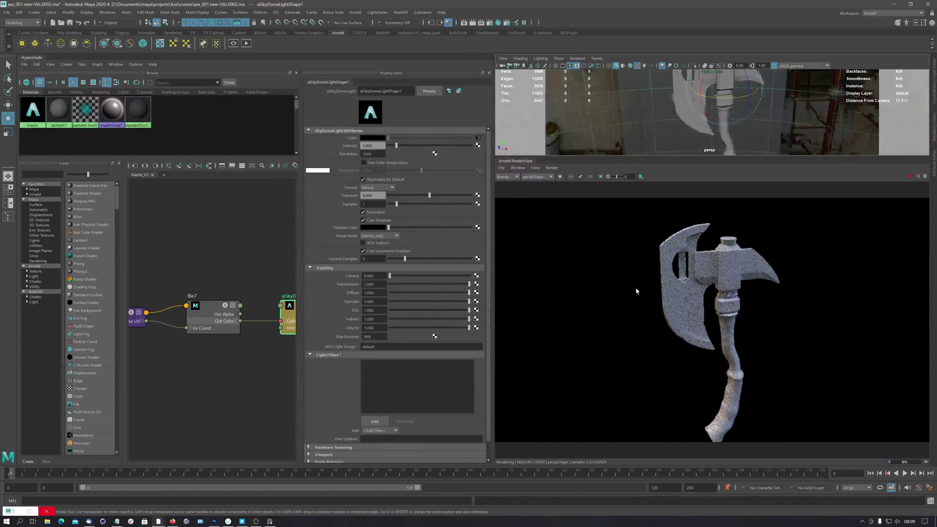
{"action": "left_click", "coordinate": [518, 168]}
{"action": "left_click", "coordinate": [523, 225]}
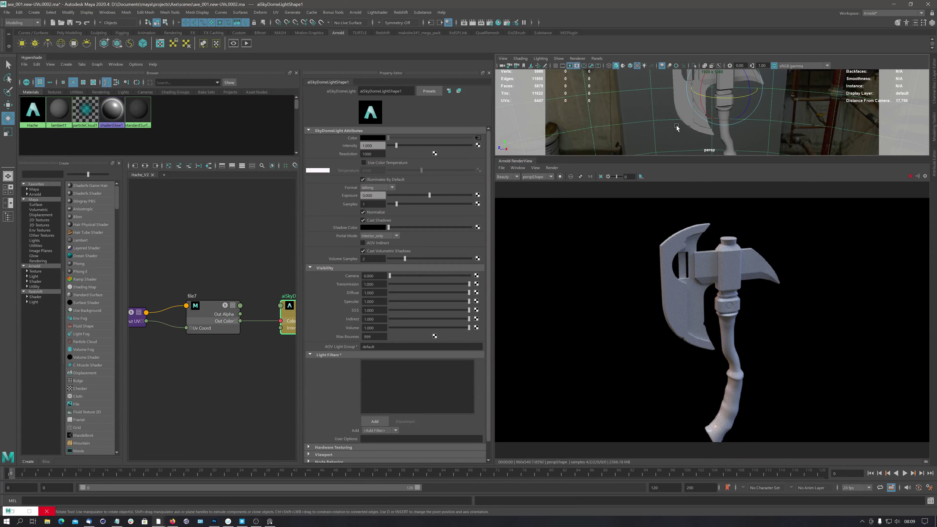
Examine the untextured axe's blade, socket and handle up close in the Arnold render from slightly different angles
{"action": "mouse_move", "coordinate": [661, 110]}
{"action": "left_mouse_down", "text": "alt"}
{"action": "mouse_move", "coordinate": [679, 121]}
{"action": "mouse_move", "coordinate": [653, 110]}
{"action": "left_mouse_up", "text": "alt"}
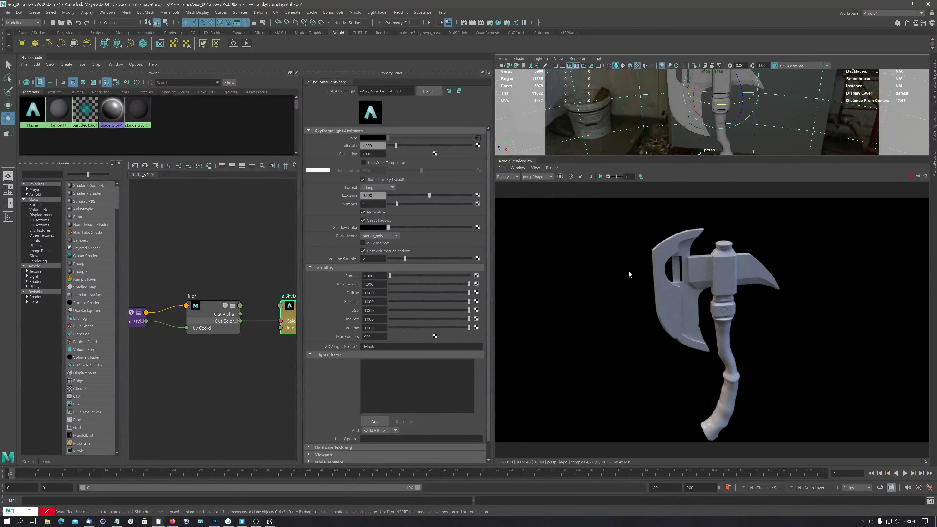
{"action": "mouse_move", "coordinate": [630, 275]}
{"action": "left_mouse_down", "text": "alt"}
{"action": "mouse_move", "coordinate": [642, 280]}
{"action": "mouse_move", "coordinate": [612, 302]}
{"action": "mouse_move", "coordinate": [626, 279]}
{"action": "left_mouse_up", "text": "alt"}
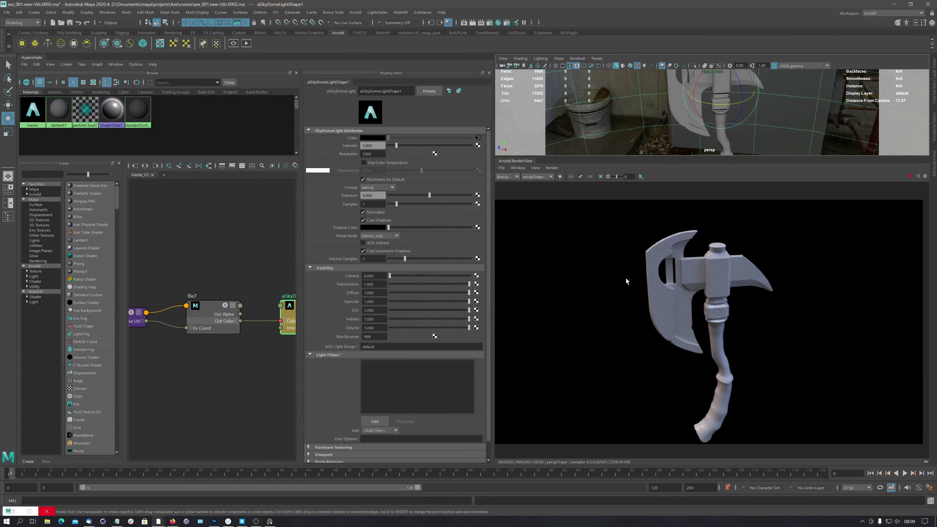
{"action": "scroll", "coordinate": [661, 275], "scroll_direction": "up", "scroll_amount": 4}
{"action": "scroll", "coordinate": [654, 276], "scroll_direction": "up", "scroll_amount": 4}
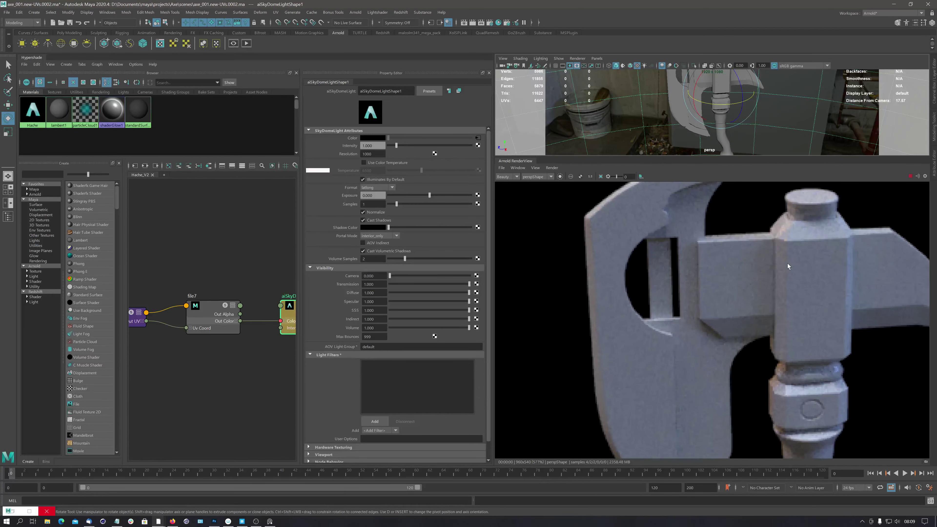
{"action": "left_click_drag", "start_coordinate": [750, 279], "coordinate": [666, 249], "text": "alt"}
{"action": "scroll", "coordinate": [702, 254], "scroll_direction": "down", "scroll_amount": 2}
{"action": "middle_click_drag", "start_coordinate": [654, 260], "coordinate": [691, 268], "text": "alt"}
{"action": "right_click_drag", "start_coordinate": [701, 263], "coordinate": [624, 250], "text": "alt"}
{"action": "middle_click_drag", "start_coordinate": [665, 271], "coordinate": [640, 261], "text": "alt"}
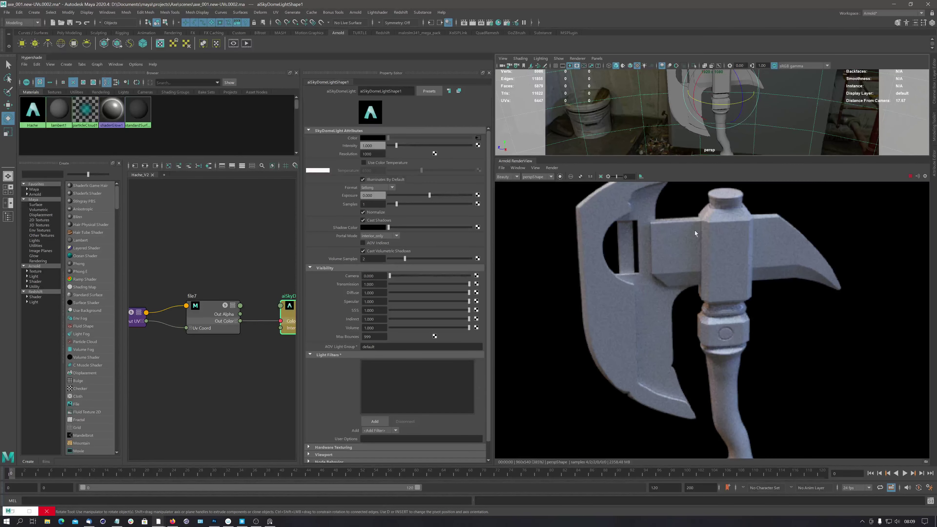
Limit the Arnold render to a crop region around the axe head and orbit the viewport camera above the axe to test it
{"action": "left_click", "coordinate": [600, 177]}
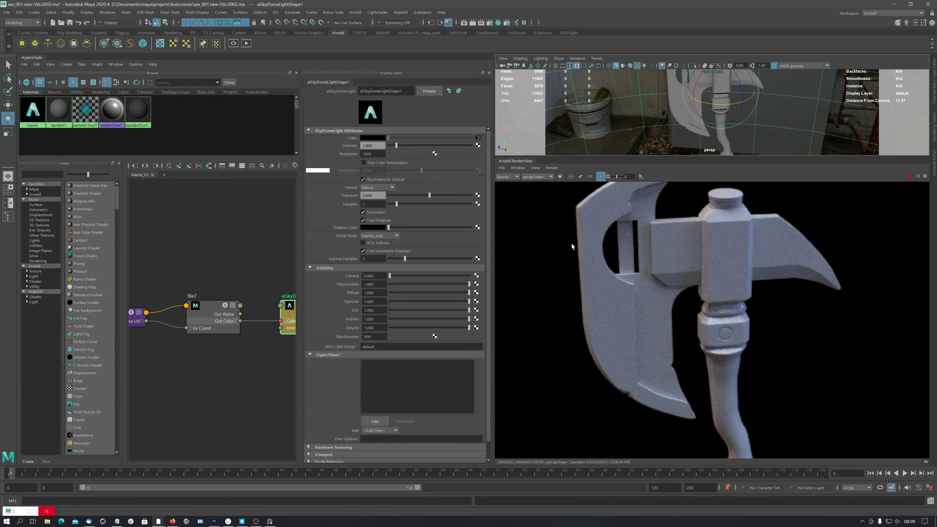
{"action": "left_click_drag", "start_coordinate": [573, 244], "coordinate": [824, 407]}
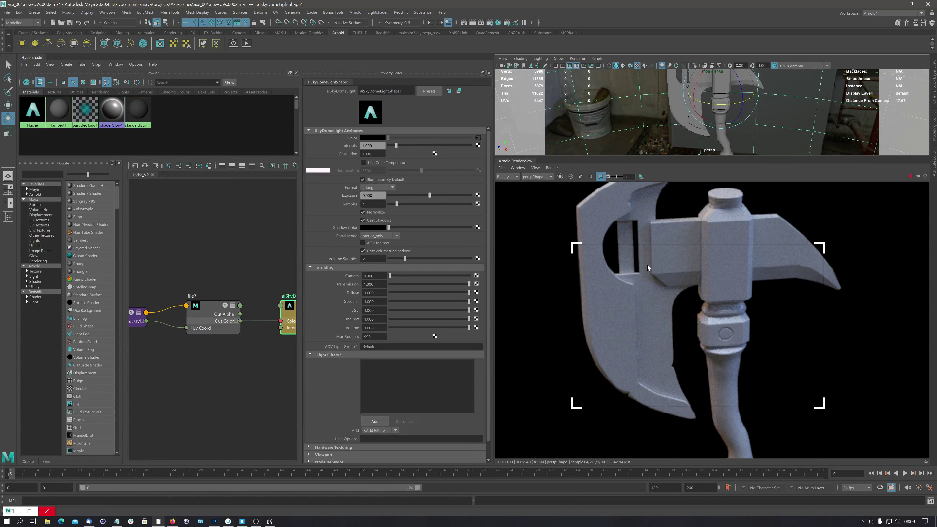
{"action": "left_click_drag", "start_coordinate": [668, 114], "coordinate": [654, 126], "text": "alt"}
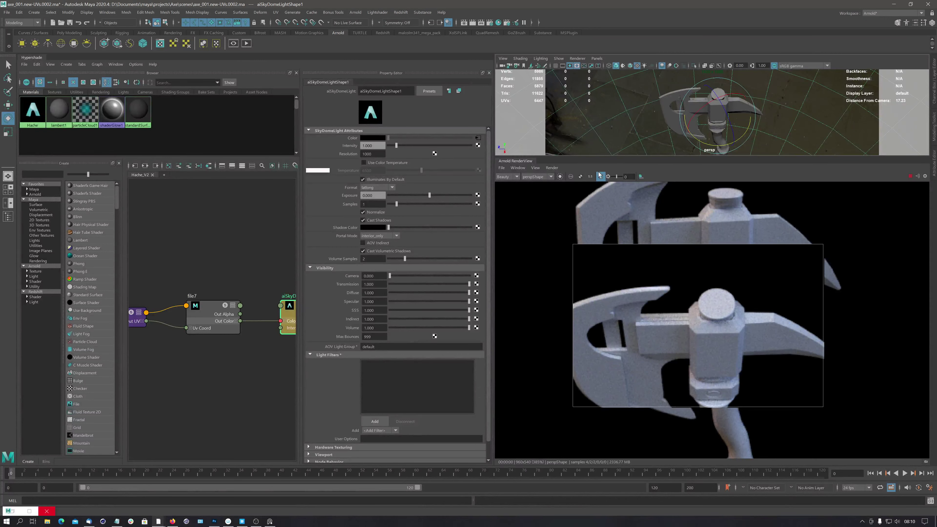
Inspect the cropped area enlarged in the Arnold RenderView and turn the crop region off
{"action": "left_click", "coordinate": [590, 177]}
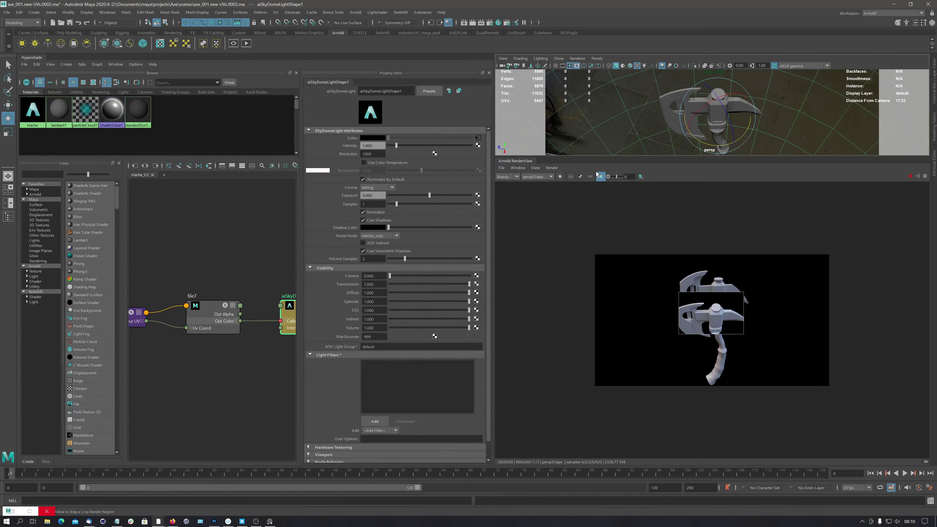
{"action": "scroll", "coordinate": [749, 315], "scroll_direction": "up", "scroll_amount": 1}
{"action": "scroll", "coordinate": [748, 313], "scroll_direction": "up", "scroll_amount": 8}
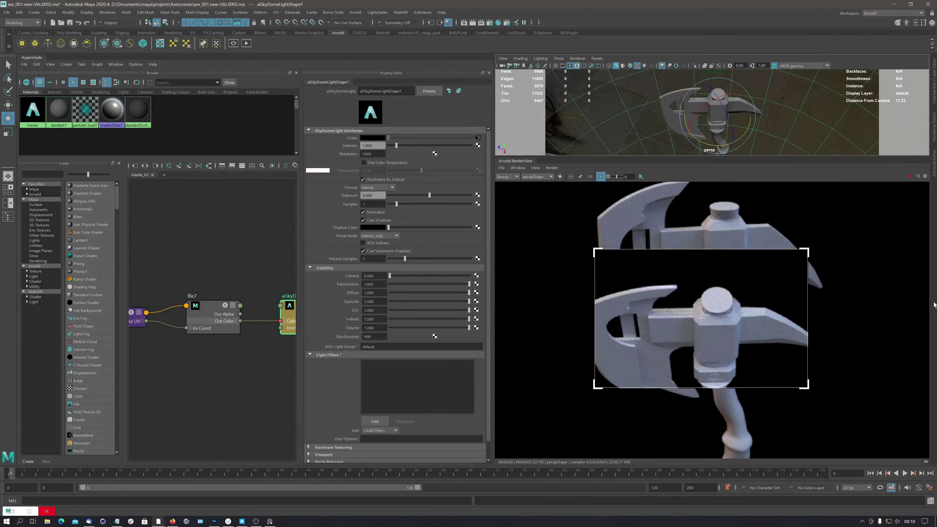
{"action": "scroll", "coordinate": [747, 327], "scroll_direction": "up", "scroll_amount": 1}
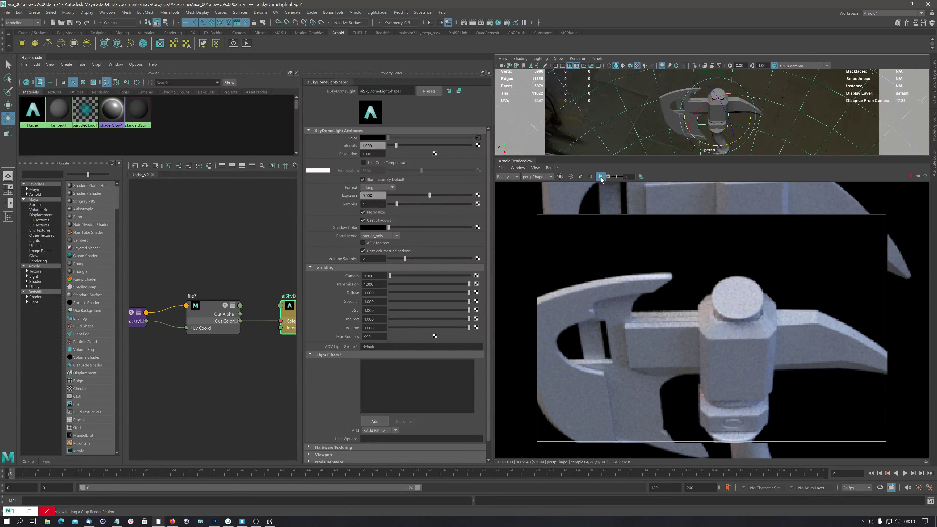
{"action": "left_click", "coordinate": [600, 177]}
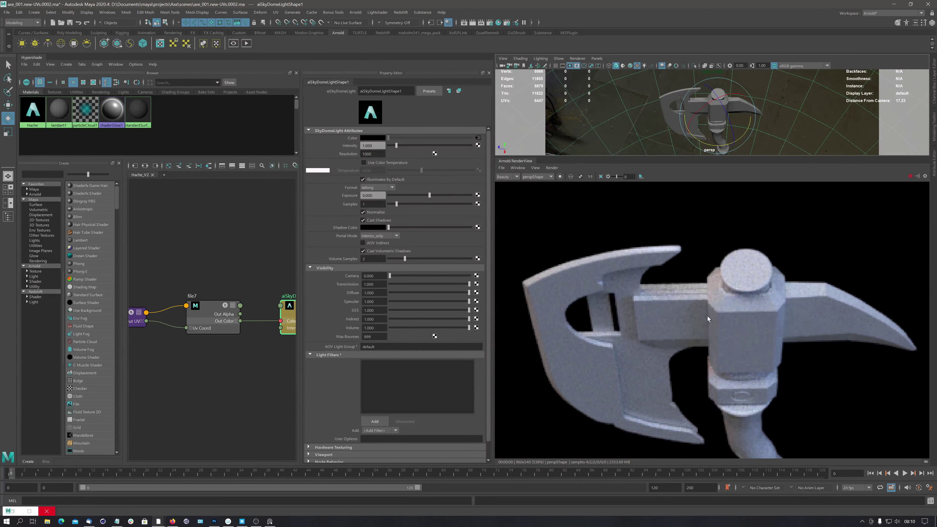
{"action": "middle_click_drag", "start_coordinate": [707, 315], "coordinate": [693, 283]}
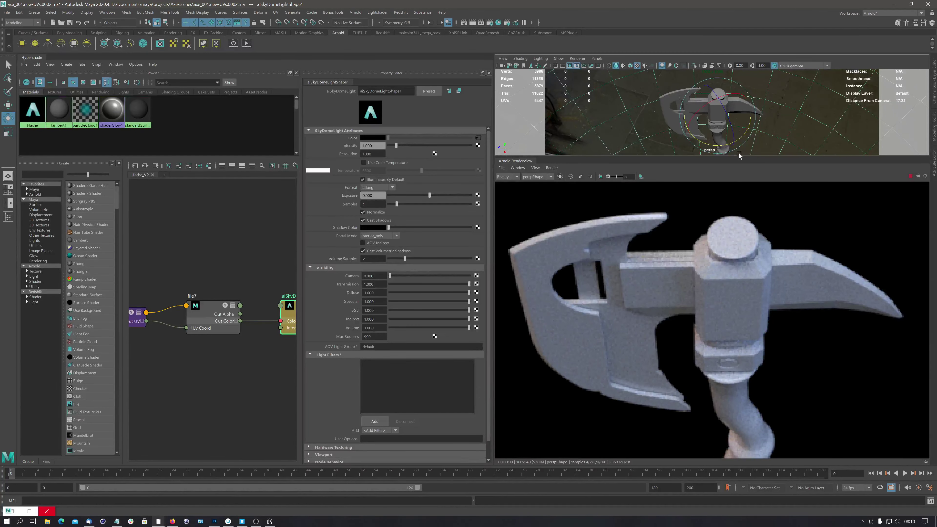
Orbit the viewport camera back to a side view of the axe and enable 3D Manipulation in the Arnold RenderView
{"action": "mouse_move", "coordinate": [772, 130]}
{"action": "left_mouse_down", "text": "alt"}
{"action": "mouse_move", "coordinate": [776, 113]}
{"action": "mouse_move", "coordinate": [768, 120]}
{"action": "left_mouse_up", "text": "alt"}
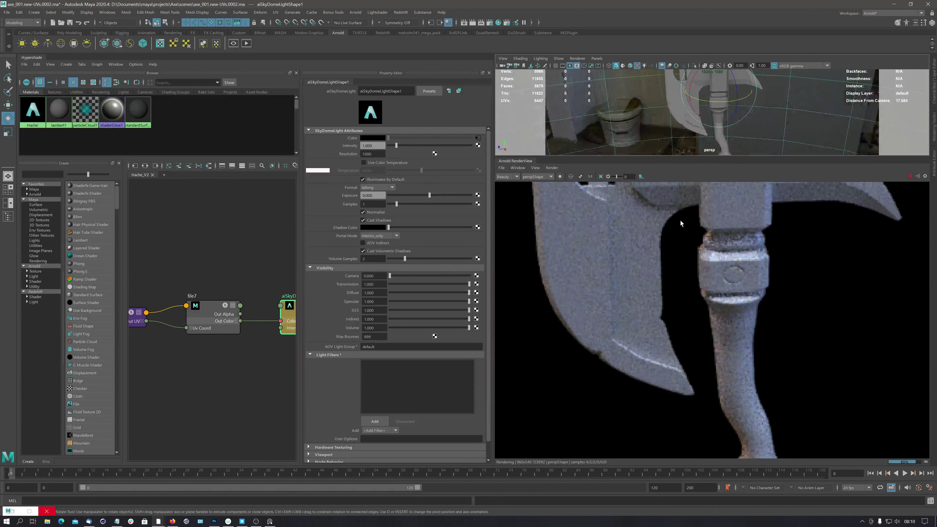
{"action": "left_click", "coordinate": [518, 168]}
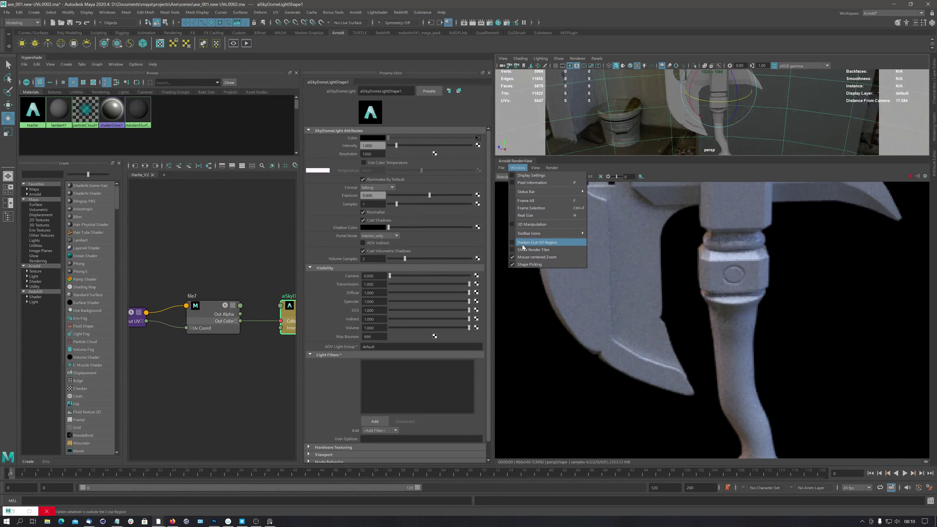
{"action": "left_click", "coordinate": [524, 226]}
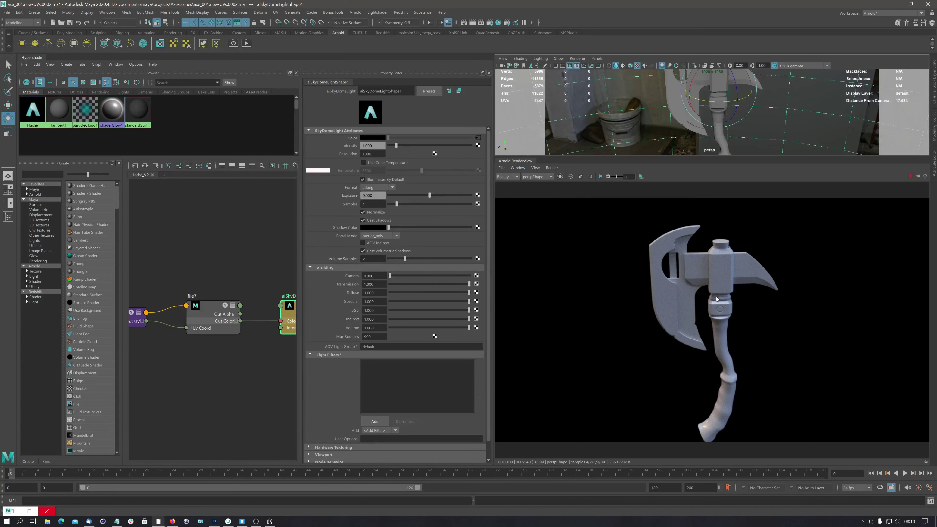
Examine the axe from several angles directly in the Arnold render, keeping the whole model in frame
{"action": "mouse_move", "coordinate": [716, 297]}
{"action": "right_mouse_down", "text": "alt"}
{"action": "mouse_move", "coordinate": [772, 296]}
{"action": "mouse_move", "coordinate": [696, 311]}
{"action": "mouse_move", "coordinate": [710, 311]}
{"action": "right_mouse_up", "text": "alt"}
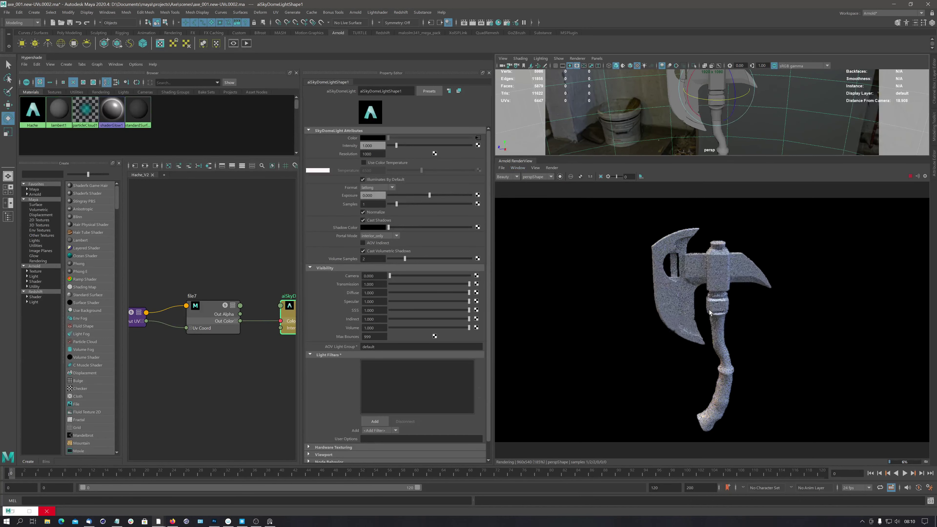
{"action": "mouse_move", "coordinate": [709, 313]}
{"action": "middle_mouse_down", "text": "alt"}
{"action": "mouse_move", "coordinate": [711, 284]}
{"action": "mouse_move", "coordinate": [710, 300]}
{"action": "middle_mouse_up", "text": "alt"}
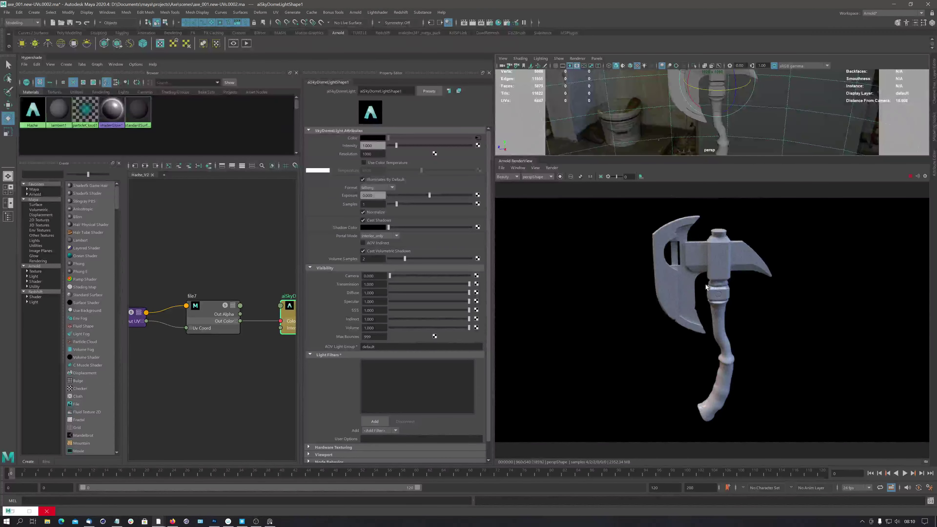
{"action": "left_click_drag", "start_coordinate": [708, 299], "coordinate": [704, 272], "text": "alt"}
{"action": "right_click_drag", "start_coordinate": [704, 272], "coordinate": [751, 263], "text": "alt"}
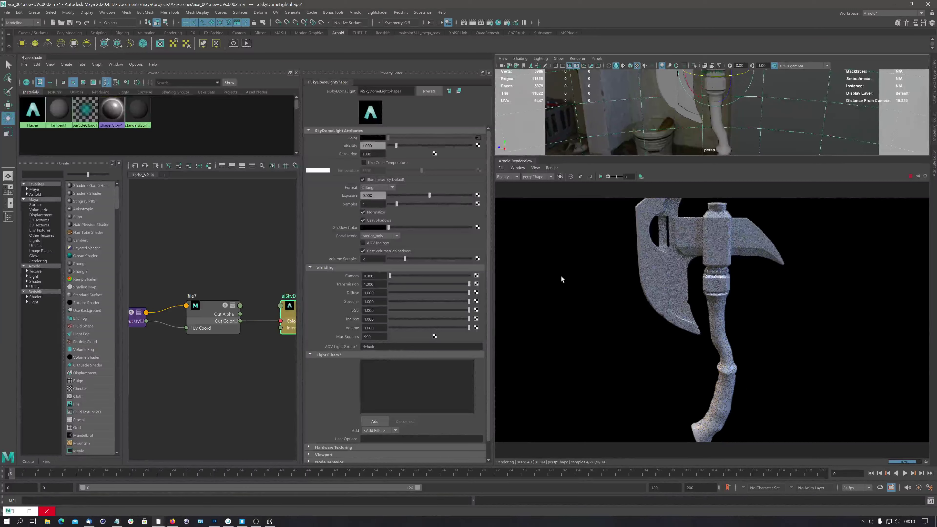
{"action": "middle_click_drag", "start_coordinate": [708, 320], "coordinate": [729, 348], "text": "alt"}
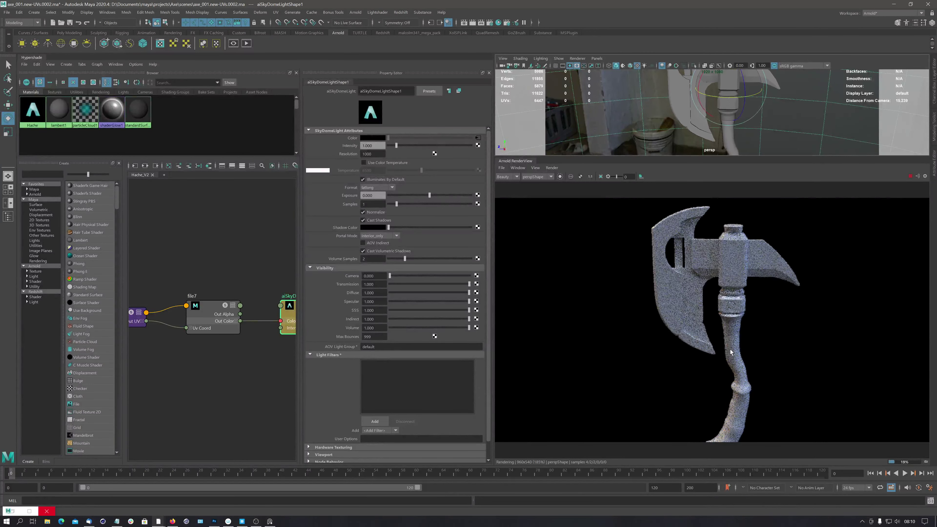
{"action": "right_click_drag", "start_coordinate": [730, 348], "coordinate": [737, 314], "text": "alt"}
{"action": "middle_click_drag", "start_coordinate": [738, 315], "coordinate": [726, 309], "text": "alt"}
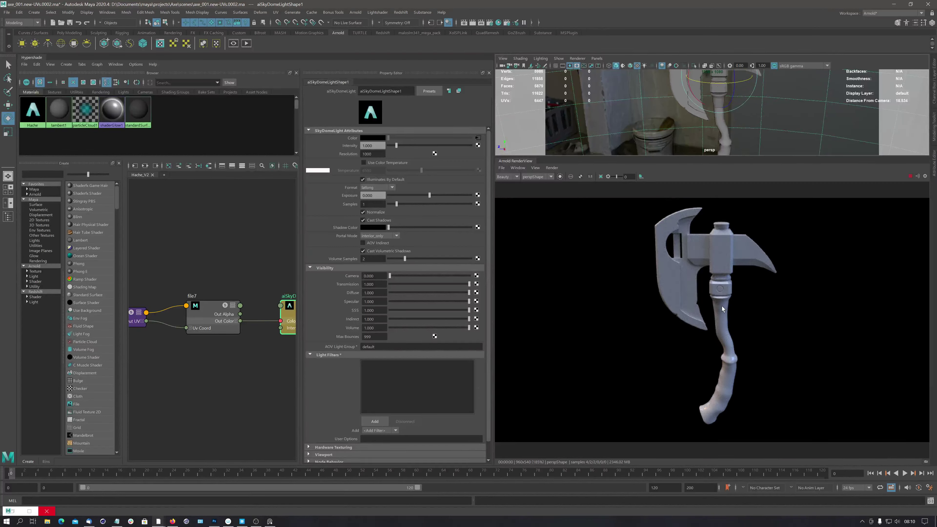
{"action": "left_click_drag", "start_coordinate": [726, 301], "coordinate": [738, 295], "text": "alt"}
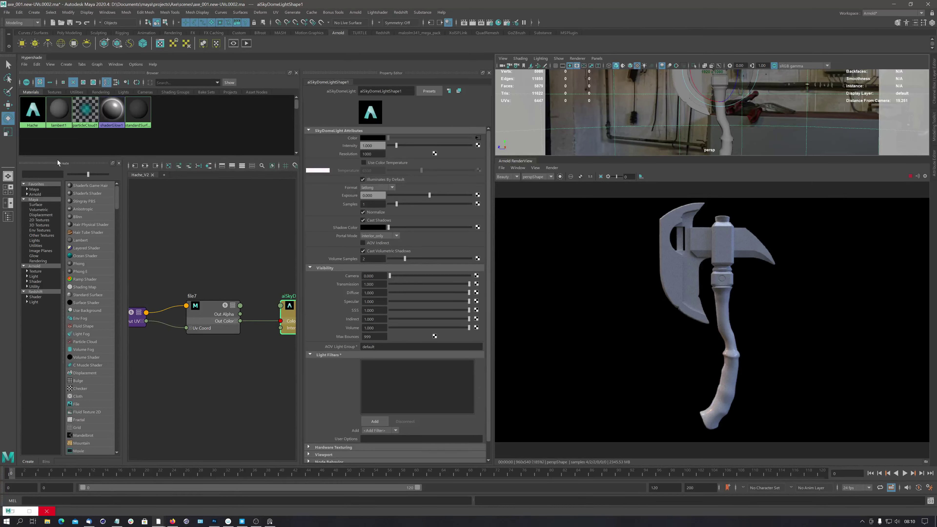
Clear the Hypershade work area, graph the Hache material with its connections, and reposition its nodes to leave room for textures
{"action": "left_click", "coordinate": [32, 110]}
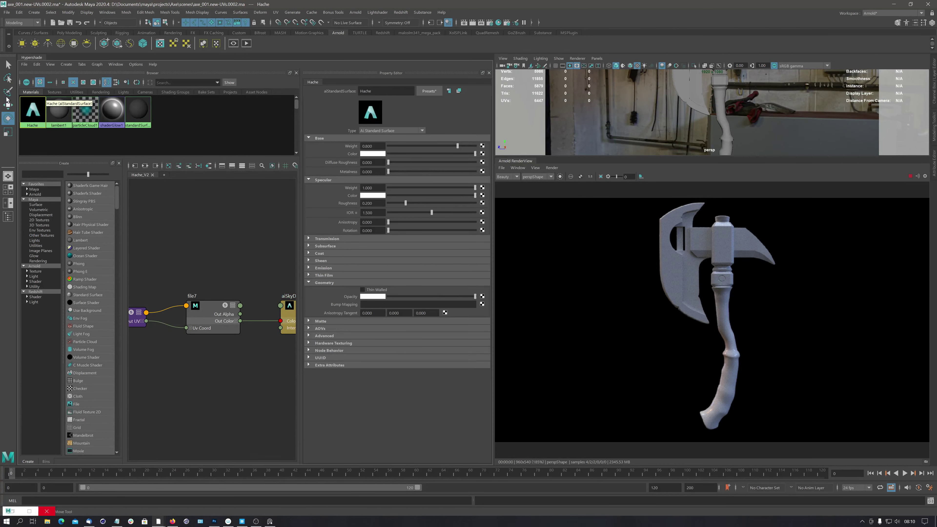
{"action": "left_click", "coordinate": [169, 166]}
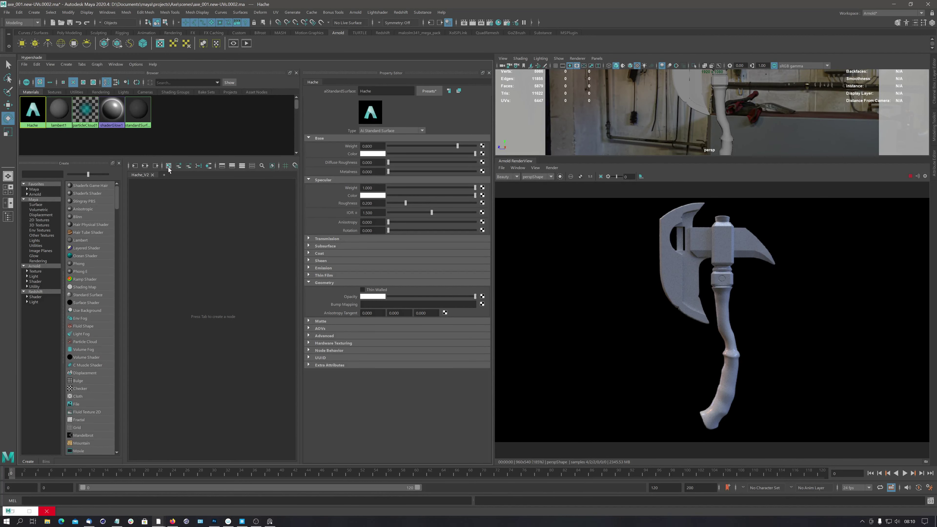
{"action": "left_click", "coordinate": [145, 166]}
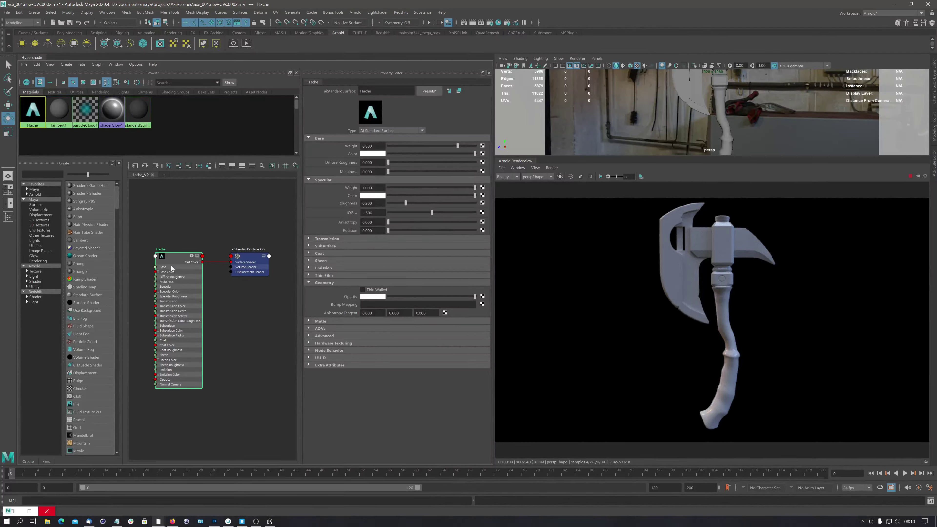
{"action": "left_click_drag", "start_coordinate": [187, 245], "coordinate": [247, 378]}
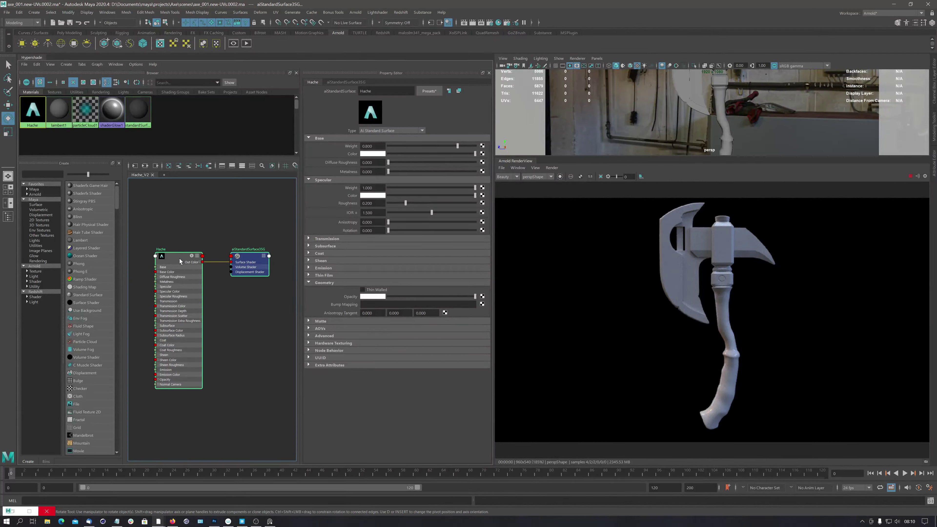
{"action": "left_click_drag", "start_coordinate": [179, 259], "coordinate": [207, 235]}
{"action": "left_click", "coordinate": [203, 238]}
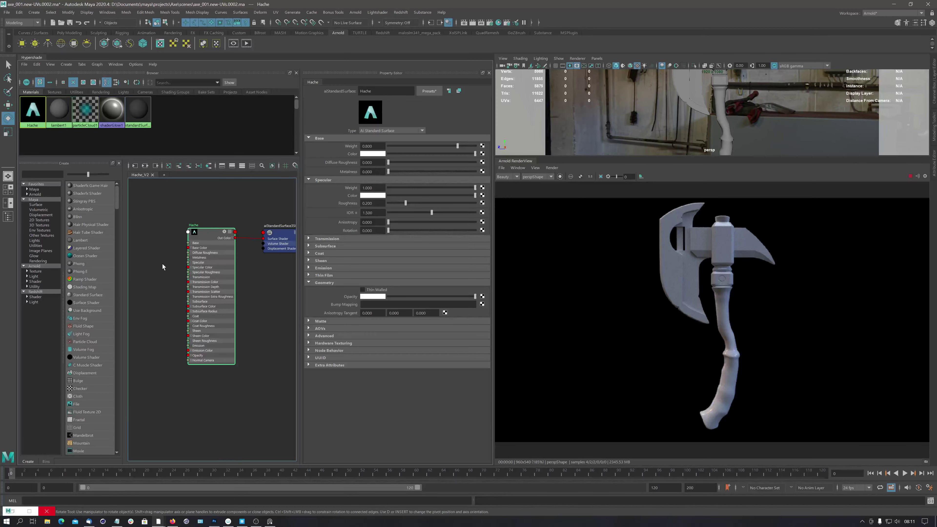
{"action": "middle_click_drag", "start_coordinate": [162, 264], "coordinate": [193, 267], "text": "alt"}
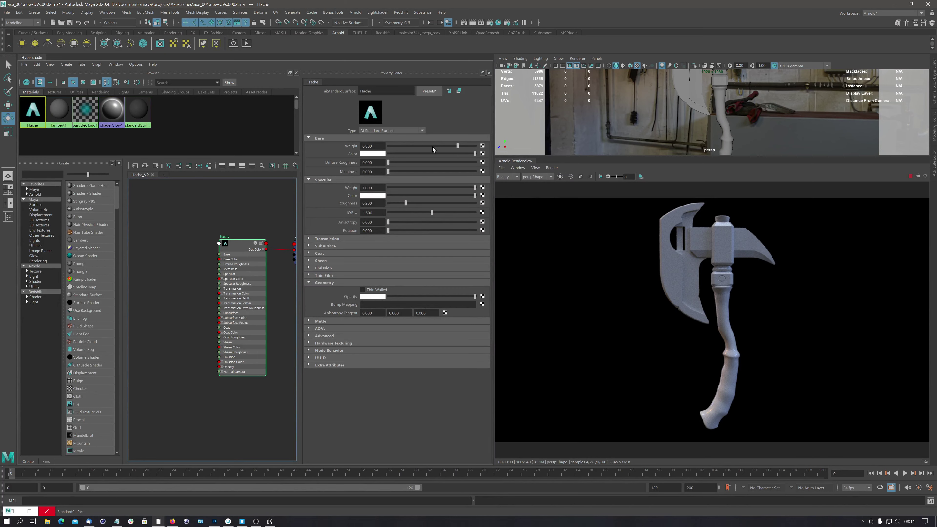
Set the Hache material's Base Weight to 1 and connect a new File texture to its Base Color
{"action": "left_click_drag", "start_coordinate": [457, 146], "coordinate": [476, 154]}
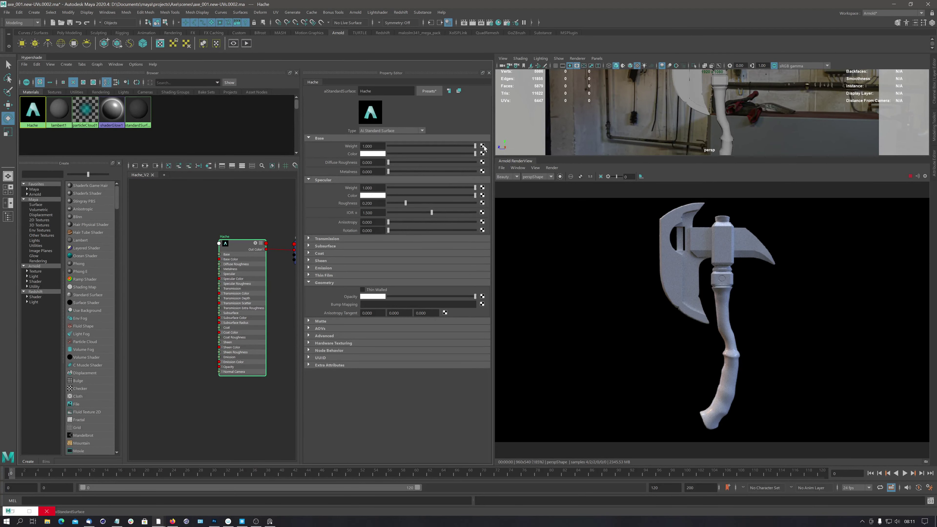
{"action": "left_click", "coordinate": [483, 157]}
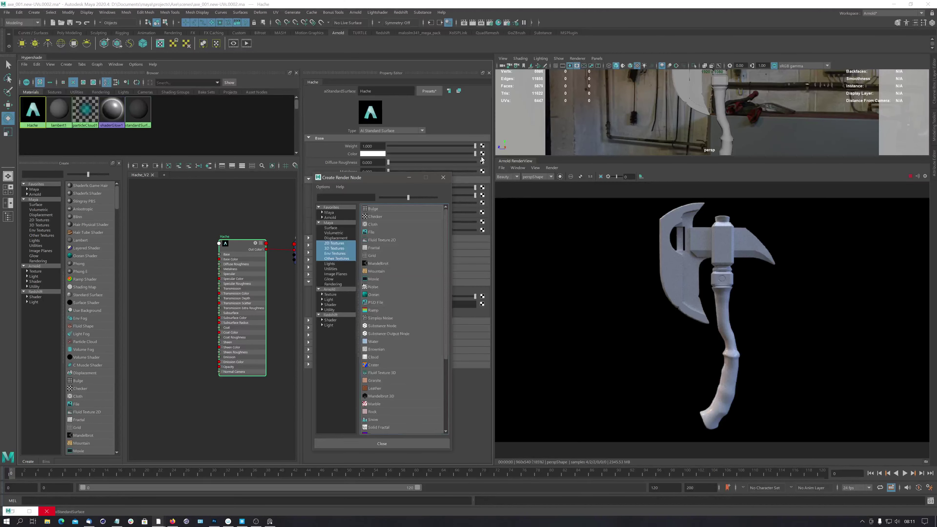
{"action": "left_click", "coordinate": [369, 235]}
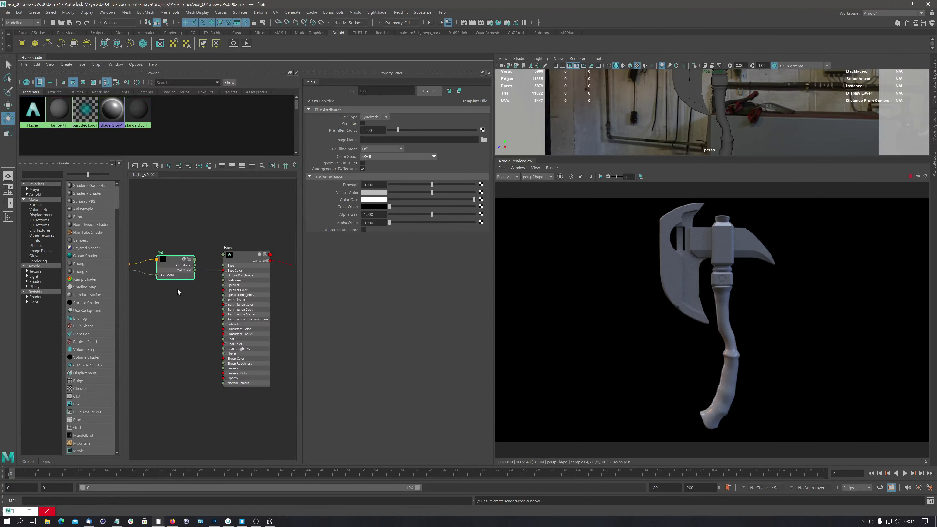
Load hache-Subd2-smoothuv_defaultMat_BaseColor.png from the project's images folder into the base color file node
{"action": "left_click", "coordinate": [483, 140]}
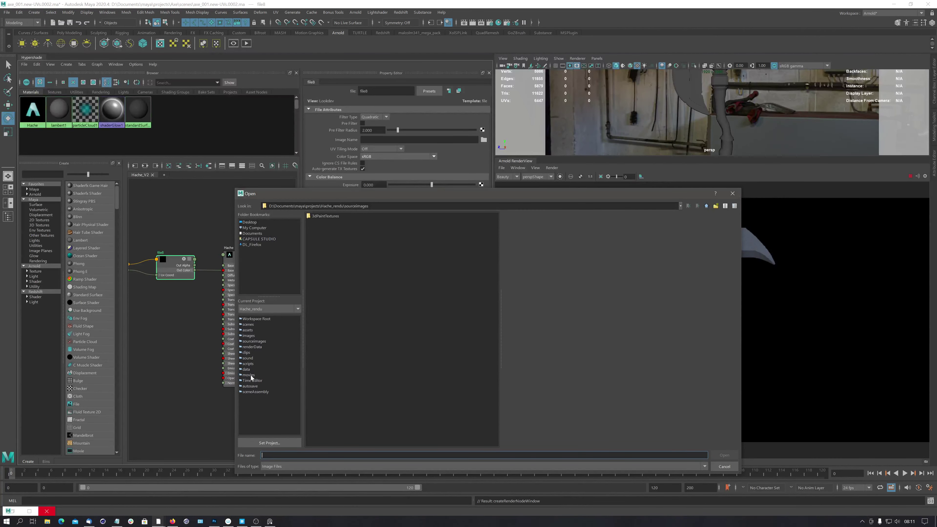
{"action": "left_click", "coordinate": [248, 336]}
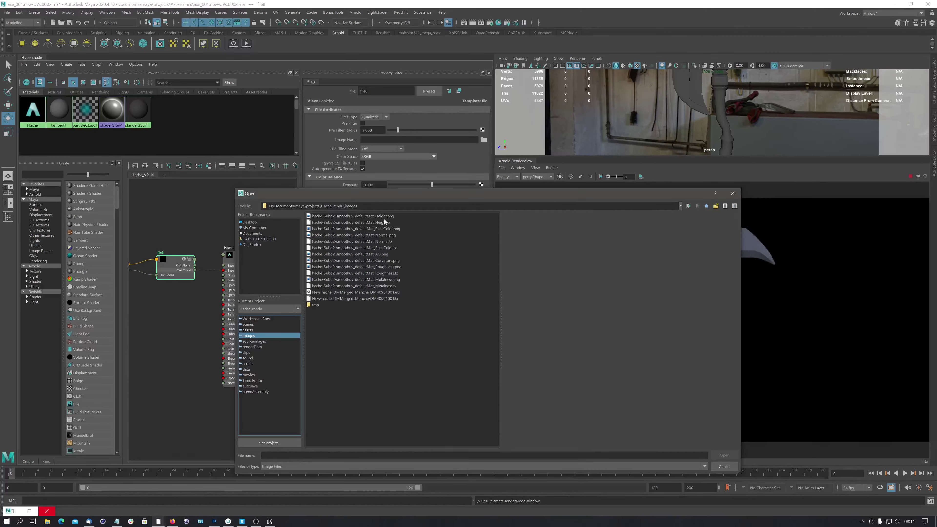
{"action": "left_click", "coordinate": [384, 228]}
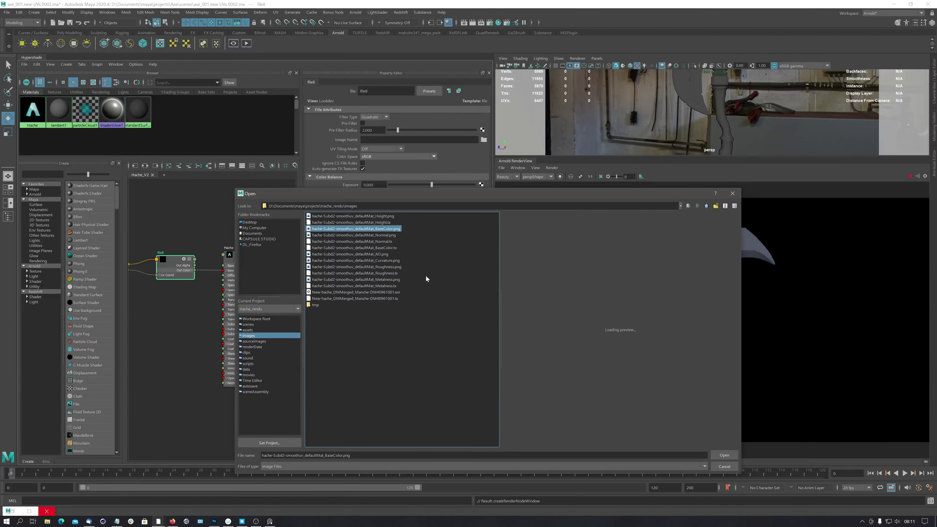
{"action": "left_click", "coordinate": [725, 455]}
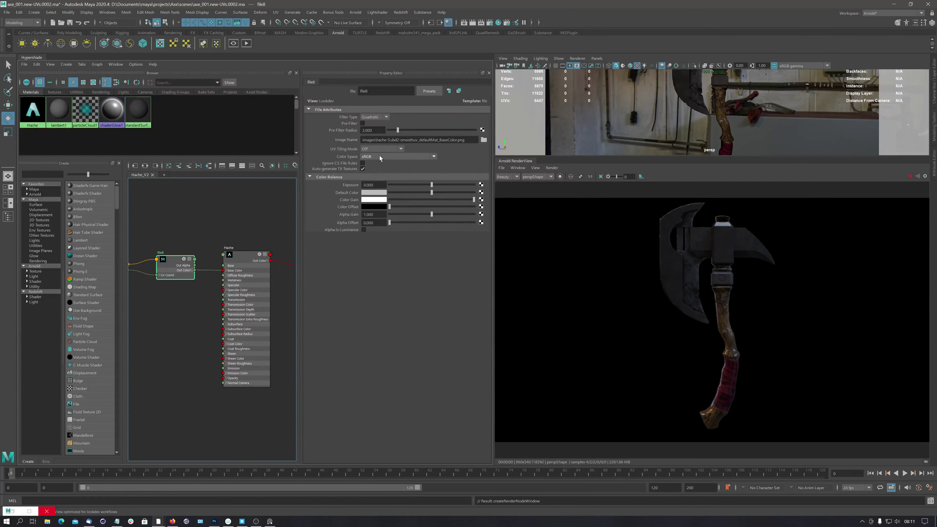
Check the base color settings in the Substance-to-Arnold guide, and connect a new File texture to the Hache material's Bump Mapping
{"action": "left_click", "coordinate": [172, 521]}
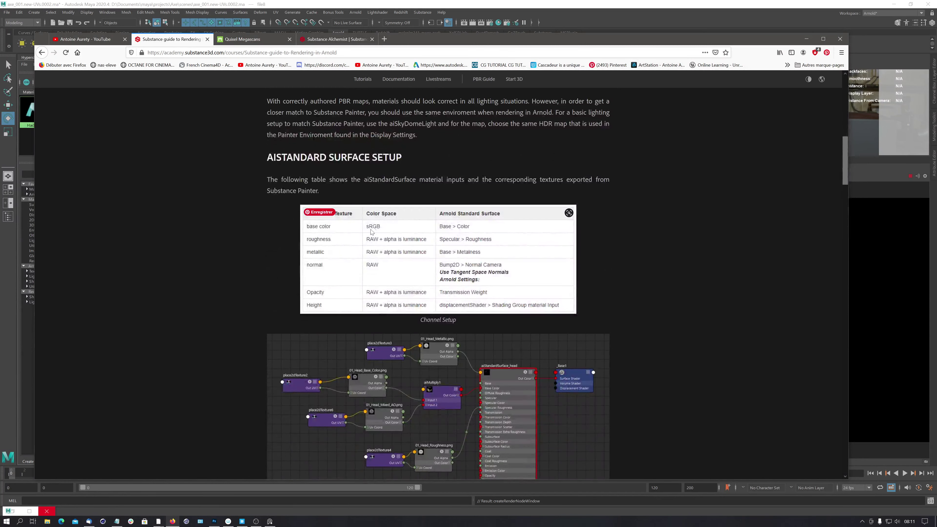
{"action": "left_click", "coordinate": [807, 40]}
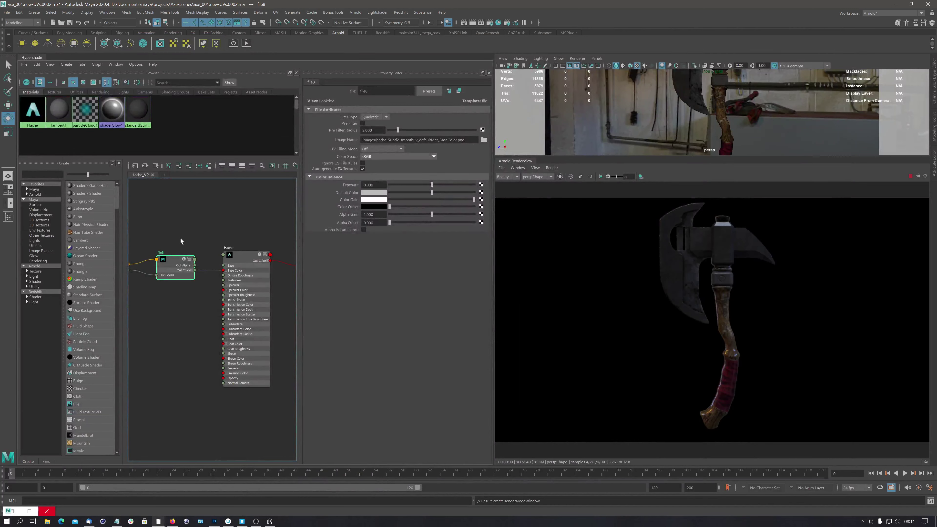
{"action": "middle_click_drag", "start_coordinate": [202, 310], "coordinate": [232, 280], "text": "alt"}
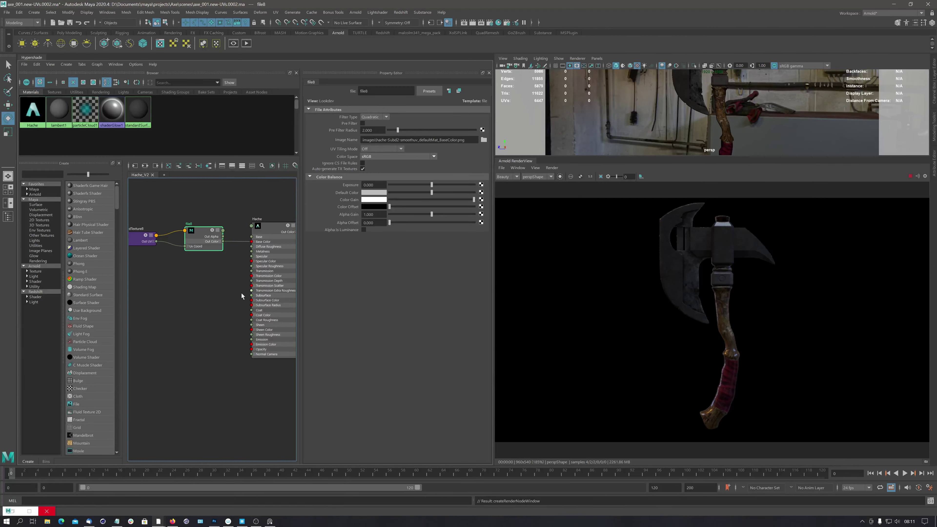
{"action": "left_click", "coordinate": [268, 222]}
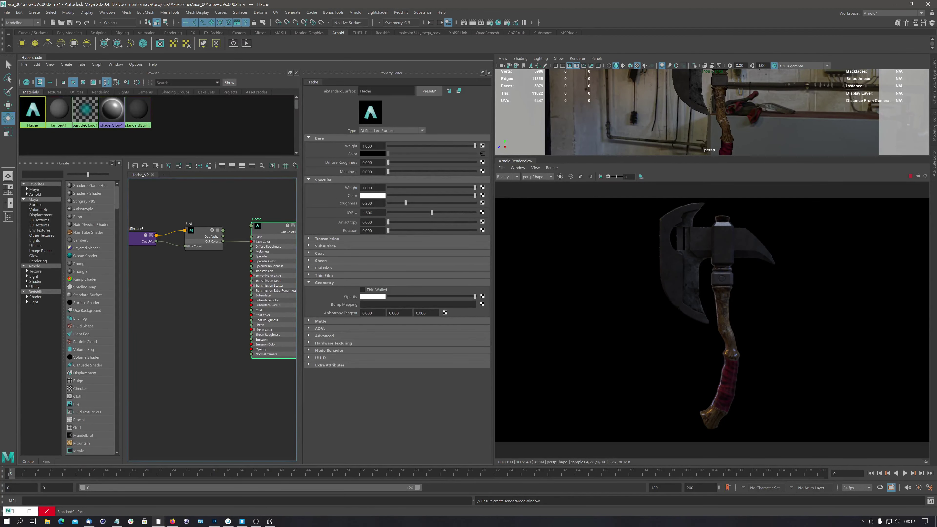
{"action": "left_click", "coordinate": [482, 304]}
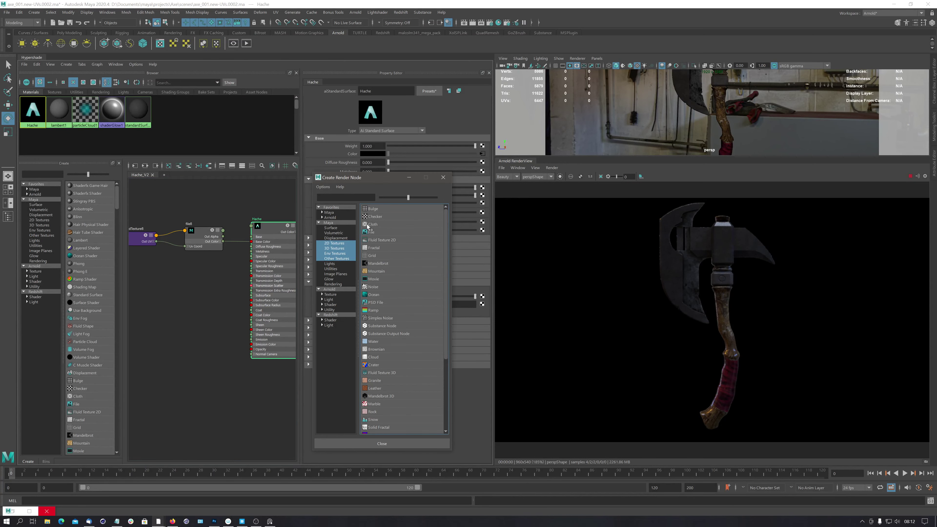
{"action": "left_click", "coordinate": [372, 232]}
Set the new bump2d node to be used as Tangent Space Normals
{"action": "left_click", "coordinate": [206, 374]}
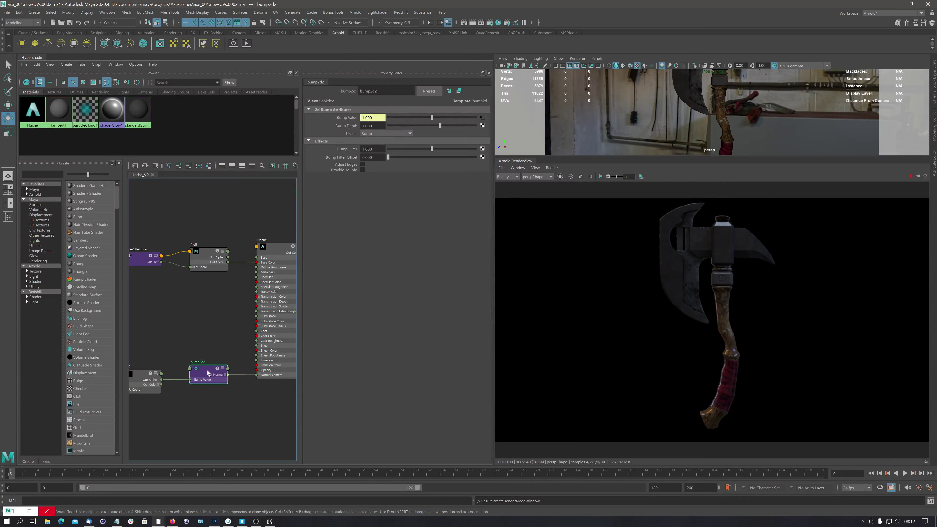
{"action": "left_click_drag", "start_coordinate": [203, 368], "coordinate": [202, 368]}
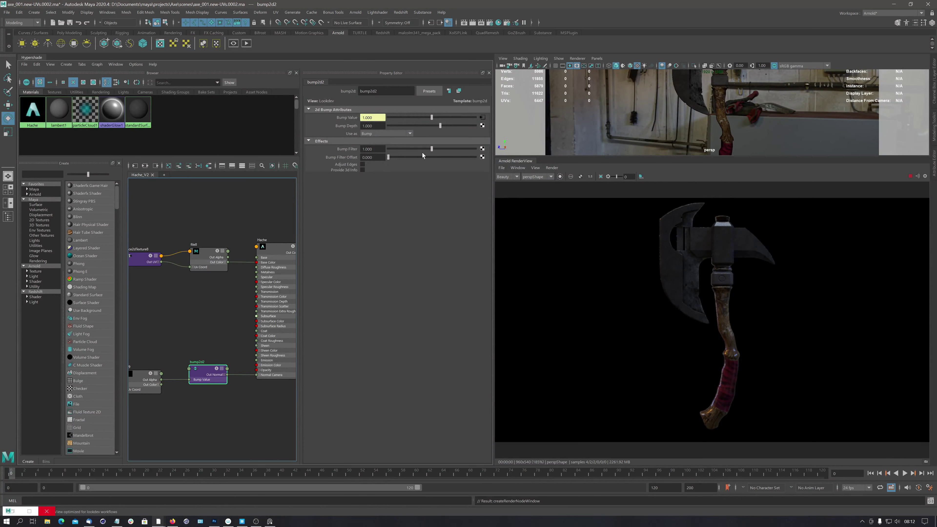
{"action": "left_click", "coordinate": [382, 134]}
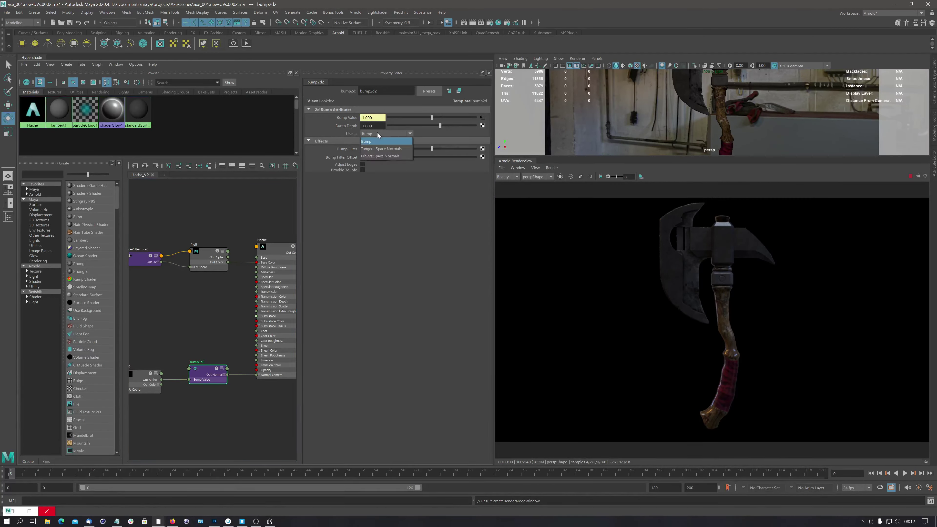
{"action": "left_click", "coordinate": [381, 150]}
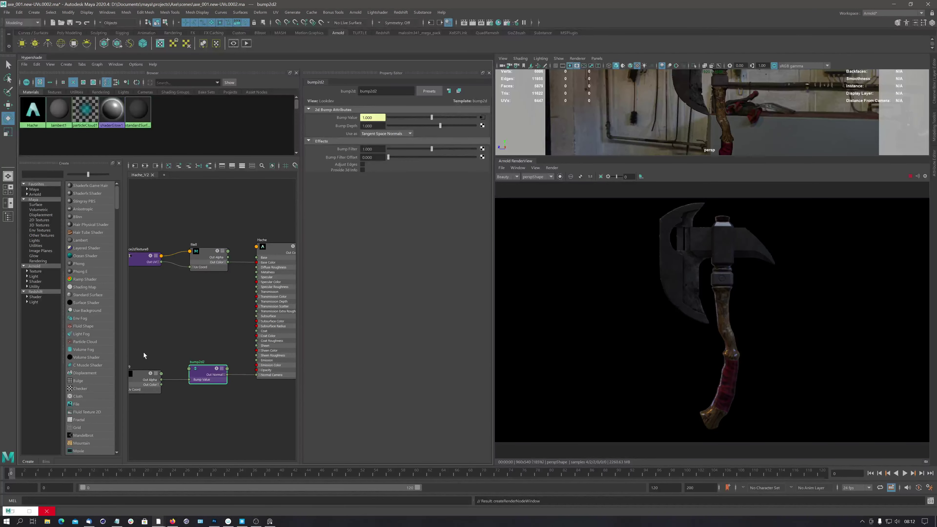
Load hache-Subd2-smoothuv_defaultMat_Normal.png from the project's images folder into the file node feeding the bump node
{"action": "left_click", "coordinate": [140, 373]}
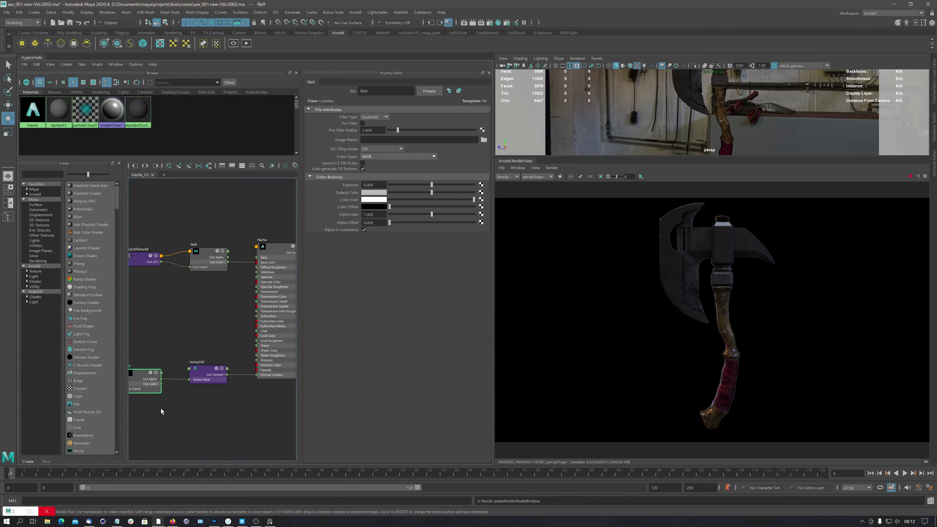
{"action": "middle_click_drag", "start_coordinate": [161, 408], "coordinate": [221, 402], "text": "alt"}
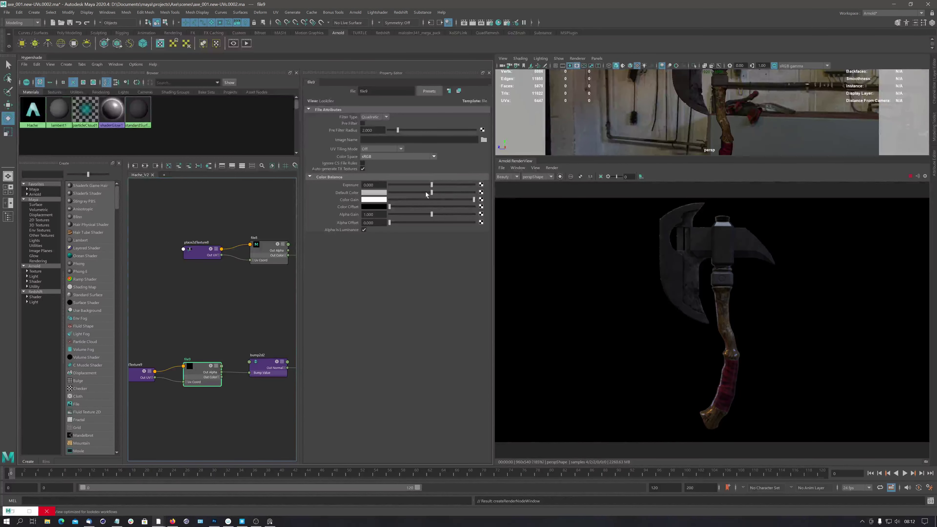
{"action": "left_click", "coordinate": [484, 139]}
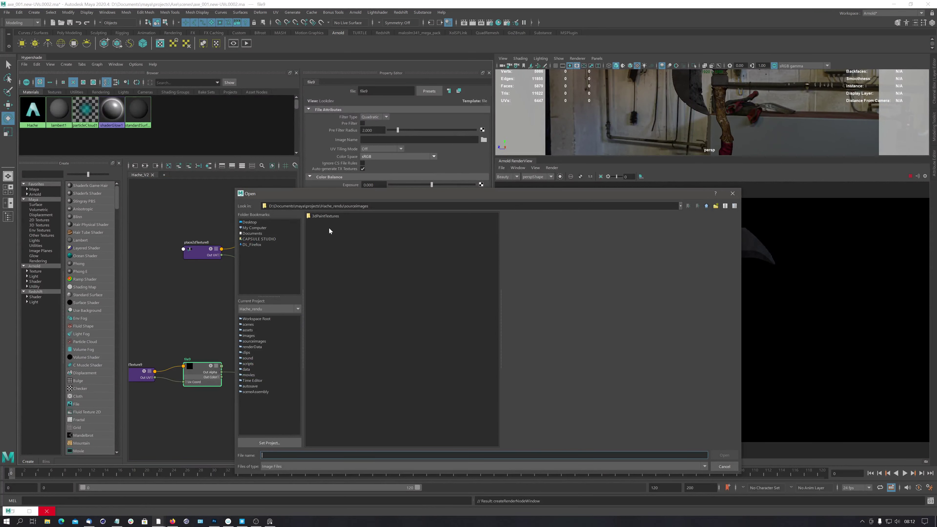
{"action": "left_click", "coordinate": [249, 336]}
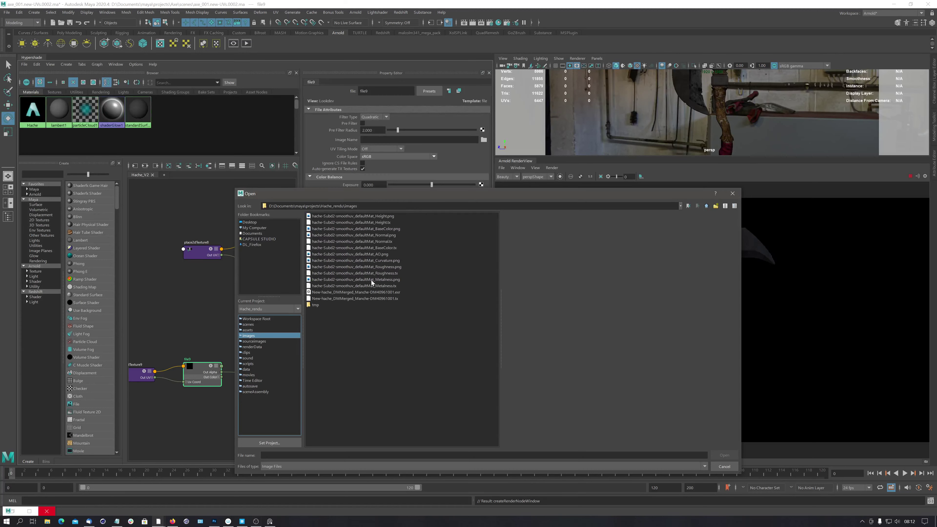
{"action": "left_click", "coordinate": [382, 234]}
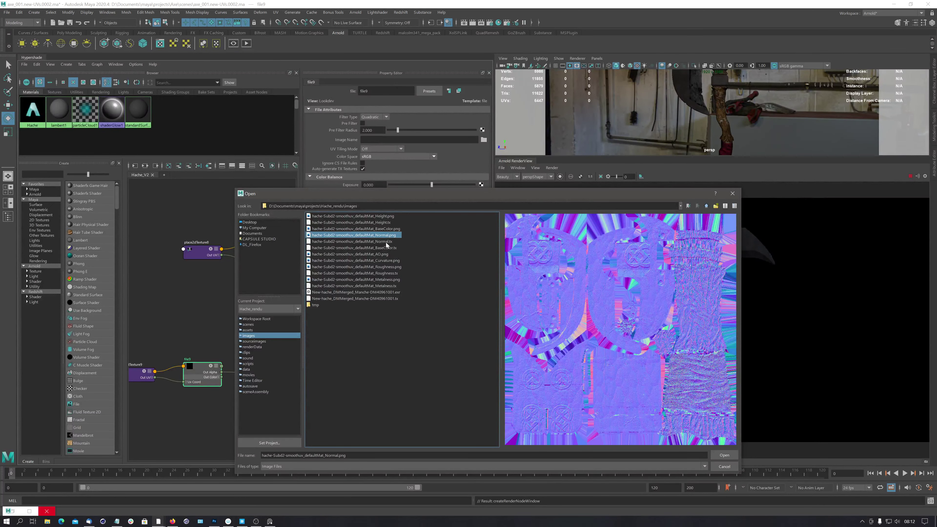
{"action": "left_click", "coordinate": [378, 242]}
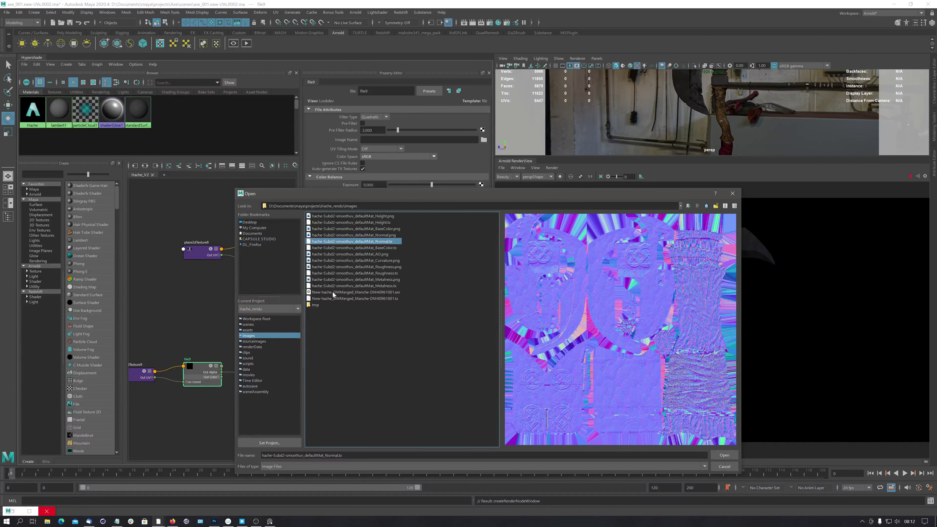
{"action": "left_click", "coordinate": [392, 236]}
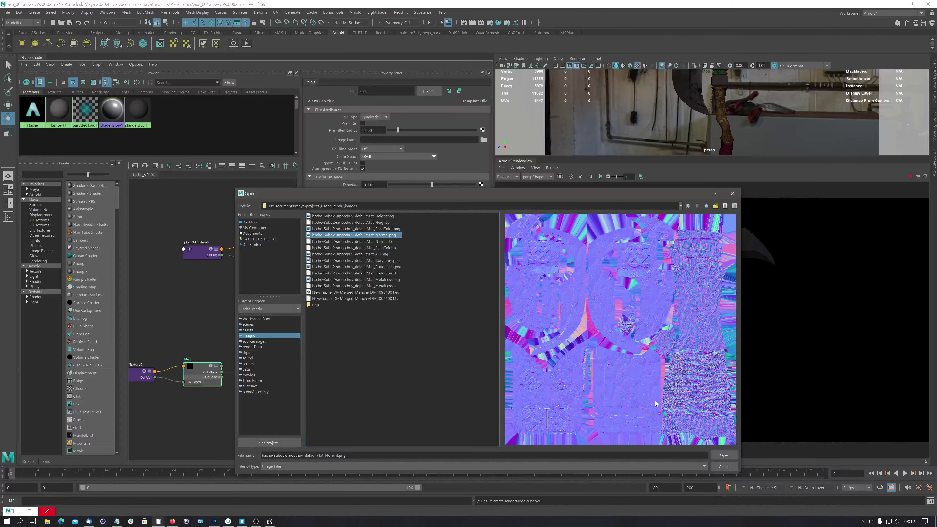
{"action": "left_click", "coordinate": [725, 456]}
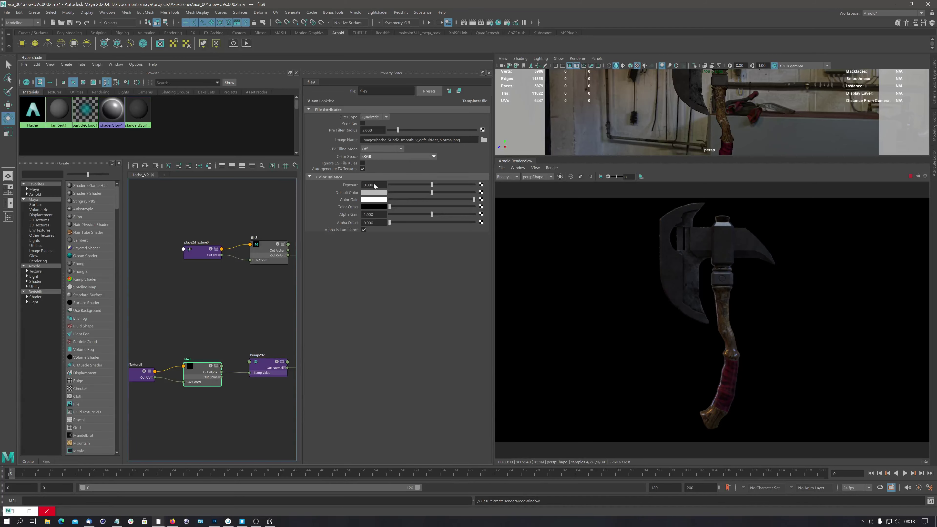
Set the normal map's color space to Raw, turn off Alpha Is Luminance, and check these settings against the Substance-to-Arnold guide
{"action": "left_click", "coordinate": [381, 155]}
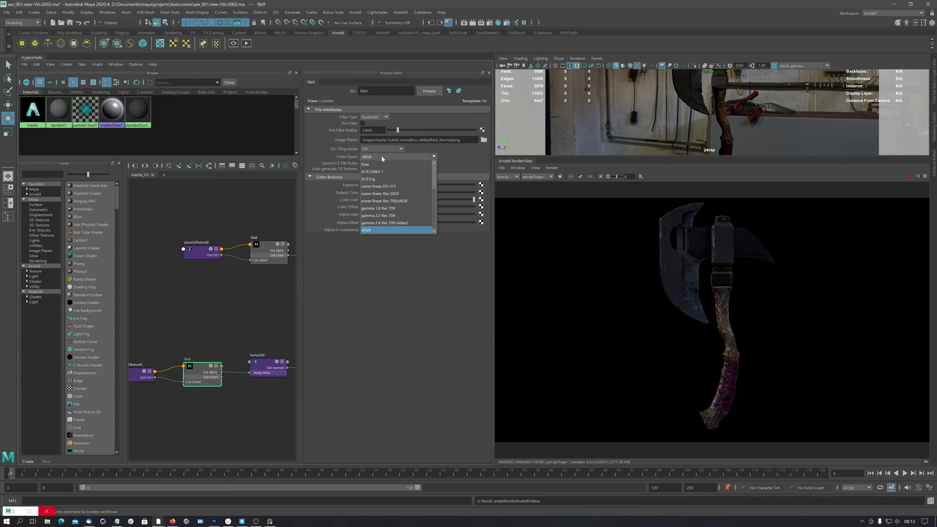
{"action": "left_click", "coordinate": [396, 165]}
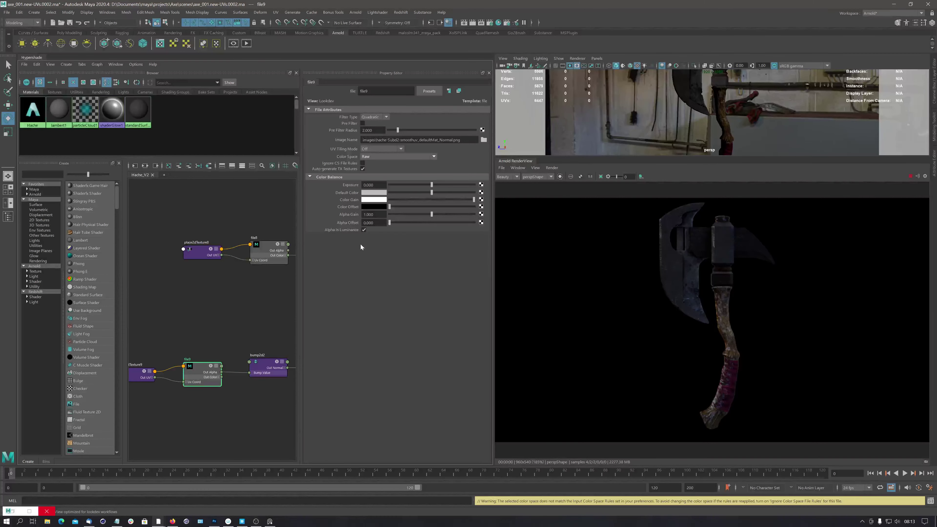
{"action": "left_click", "coordinate": [363, 230]}
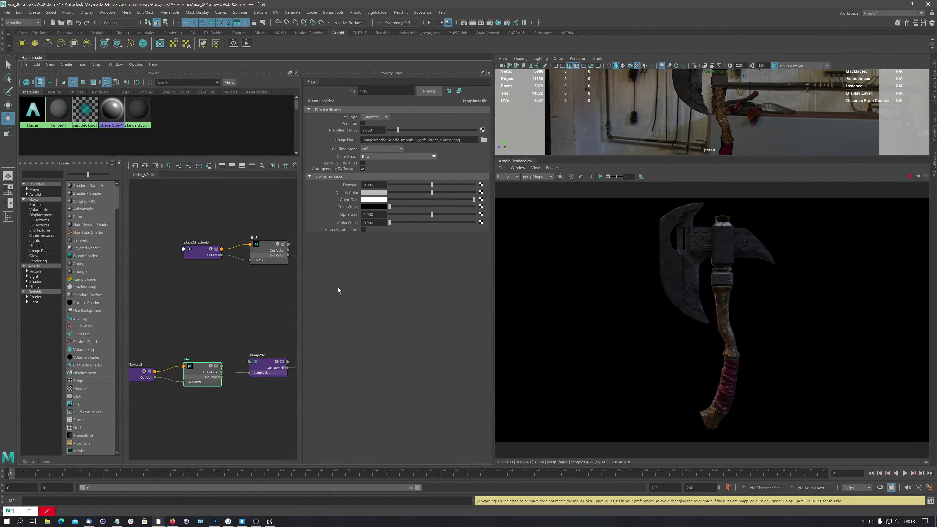
{"action": "left_click", "coordinate": [173, 521]}
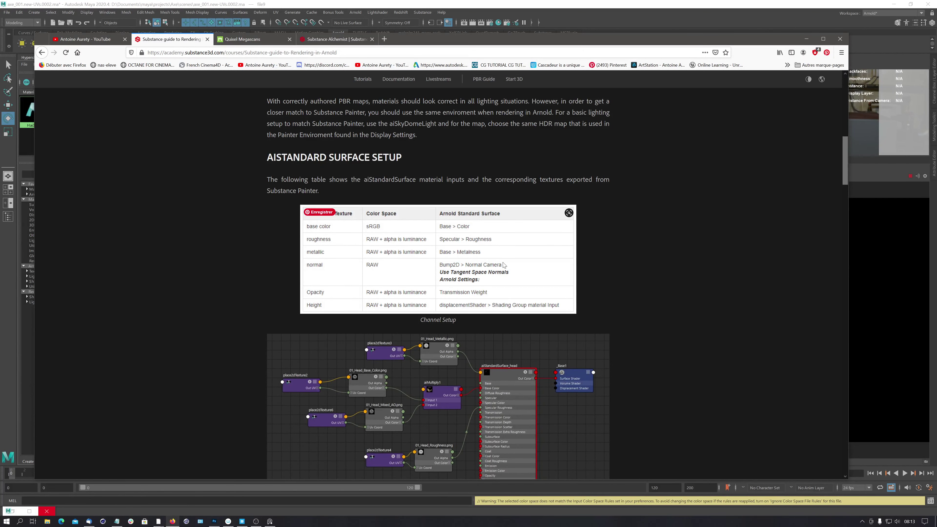
{"action": "left_click", "coordinate": [793, 22]}
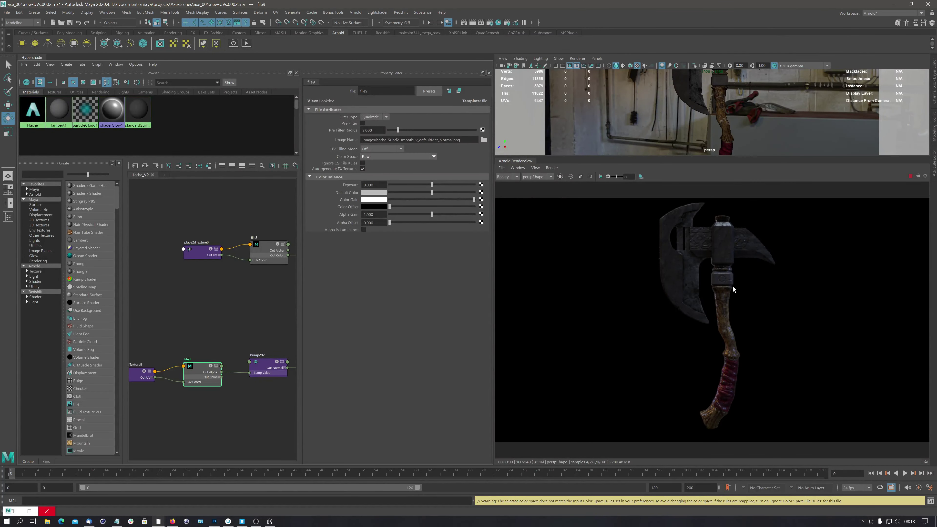
Examine the normal map's effect on the axe's wooden handle and metal head in the Arnold render, close up and from a distance
{"action": "right_click_drag", "start_coordinate": [726, 281], "coordinate": [926, 281], "text": "alt"}
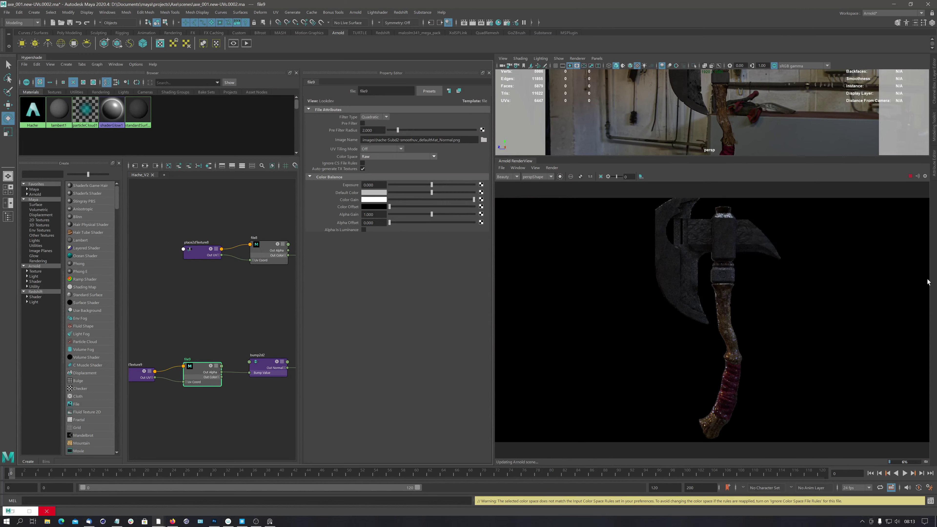
{"action": "right_click_drag", "start_coordinate": [810, 285], "coordinate": [923, 289], "text": "alt"}
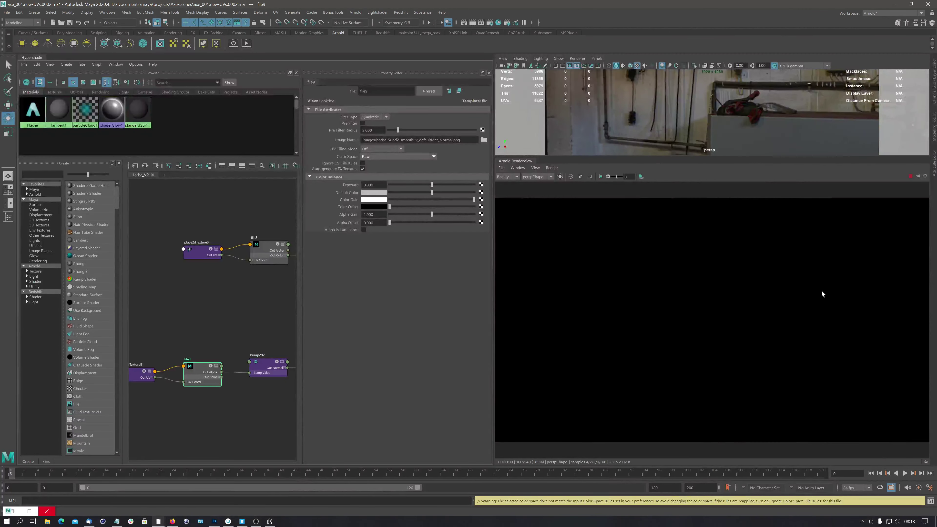
{"action": "right_click_drag", "start_coordinate": [576, 259], "coordinate": [534, 265], "text": "alt"}
{"action": "right_click_drag", "start_coordinate": [707, 270], "coordinate": [530, 253], "text": "alt"}
{"action": "middle_click_drag", "start_coordinate": [741, 307], "coordinate": [703, 339], "text": "alt"}
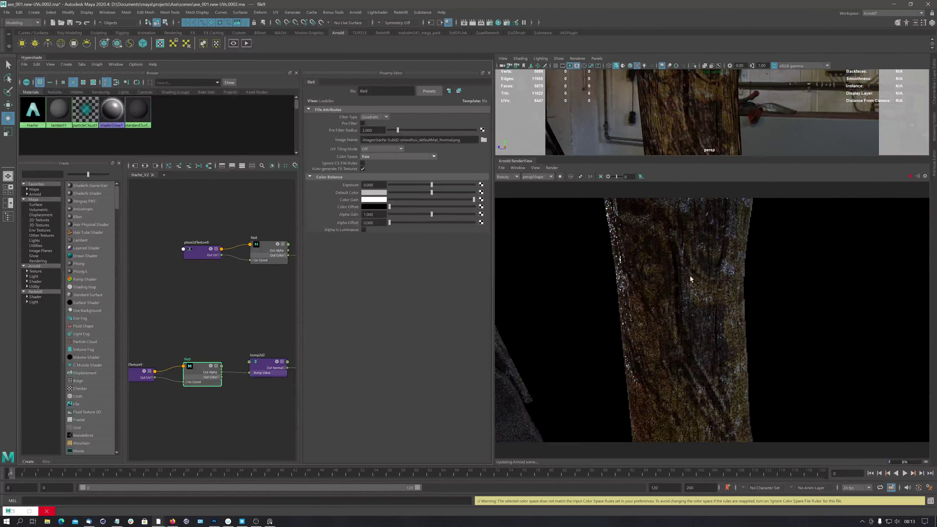
{"action": "right_click_drag", "start_coordinate": [690, 276], "coordinate": [478, 255], "text": "alt"}
{"action": "right_click_drag", "start_coordinate": [673, 282], "coordinate": [721, 355], "text": "alt"}
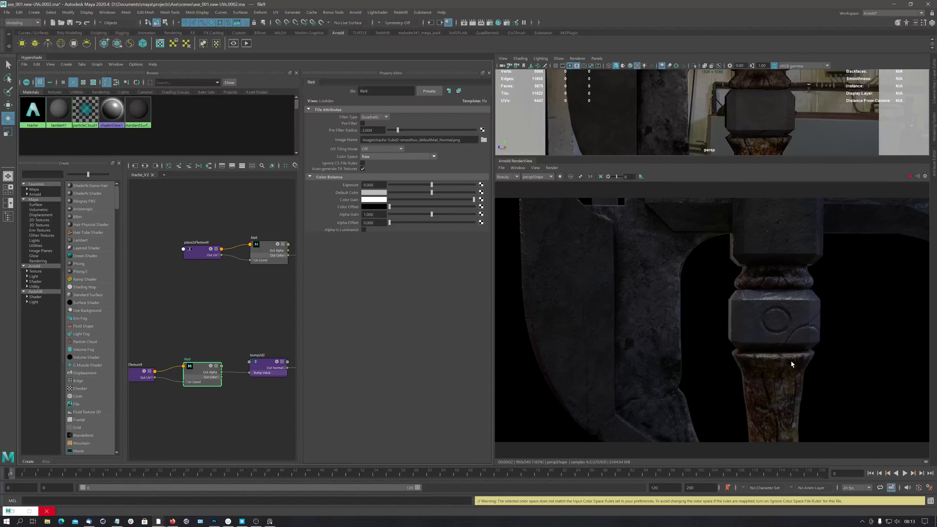
{"action": "right_click_drag", "start_coordinate": [766, 280], "coordinate": [598, 295], "text": "alt"}
{"action": "right_click_drag", "start_coordinate": [680, 287], "coordinate": [481, 305], "text": "alt"}
{"action": "middle_click_drag", "start_coordinate": [730, 350], "coordinate": [723, 307], "text": "alt"}
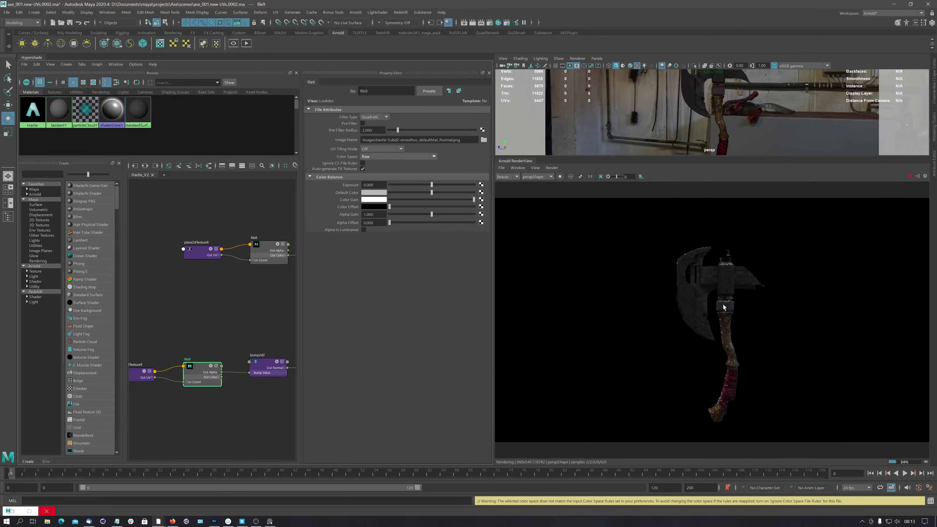
{"action": "left_click_drag", "start_coordinate": [723, 307], "coordinate": [661, 304], "text": "alt"}
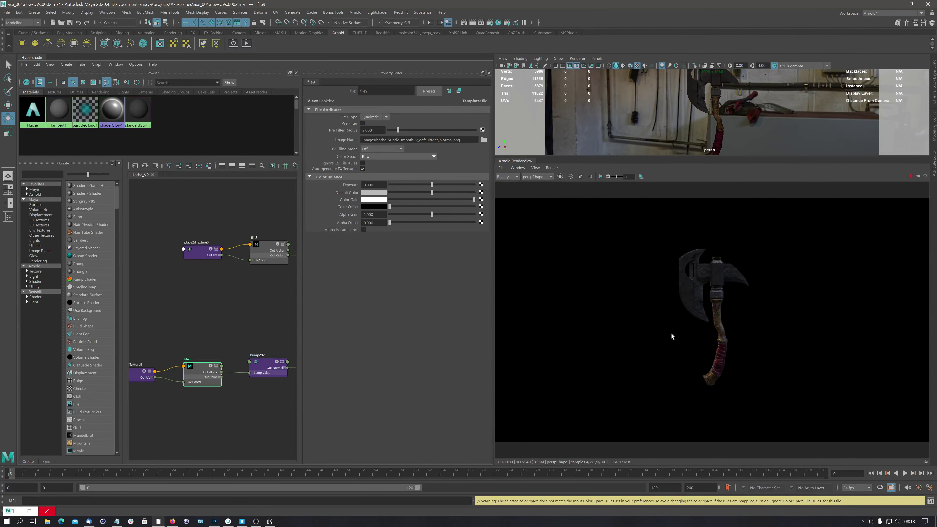
{"action": "right_click_drag", "start_coordinate": [716, 285], "coordinate": [806, 287], "text": "alt"}
{"action": "left_click_drag", "start_coordinate": [642, 263], "coordinate": [596, 264], "text": "alt"}
{"action": "right_click_drag", "start_coordinate": [595, 264], "coordinate": [467, 263], "text": "alt"}
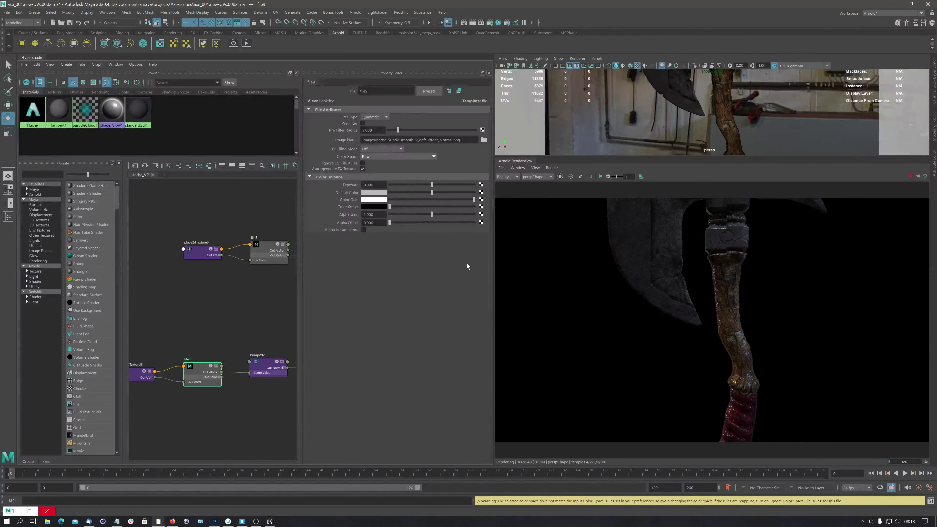
{"action": "mouse_move", "coordinate": [728, 286]}
{"action": "right_mouse_down", "text": "alt"}
{"action": "mouse_move", "coordinate": [539, 258]}
{"action": "mouse_move", "coordinate": [528, 265]}
{"action": "right_mouse_up", "text": "alt"}
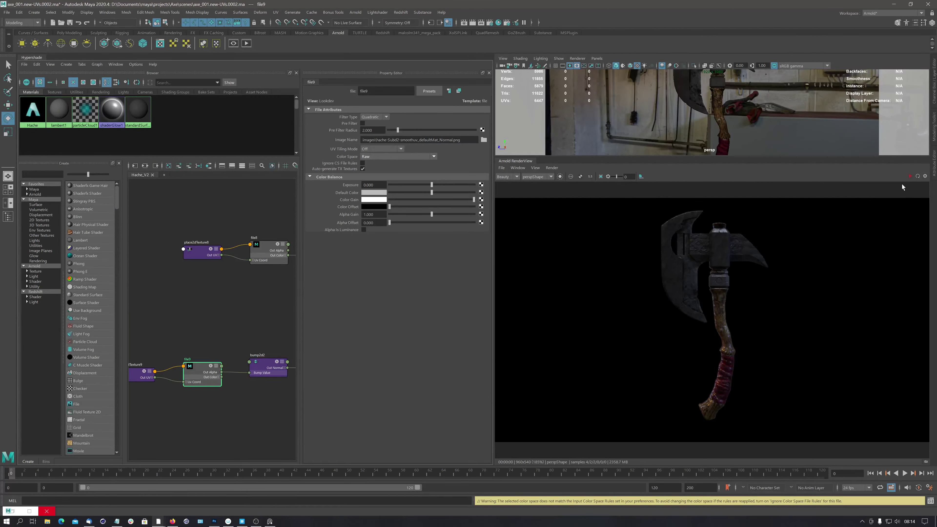
Enlarge the perspective viewport above the Arnold RenderView and orbit around the axe with the whole model in frame
{"action": "left_click_drag", "start_coordinate": [810, 157], "coordinate": [742, 226]}
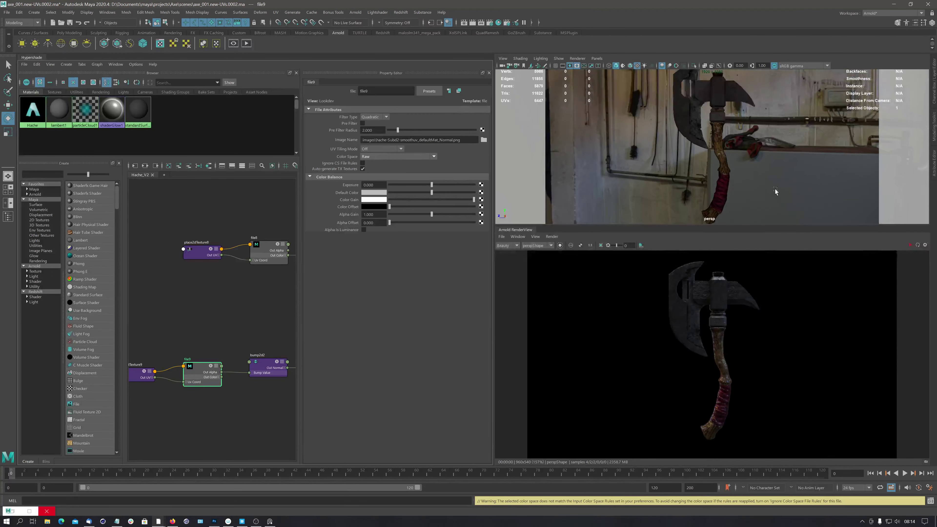
{"action": "mouse_move", "coordinate": [734, 161]}
{"action": "middle_mouse_down", "text": "alt"}
{"action": "mouse_move", "coordinate": [736, 171]}
{"action": "mouse_move", "coordinate": [736, 157]}
{"action": "middle_mouse_up", "text": "alt"}
{"action": "right_click_drag", "start_coordinate": [736, 157], "coordinate": [700, 161], "text": "alt"}
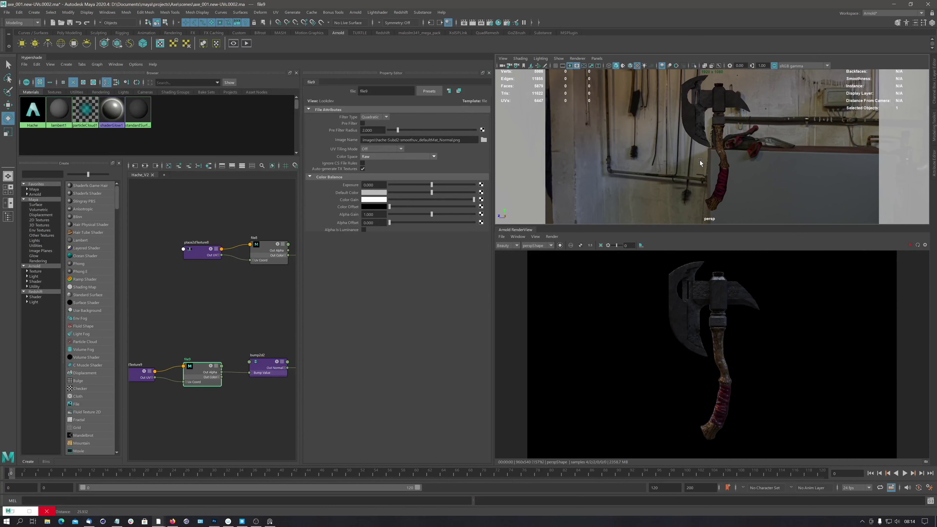
{"action": "left_click_drag", "start_coordinate": [716, 168], "coordinate": [759, 174], "text": "alt"}
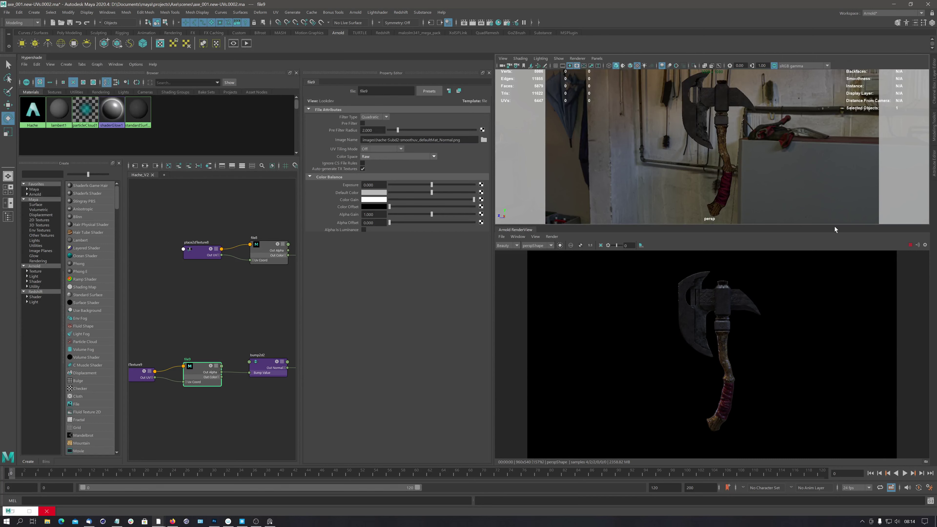
Stop the live Arnold render, frame the axe head closely in the perspective viewport, and restart the render from that view
{"action": "left_click", "coordinate": [911, 245]}
{"action": "right_click_drag", "start_coordinate": [748, 136], "coordinate": [817, 144], "text": "alt"}
{"action": "middle_click_drag", "start_coordinate": [753, 137], "coordinate": [715, 178], "text": "alt"}
{"action": "mouse_move", "coordinate": [715, 178]}
{"action": "left_mouse_down", "text": "alt"}
{"action": "mouse_move", "coordinate": [738, 183]}
{"action": "mouse_move", "coordinate": [726, 179]}
{"action": "left_mouse_up", "text": "alt"}
{"action": "right_click_drag", "start_coordinate": [727, 178], "coordinate": [746, 173], "text": "alt"}
{"action": "left_click_drag", "start_coordinate": [746, 173], "coordinate": [749, 192], "text": "alt"}
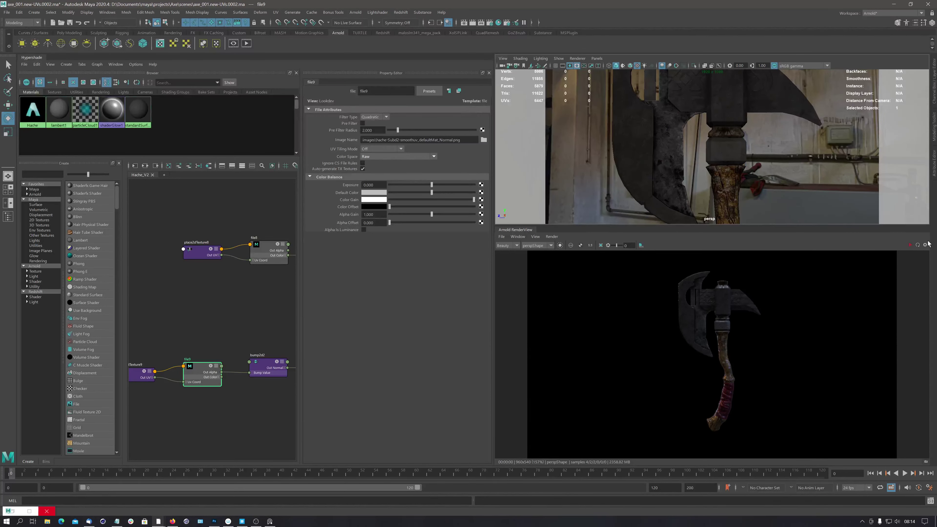
{"action": "left_click", "coordinate": [910, 246]}
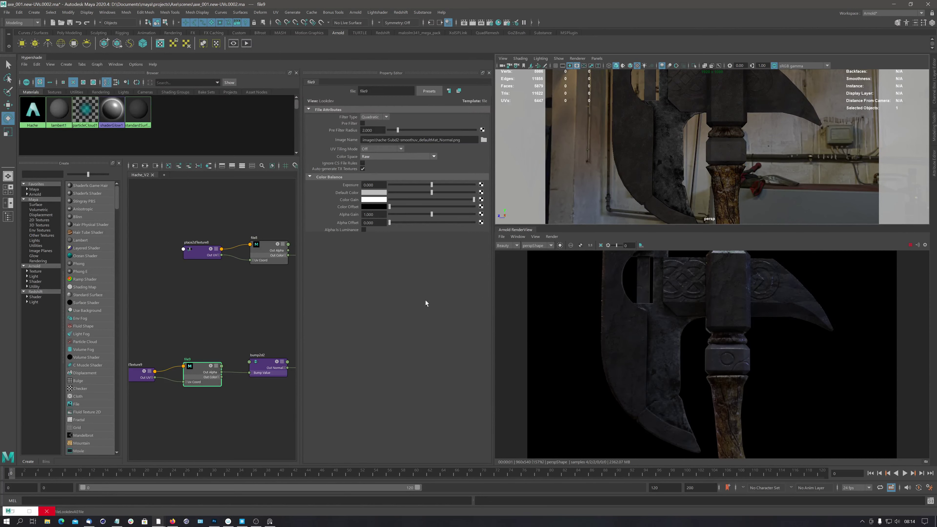
Map a new File texture to the displacement material input of the Hache material's shading group
{"action": "middle_click_drag", "start_coordinate": [226, 312], "coordinate": [151, 318], "text": "alt"}
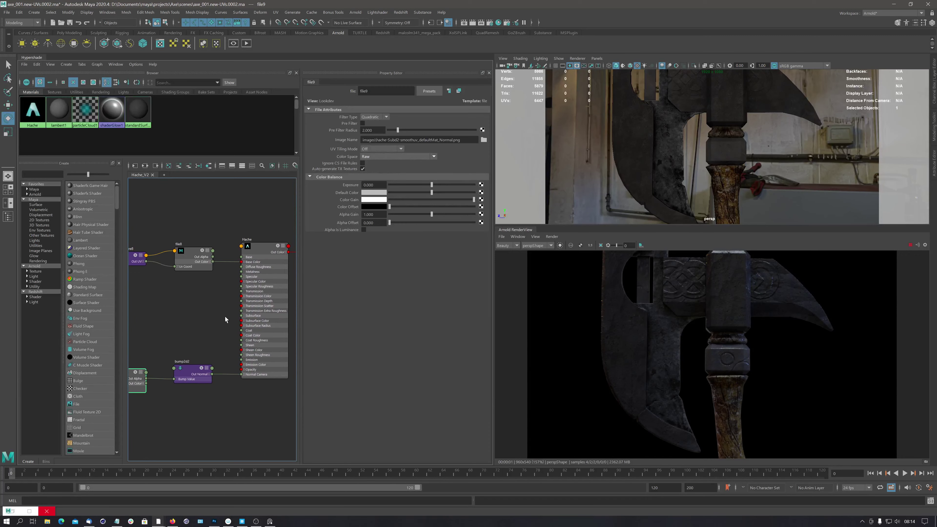
{"action": "mouse_move", "coordinate": [225, 316]}
{"action": "middle_mouse_down", "text": "alt"}
{"action": "mouse_move", "coordinate": [234, 284]}
{"action": "mouse_move", "coordinate": [217, 291]}
{"action": "mouse_move", "coordinate": [226, 313]}
{"action": "mouse_move", "coordinate": [209, 324]}
{"action": "mouse_move", "coordinate": [212, 306]}
{"action": "middle_mouse_up", "text": "alt"}
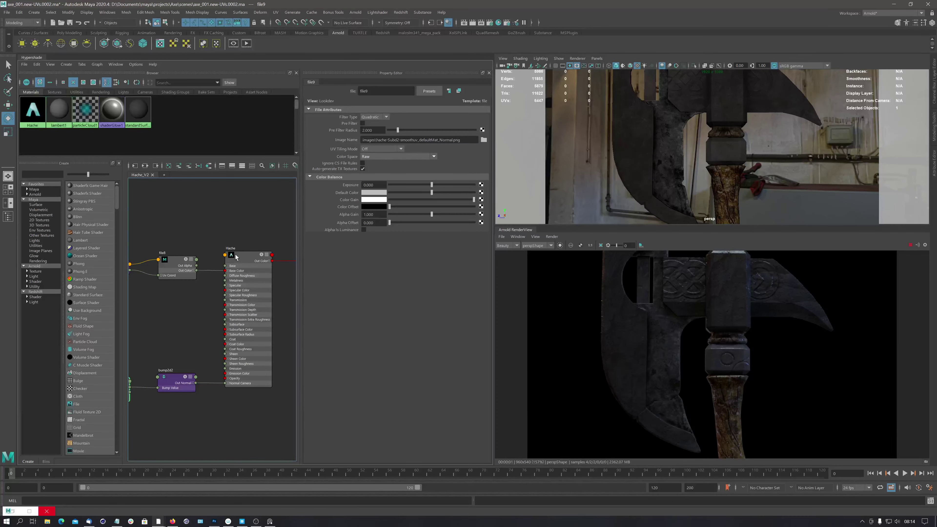
{"action": "middle_click_drag", "start_coordinate": [280, 336], "coordinate": [212, 324], "text": "alt"}
{"action": "left_click", "coordinate": [255, 247]}
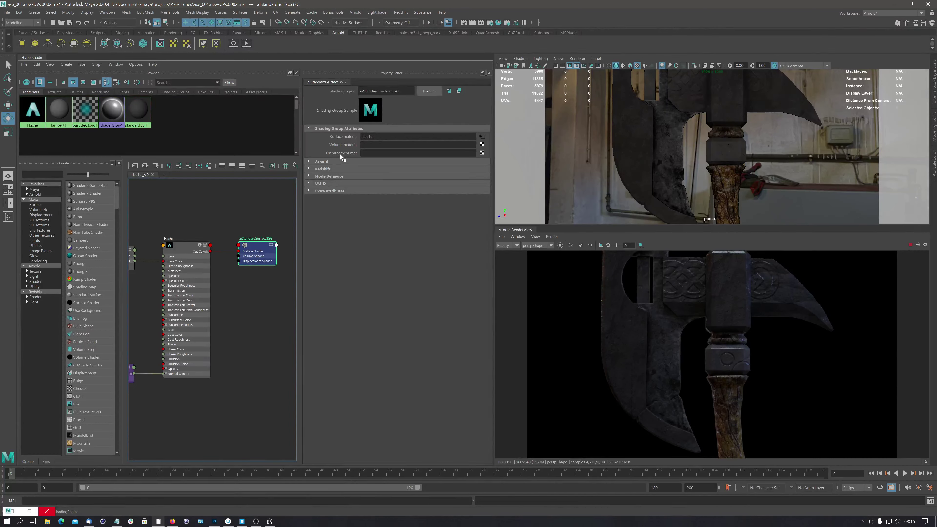
{"action": "left_click", "coordinate": [482, 152]}
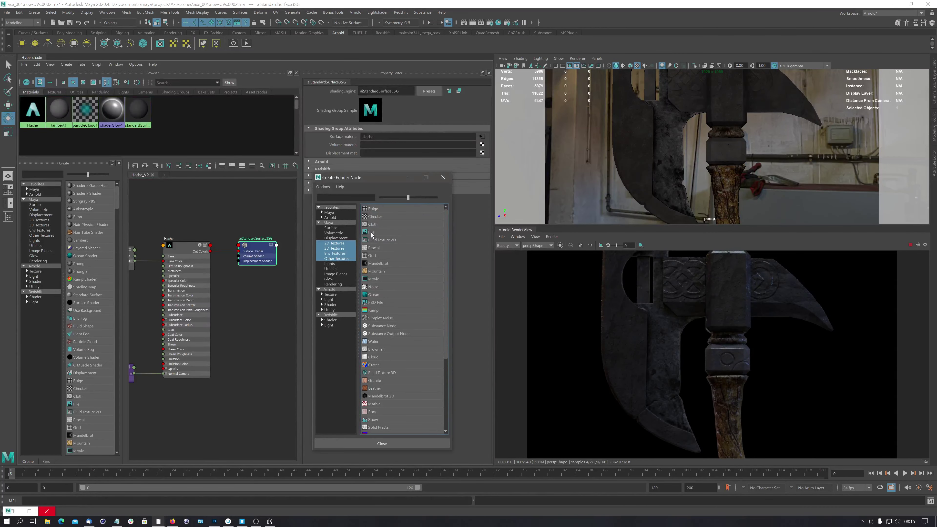
{"action": "left_click", "coordinate": [371, 232]}
Load New-hache_DMMerged_Manche-DM40961001.exr from the project's images folder into the displacement file node
{"action": "mouse_move", "coordinate": [235, 381]}
{"action": "middle_mouse_down", "text": "alt"}
{"action": "mouse_move", "coordinate": [167, 359]}
{"action": "mouse_move", "coordinate": [183, 355]}
{"action": "middle_mouse_up", "text": "alt"}
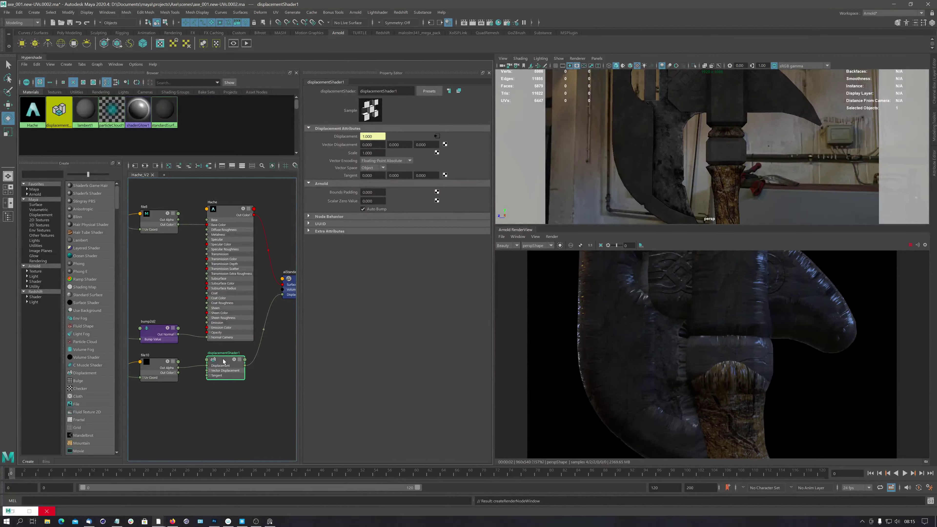
{"action": "left_click", "coordinate": [168, 367]}
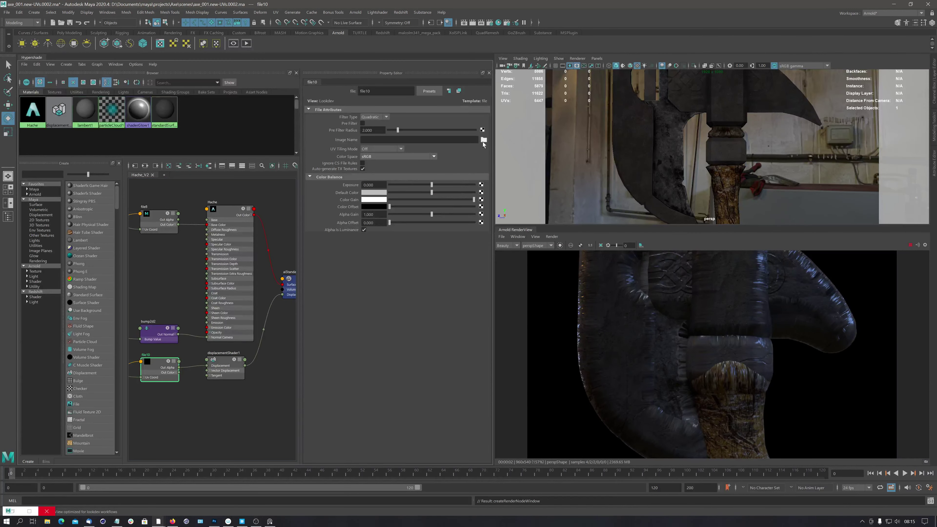
{"action": "left_click", "coordinate": [483, 140]}
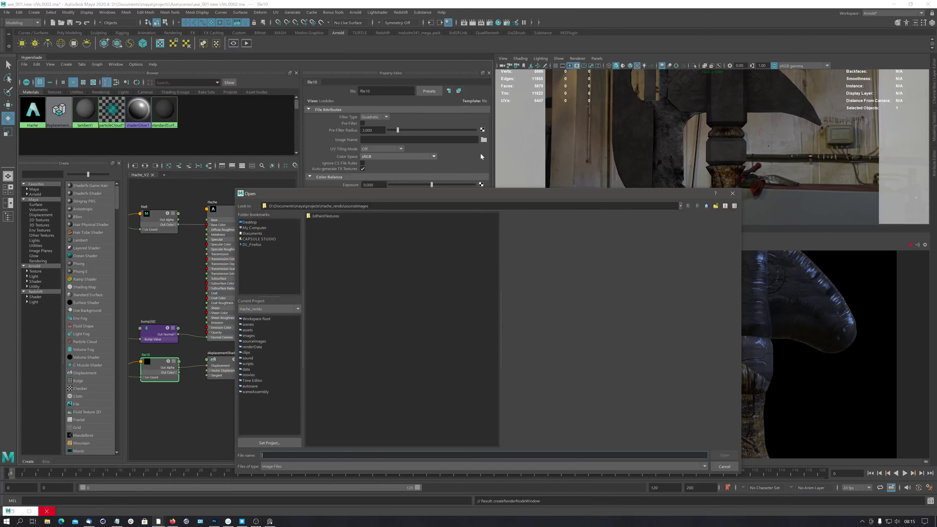
{"action": "left_click", "coordinate": [248, 335]}
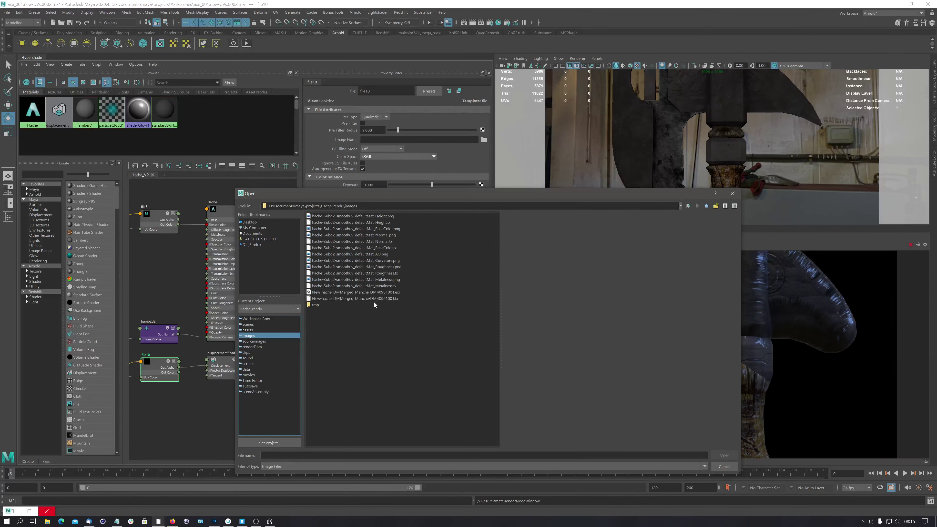
{"action": "left_click", "coordinate": [366, 291]}
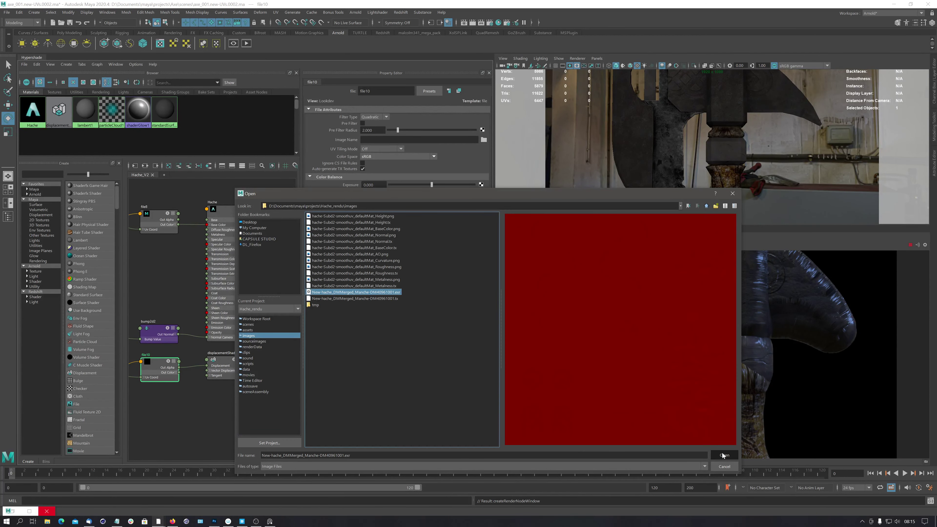
{"action": "left_click", "coordinate": [724, 454]}
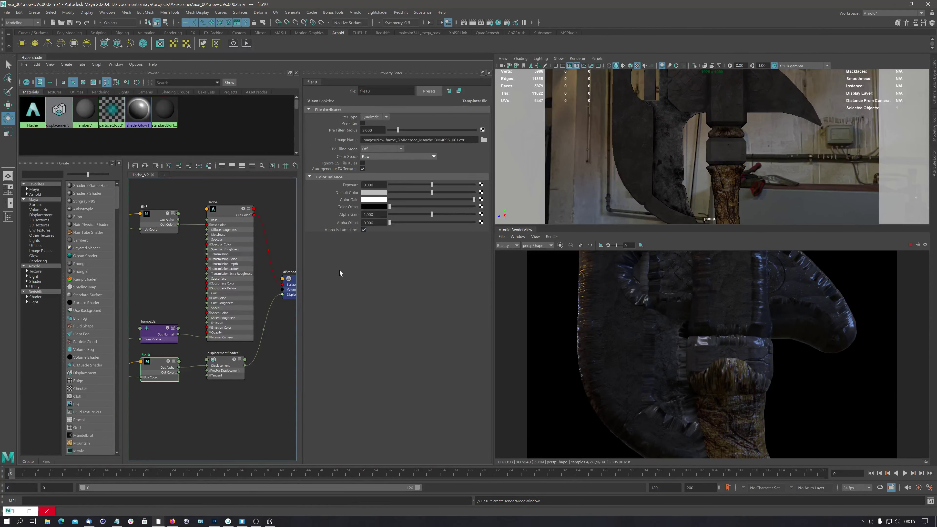
Set the displacement shader's Arnold Scalar Zero Value to 0.5
{"action": "left_click", "coordinate": [227, 365]}
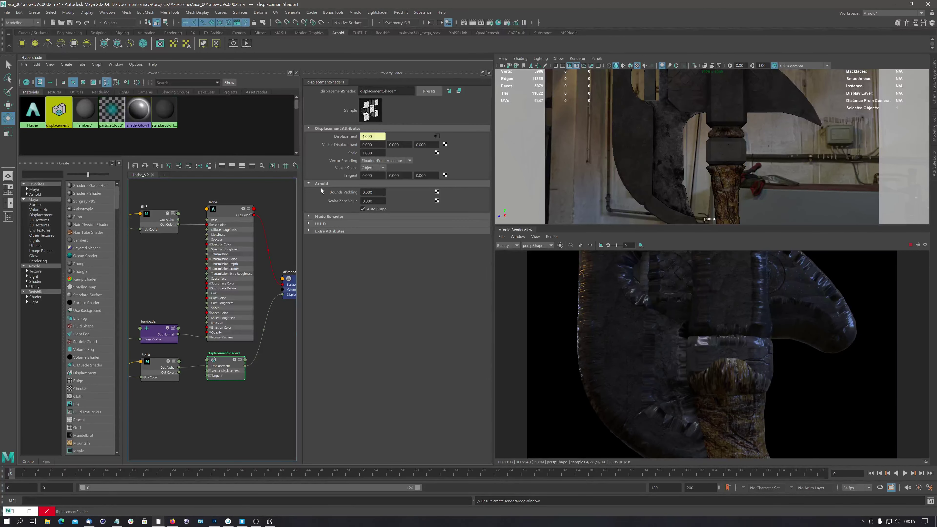
{"action": "left_click", "coordinate": [309, 183]}
{"action": "left_click", "coordinate": [309, 183]}
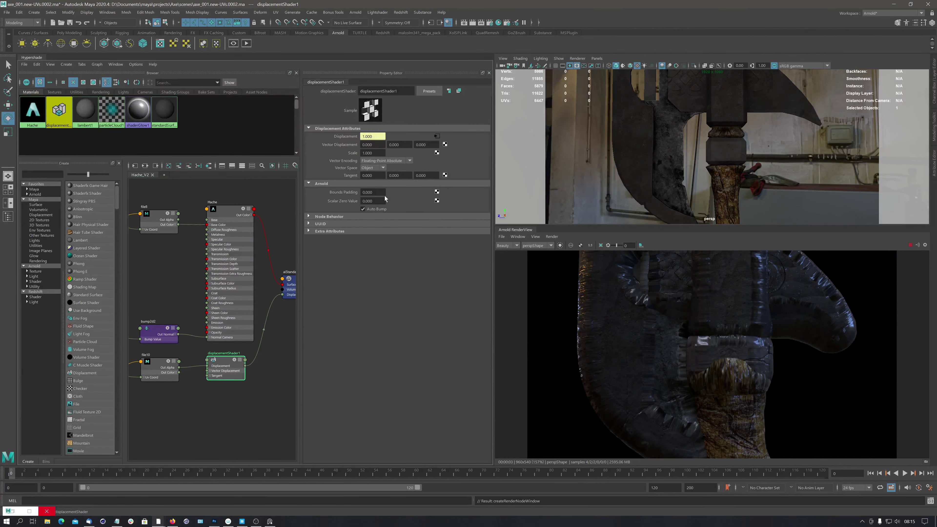
{"action": "left_click_drag", "start_coordinate": [374, 201], "coordinate": [362, 201]}
{"action": "type", "text": "0.5"}
{"action": "key", "text": "Return"}
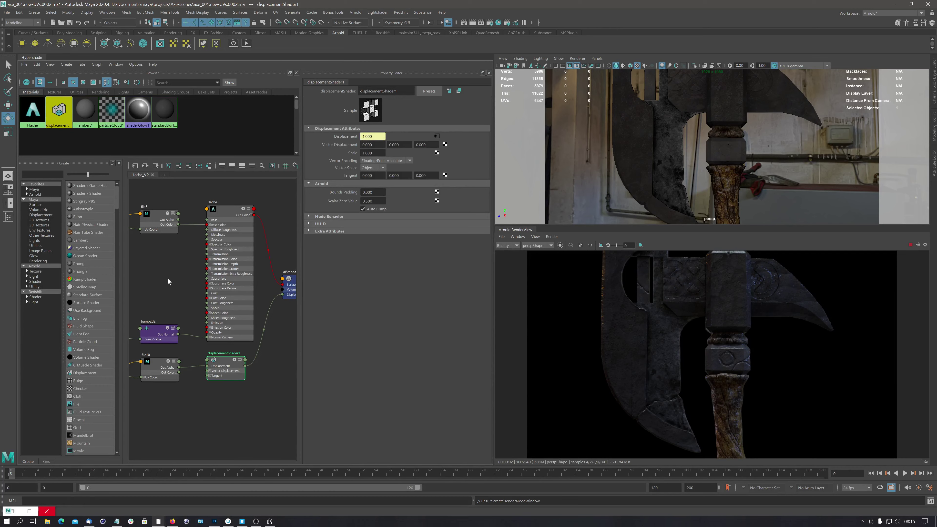
Map a new File texture to the Hache material's specular Roughness and place its nodes just below the base color texture nodes
{"action": "scroll", "coordinate": [163, 274], "scroll_direction": "down", "scroll_amount": 2}
{"action": "middle_click_drag", "start_coordinate": [162, 267], "coordinate": [214, 266], "text": "alt"}
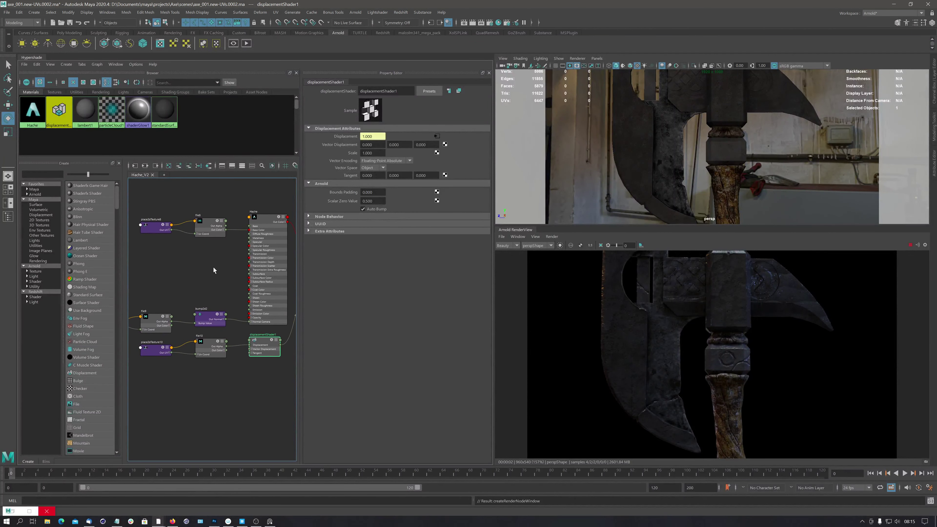
{"action": "scroll", "coordinate": [214, 270], "scroll_direction": "up", "scroll_amount": 3}
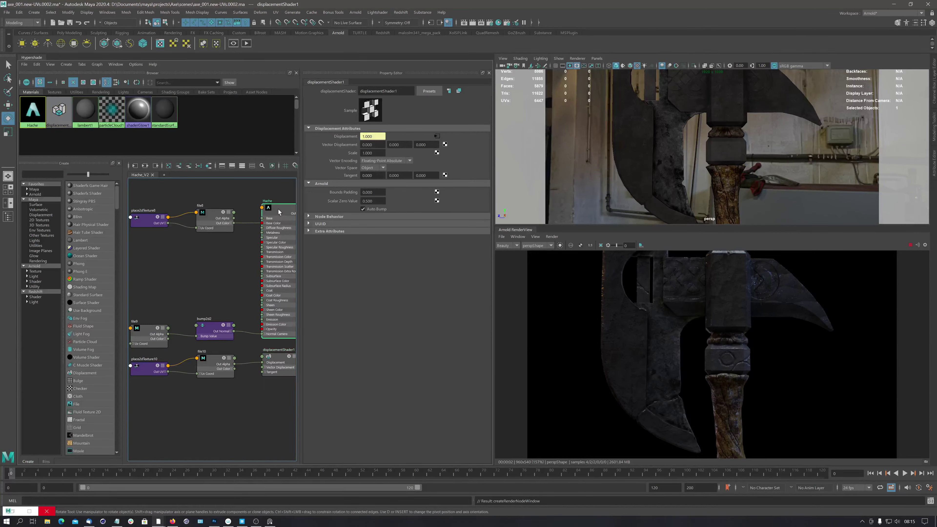
{"action": "left_click", "coordinate": [274, 235]}
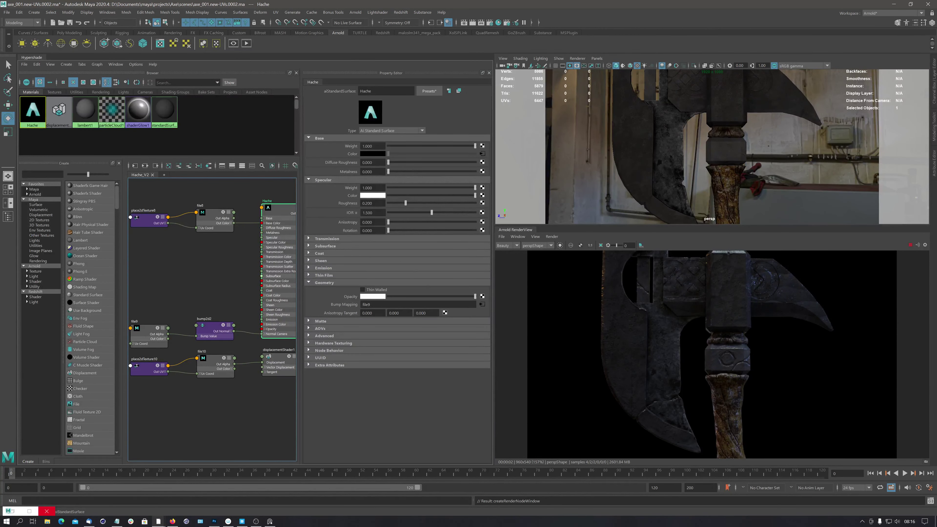
{"action": "left_click", "coordinate": [482, 203]}
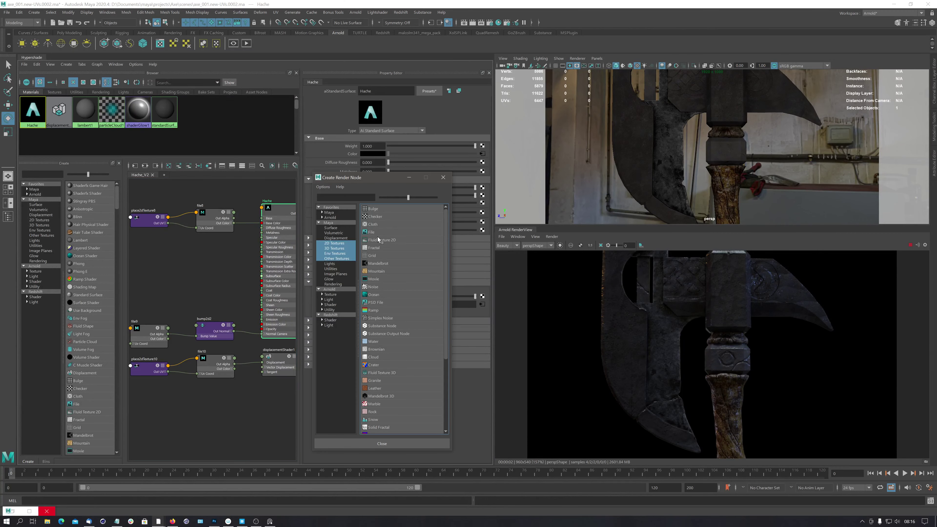
{"action": "left_click", "coordinate": [371, 231]}
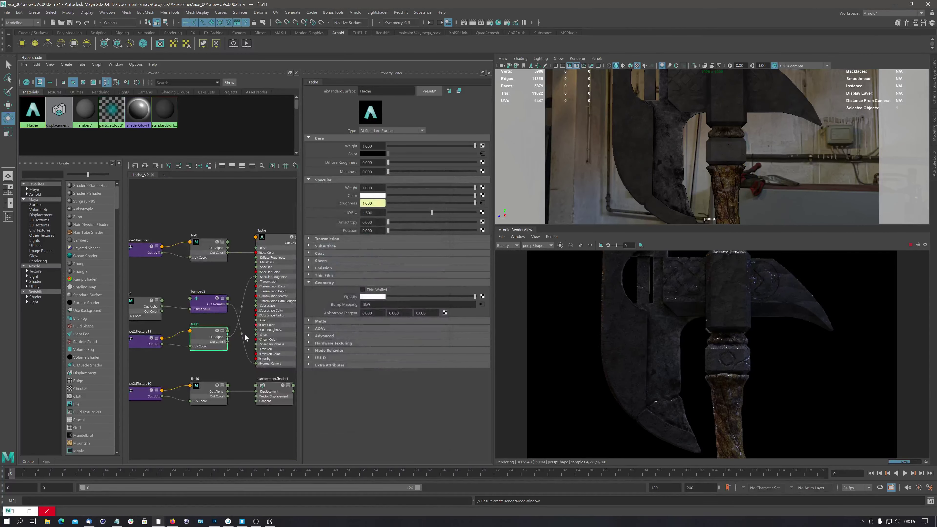
{"action": "left_click_drag", "start_coordinate": [206, 333], "coordinate": [211, 277]}
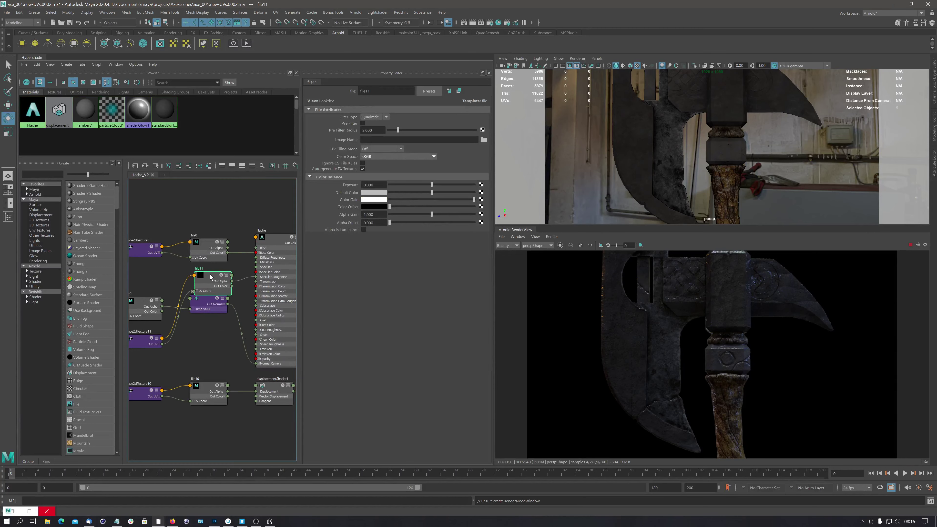
{"action": "left_click_drag", "start_coordinate": [138, 342], "coordinate": [205, 272]}
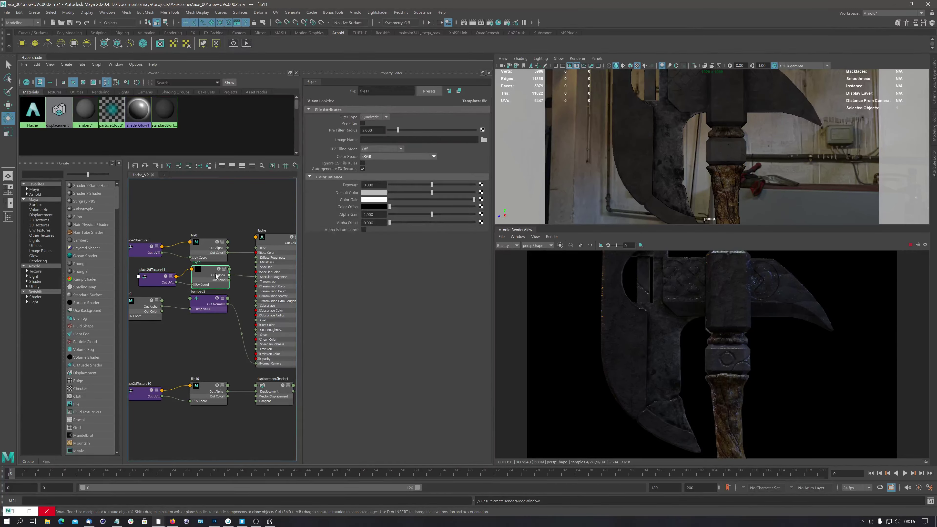
Load the hache defaultMat_Roughness.png map from the project's images folder into the new roughness file node
{"action": "left_click", "coordinate": [484, 140]}
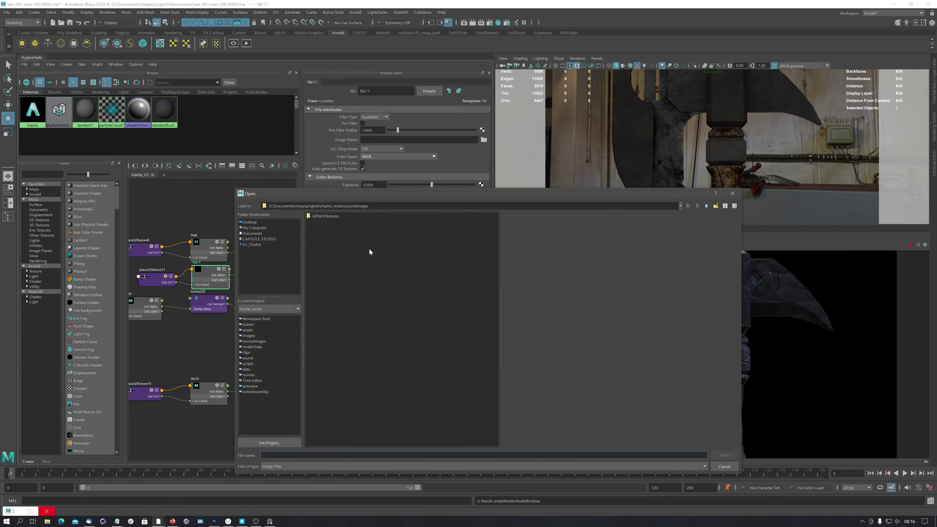
{"action": "left_click", "coordinate": [248, 335]}
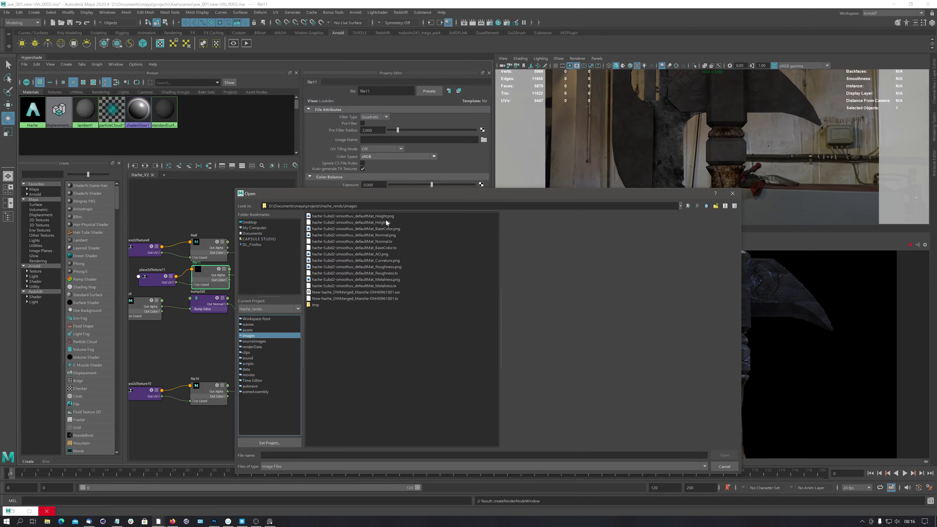
{"action": "left_click", "coordinate": [385, 265]}
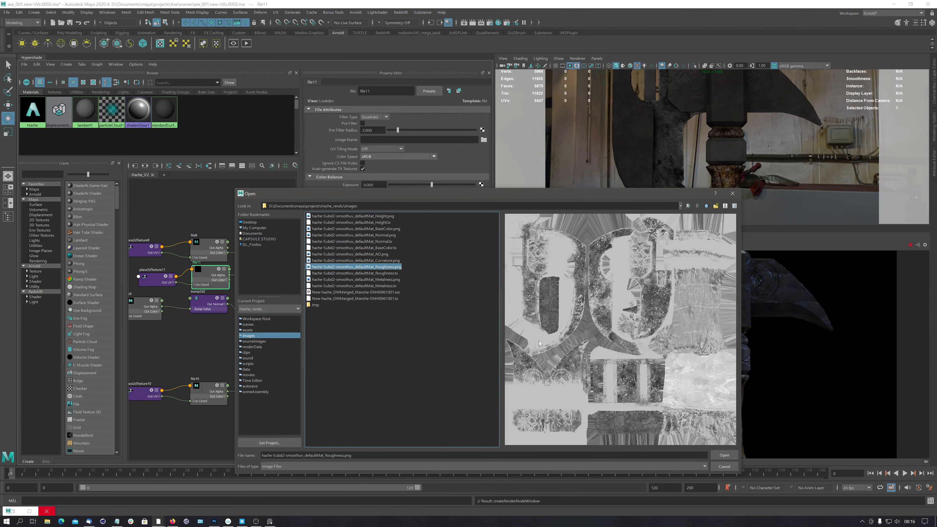
{"action": "left_click", "coordinate": [723, 455]}
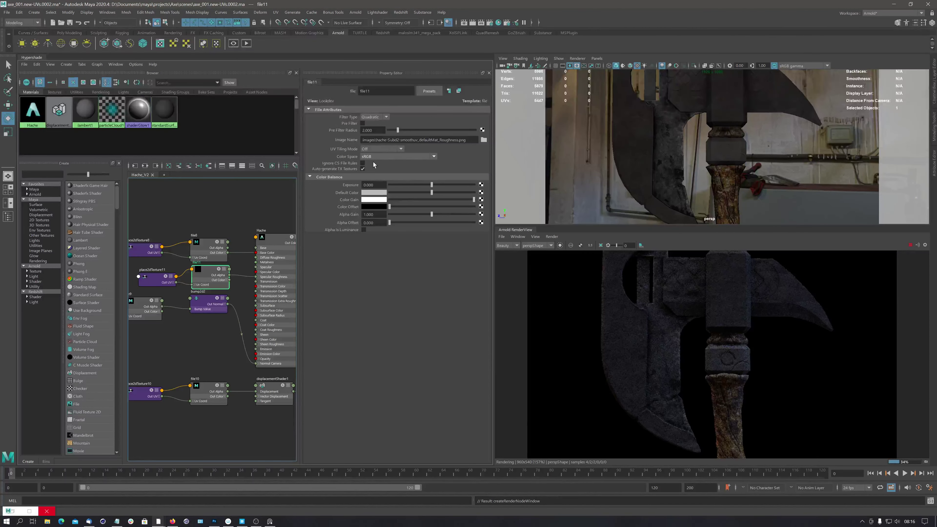
Set the roughness map's color space to Raw and turn on Alpha Is Luminance
{"action": "left_click", "coordinate": [380, 156]}
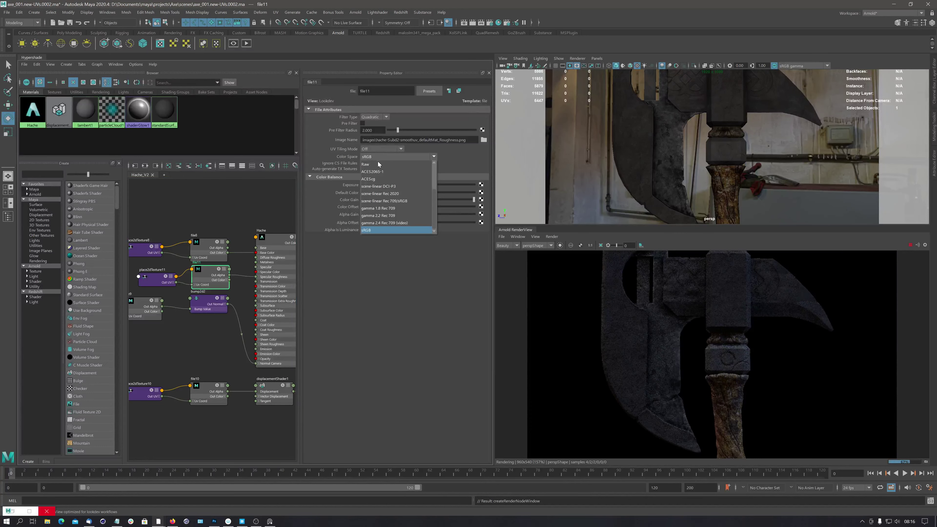
{"action": "left_click", "coordinate": [378, 164]}
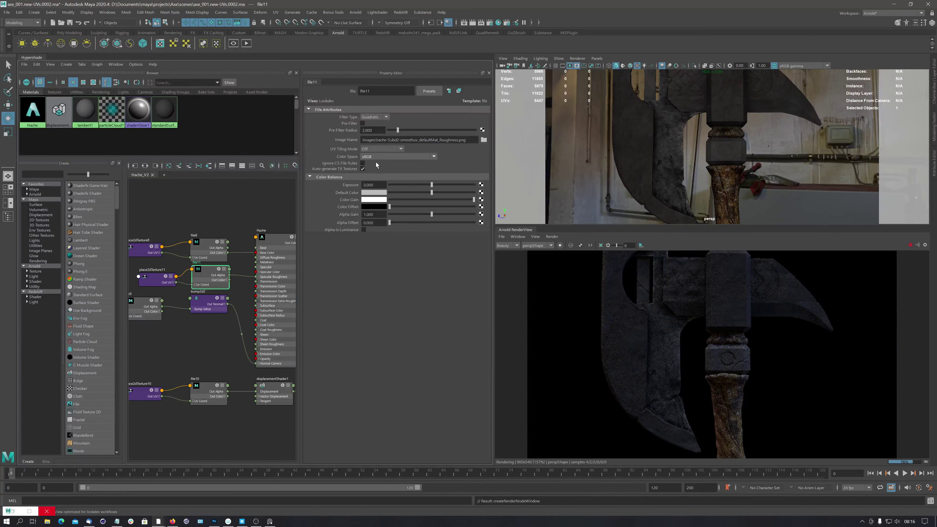
{"action": "left_click", "coordinate": [363, 229]}
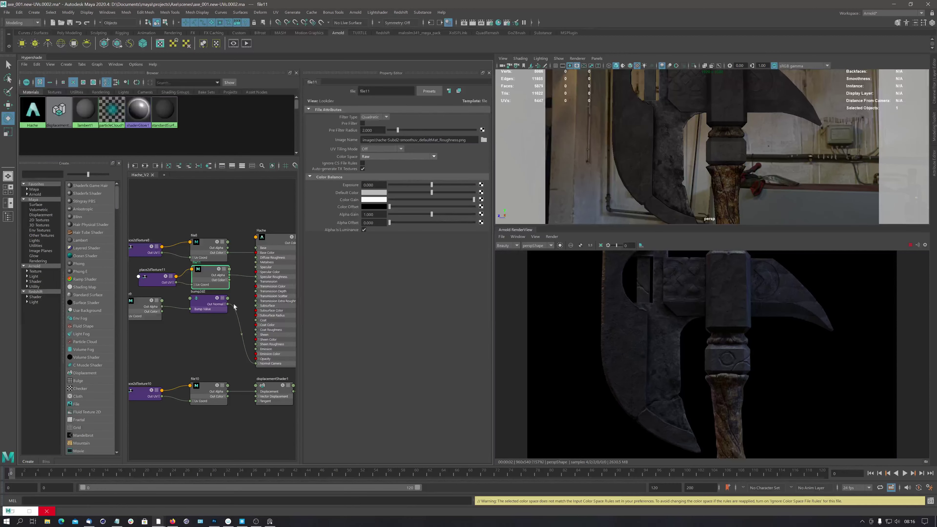
Move the normal map and bump nodes down near the displacement nodes, and shift the roughness nodes down to clear space below base color
{"action": "left_click_drag", "start_coordinate": [218, 343], "coordinate": [142, 310]}
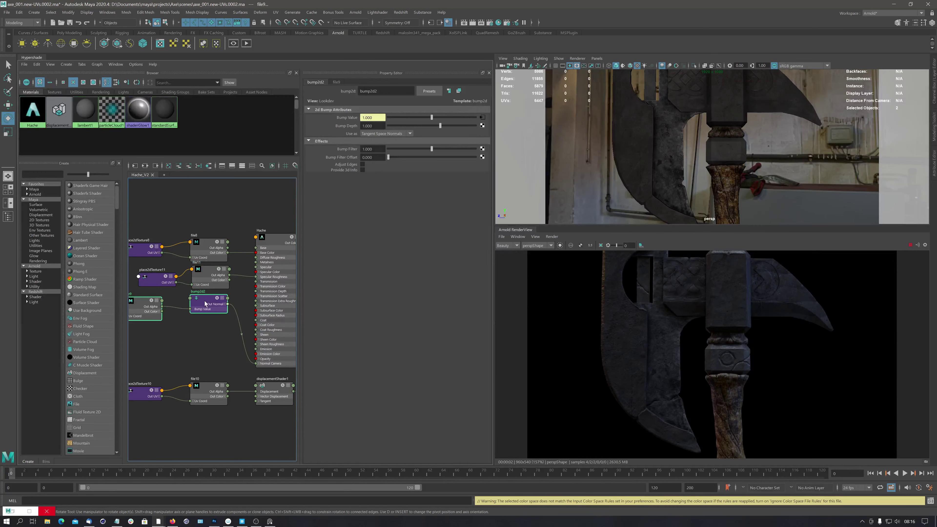
{"action": "left_click_drag", "start_coordinate": [205, 299], "coordinate": [198, 354]}
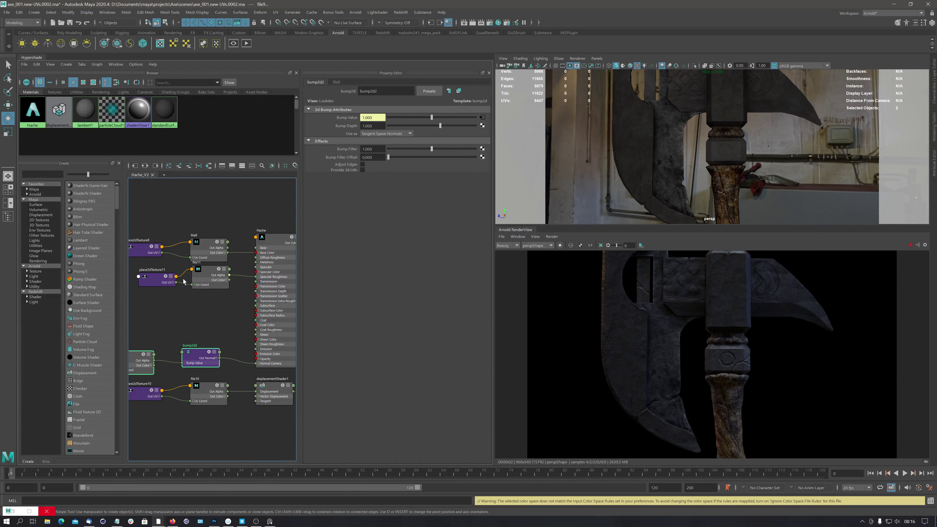
{"action": "left_click_drag", "start_coordinate": [166, 277], "coordinate": [182, 277]}
{"action": "left_click", "coordinate": [209, 309]}
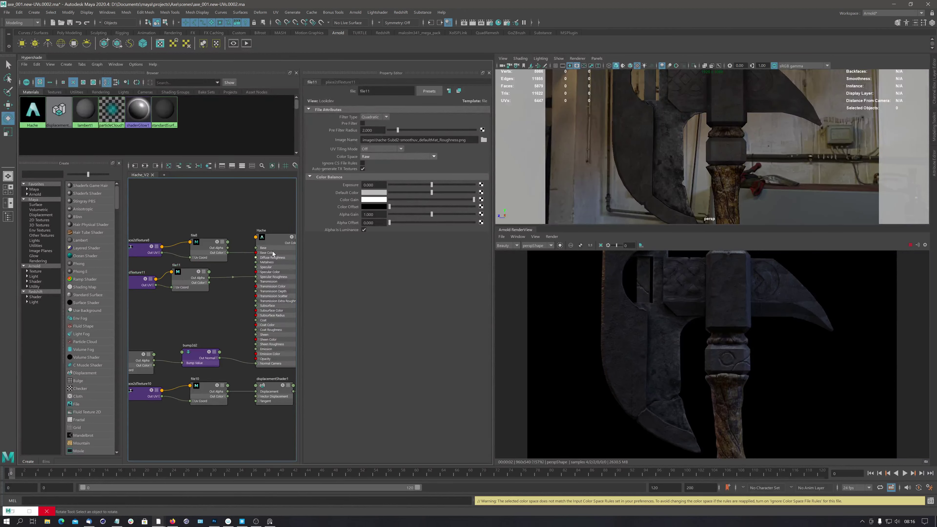
{"action": "left_click", "coordinate": [272, 237]}
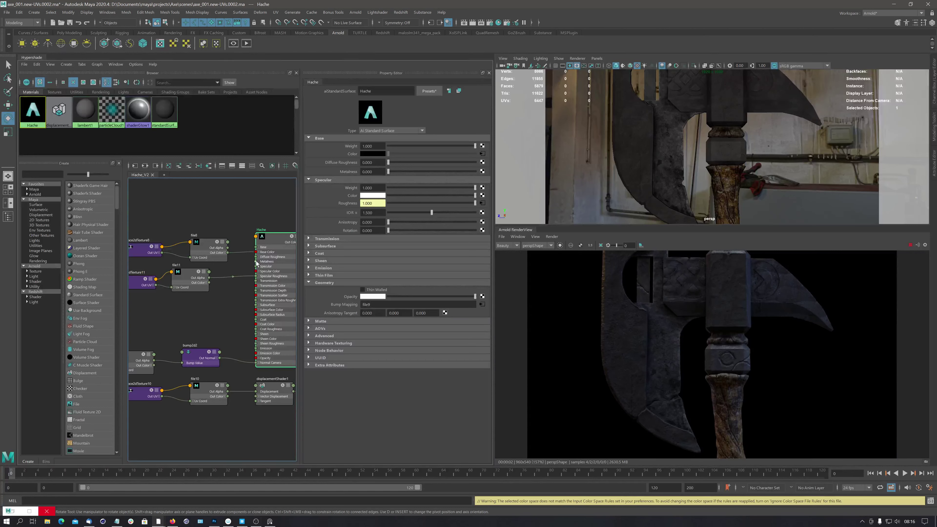
{"action": "left_click_drag", "start_coordinate": [129, 286], "coordinate": [129, 286]}
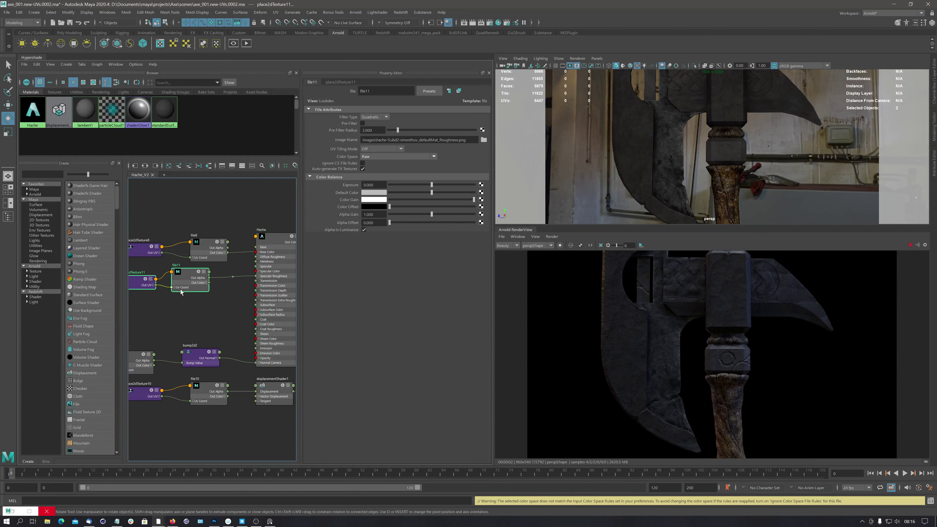
{"action": "left_click_drag", "start_coordinate": [194, 275], "coordinate": [192, 309]}
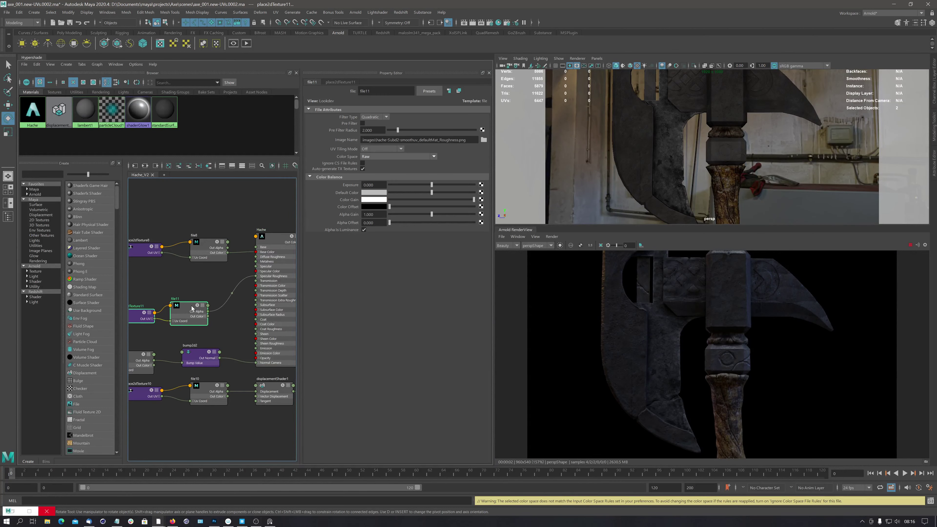
{"action": "left_click", "coordinate": [256, 236]}
{"action": "left_click", "coordinate": [270, 240]}
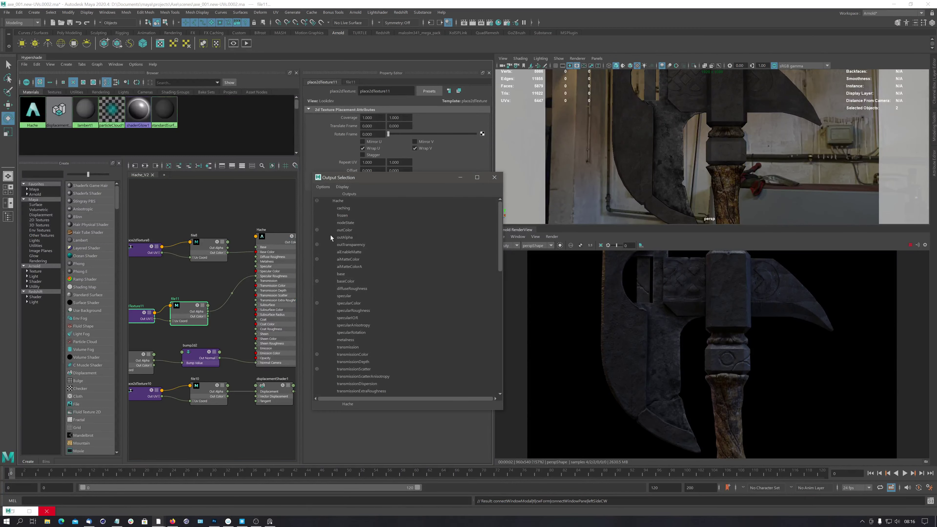
{"action": "left_click_drag", "start_coordinate": [500, 262], "coordinate": [494, 296]}
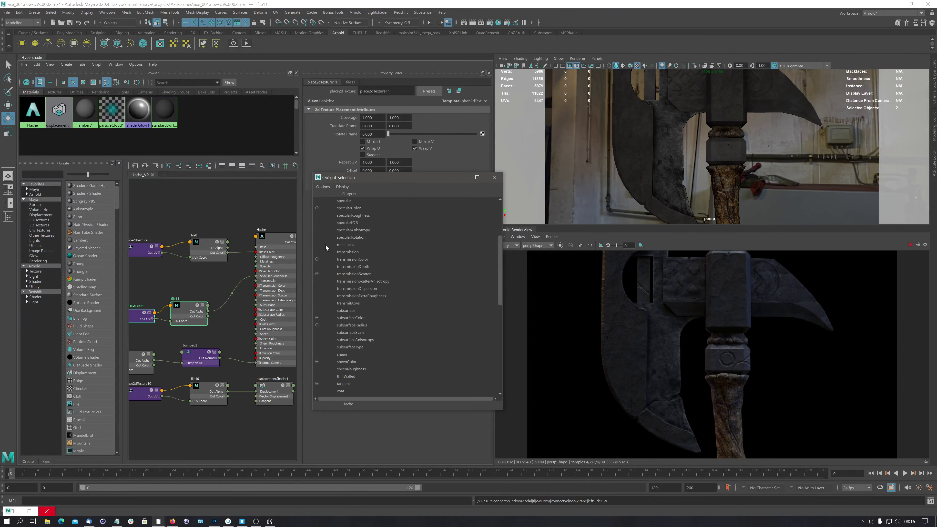
{"action": "left_click", "coordinate": [495, 177]}
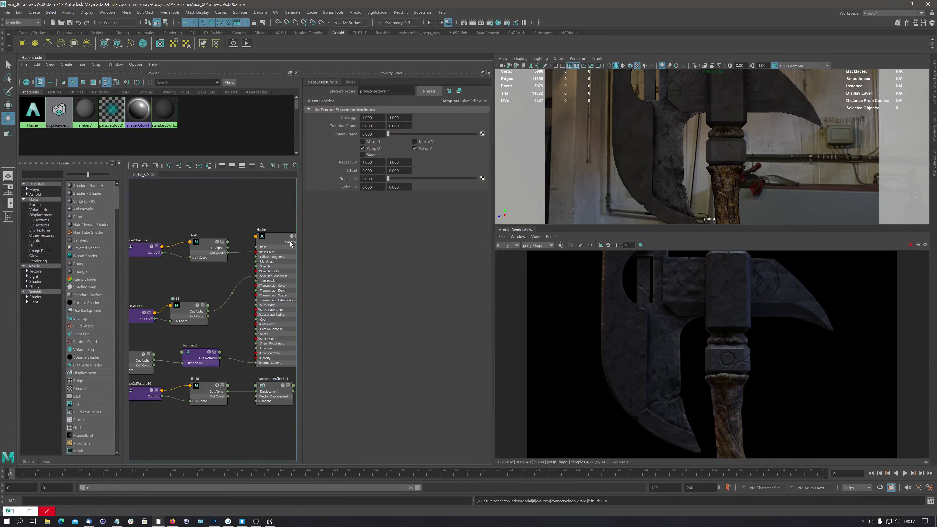
Map a new File texture to the Hache material's base Metalness
{"action": "left_click_drag", "start_coordinate": [273, 239], "coordinate": [265, 241]}
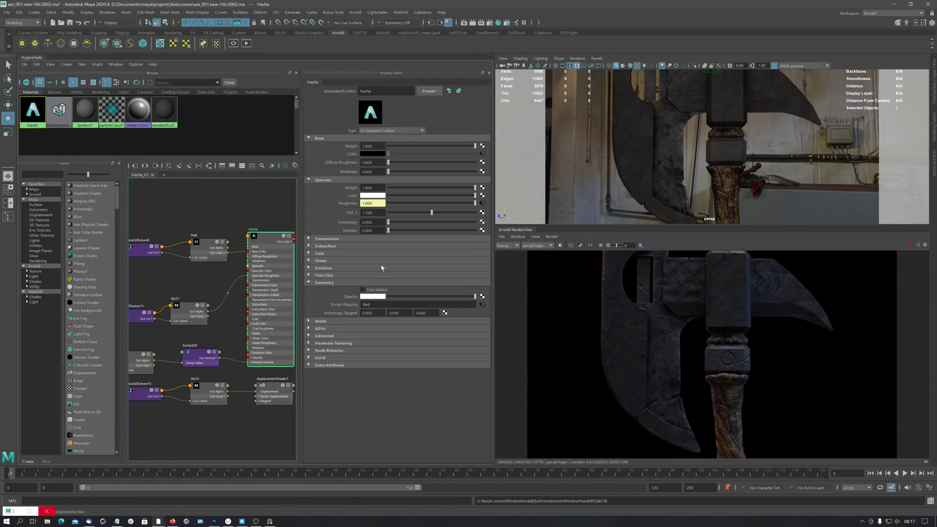
{"action": "left_click", "coordinate": [482, 171]}
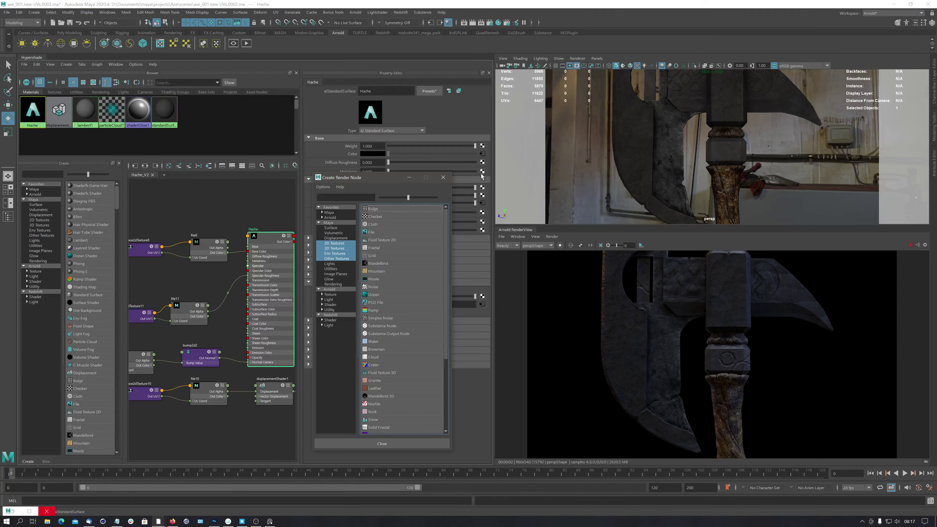
{"action": "left_click", "coordinate": [379, 246]}
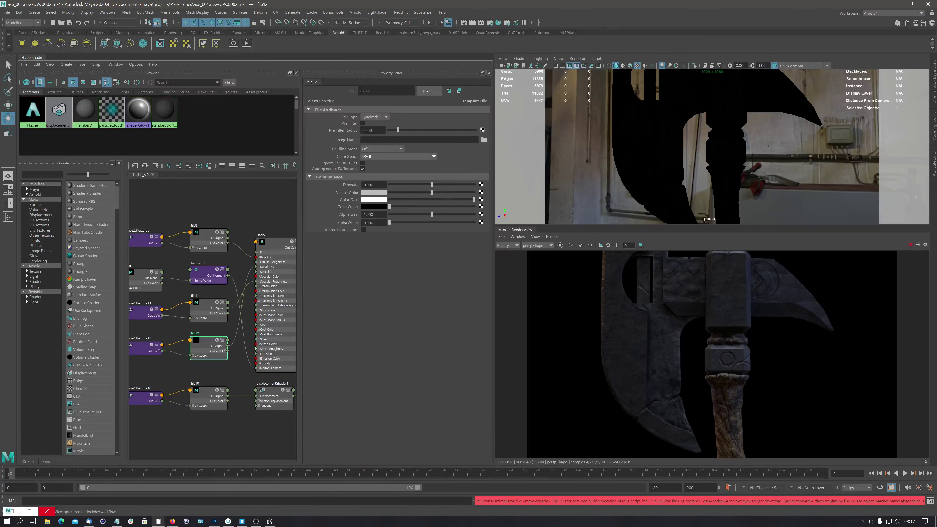
Load the hache defaultMat_Metalness.png map from the project's images folder into the new metalness file node
{"action": "left_click", "coordinate": [484, 140]}
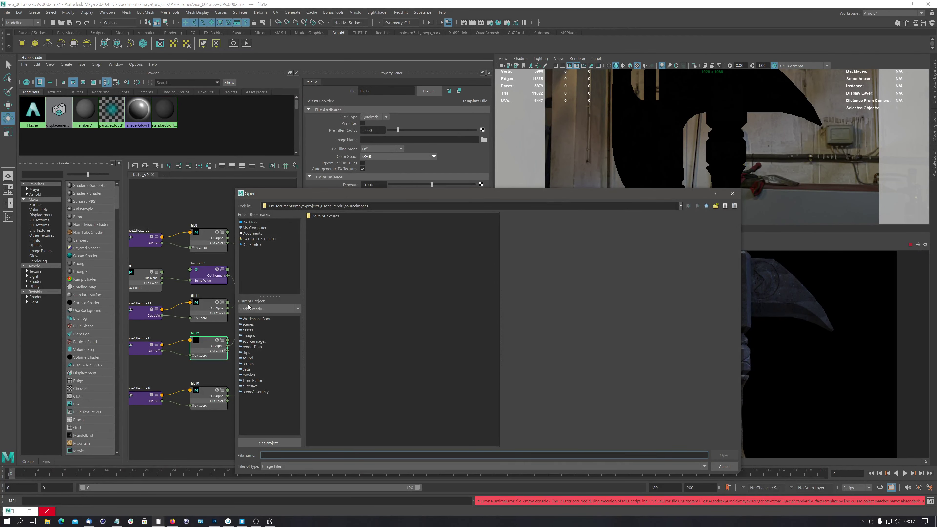
{"action": "left_click", "coordinate": [248, 336]}
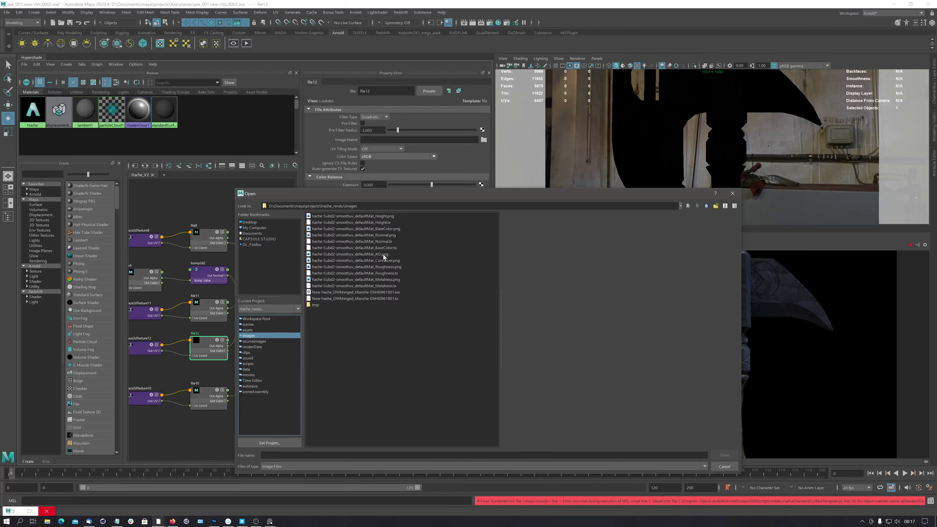
{"action": "left_click", "coordinate": [383, 280]}
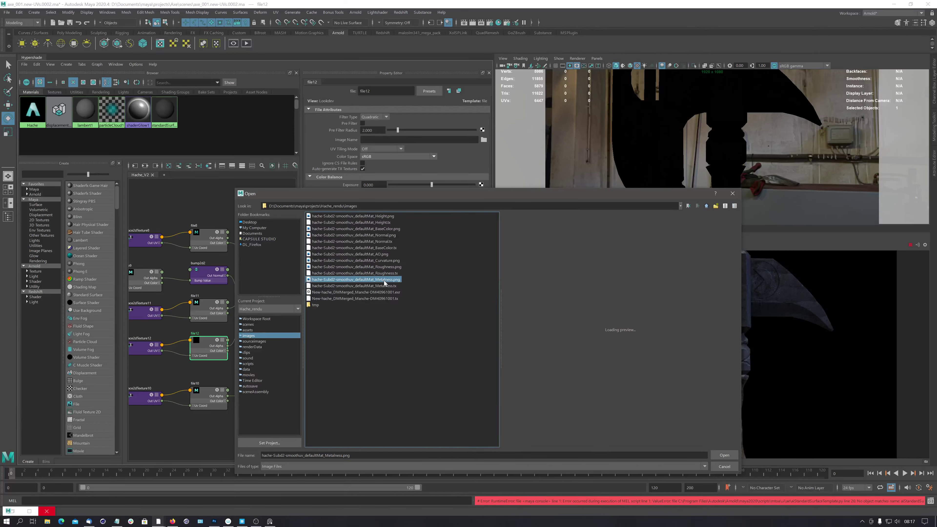
{"action": "left_click", "coordinate": [723, 455]}
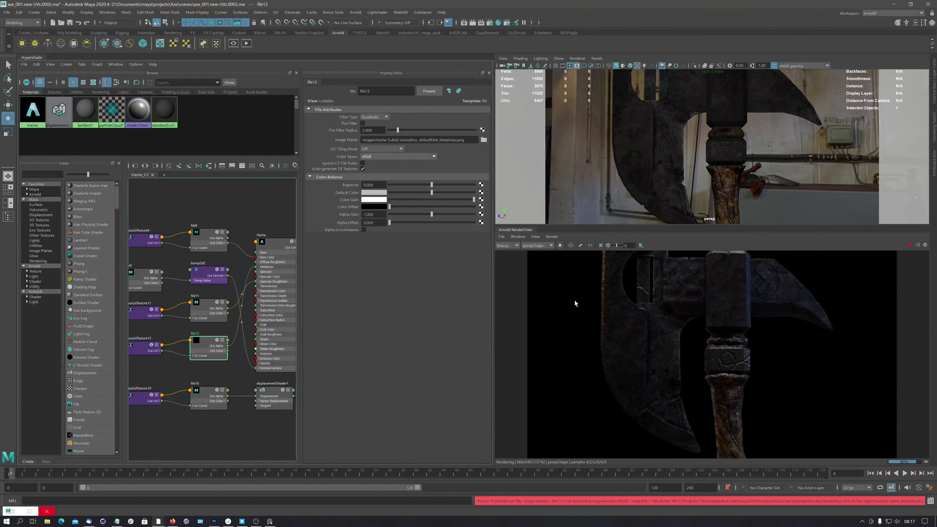
Set the metalness map's color space to Raw and turn on Alpha Is Luminance
{"action": "left_click", "coordinate": [377, 156]}
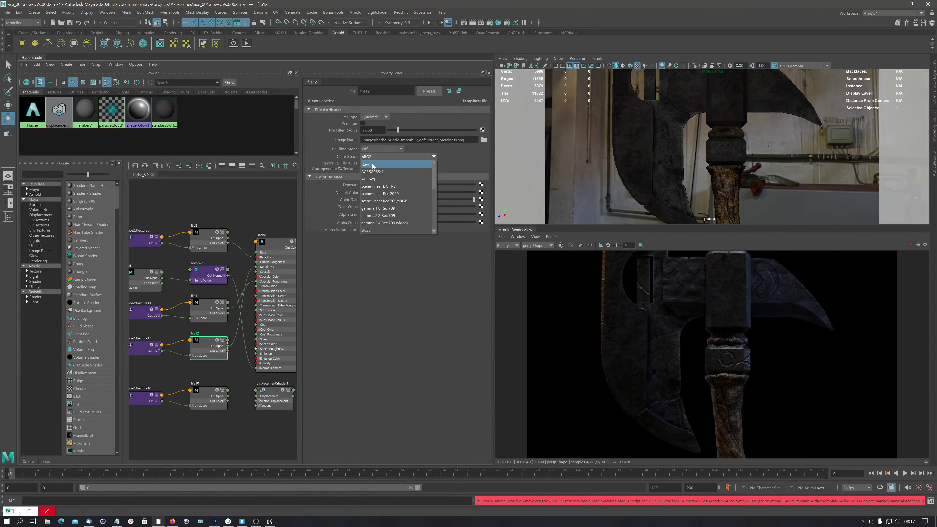
{"action": "left_click", "coordinate": [366, 226]}
{"action": "left_click", "coordinate": [364, 230]}
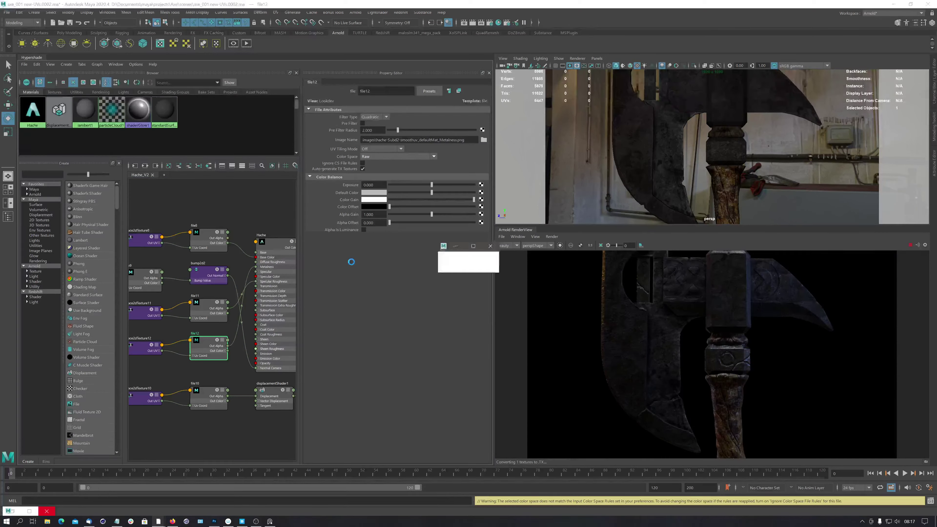
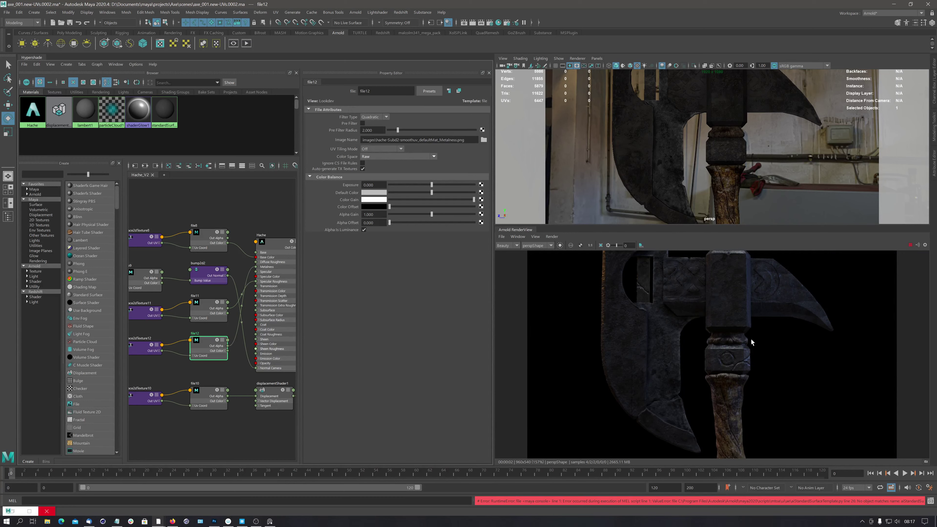
Examine the whole axe's blade, handle and grip from several angles in the Arnold render, with the render view enlarged
{"action": "scroll", "coordinate": [660, 157], "scroll_direction": "down", "scroll_amount": 5}
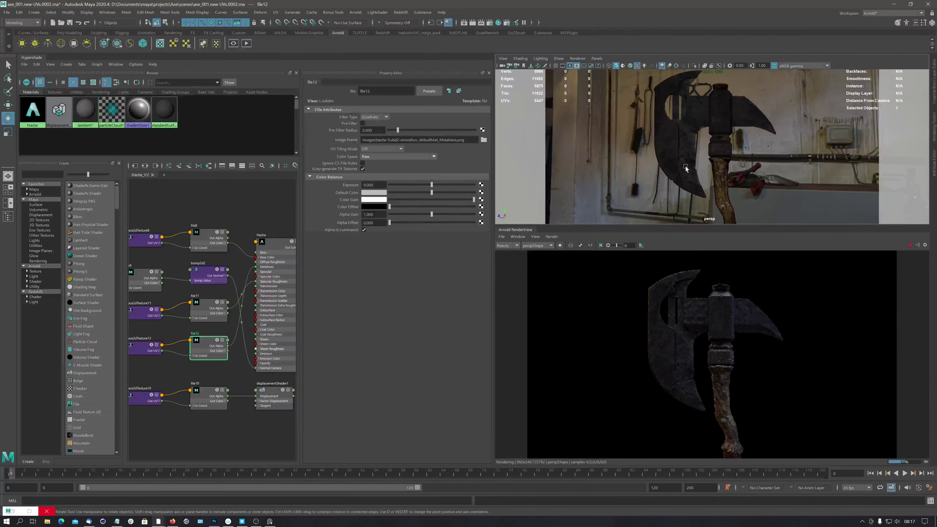
{"action": "middle_click_drag", "start_coordinate": [710, 170], "coordinate": [705, 145], "text": "alt"}
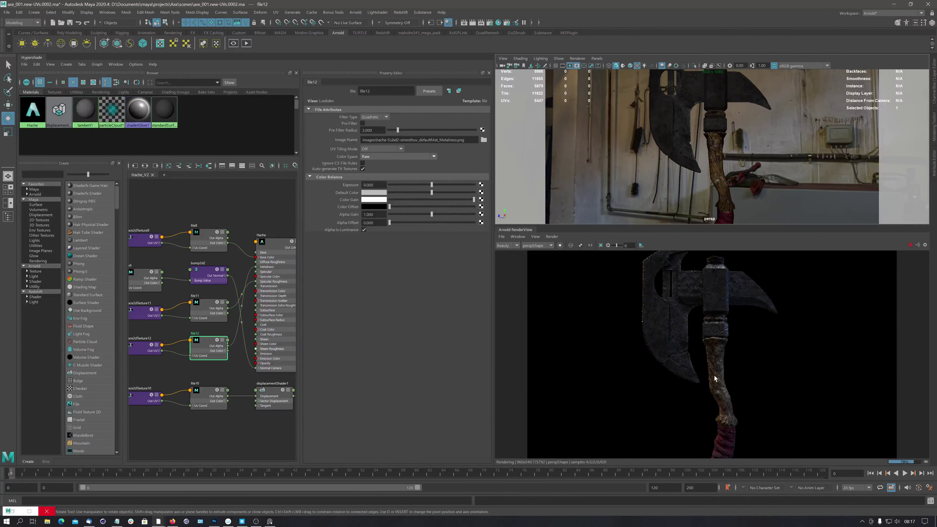
{"action": "left_click_drag", "start_coordinate": [719, 157], "coordinate": [722, 169], "text": "alt"}
{"action": "mouse_move", "coordinate": [728, 165]}
{"action": "right_mouse_down", "text": "alt"}
{"action": "mouse_move", "coordinate": [684, 168]}
{"action": "mouse_move", "coordinate": [713, 165]}
{"action": "right_mouse_up", "text": "alt"}
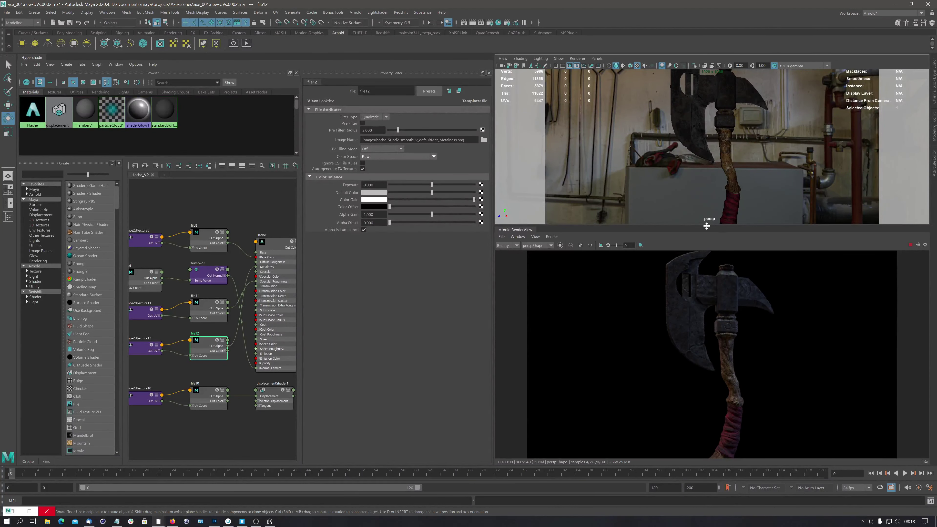
{"action": "left_click_drag", "start_coordinate": [708, 225], "coordinate": [702, 292]}
{"action": "mouse_move", "coordinate": [734, 224]}
{"action": "right_mouse_down", "text": "alt"}
{"action": "mouse_move", "coordinate": [707, 212]}
{"action": "mouse_move", "coordinate": [738, 216]}
{"action": "right_mouse_up", "text": "alt"}
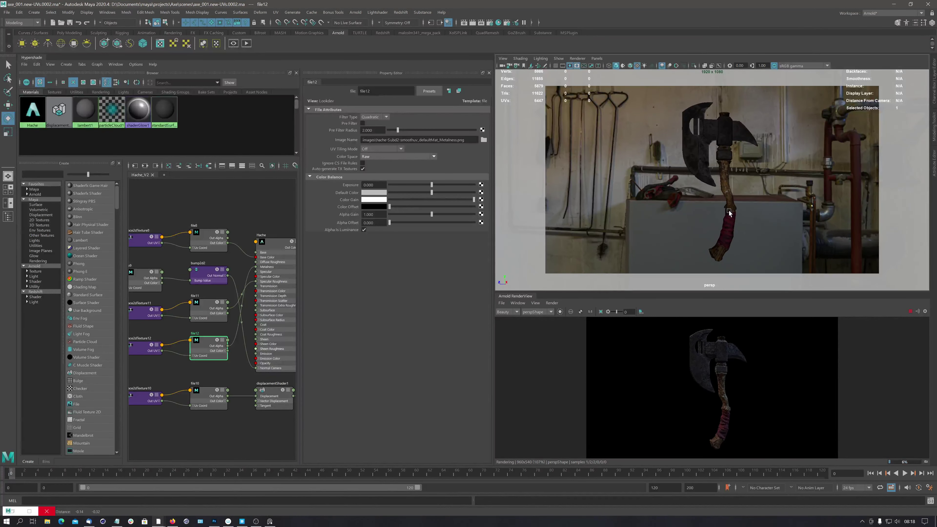
{"action": "left_click_drag", "start_coordinate": [732, 214], "coordinate": [722, 213], "text": "alt"}
{"action": "right_click_drag", "start_coordinate": [723, 214], "coordinate": [731, 214], "text": "alt"}
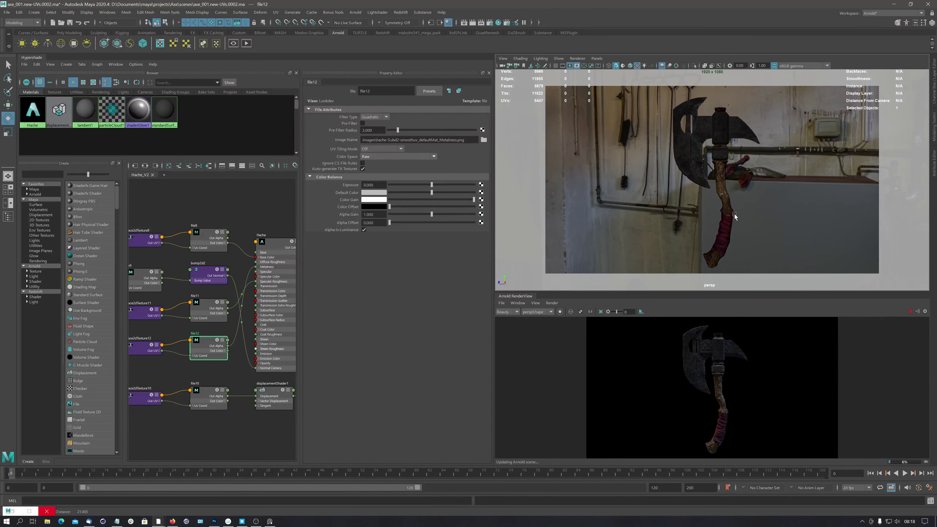
{"action": "middle_click_drag", "start_coordinate": [732, 212], "coordinate": [733, 211], "text": "alt"}
{"action": "right_click_drag", "start_coordinate": [734, 210], "coordinate": [731, 210], "text": "alt"}
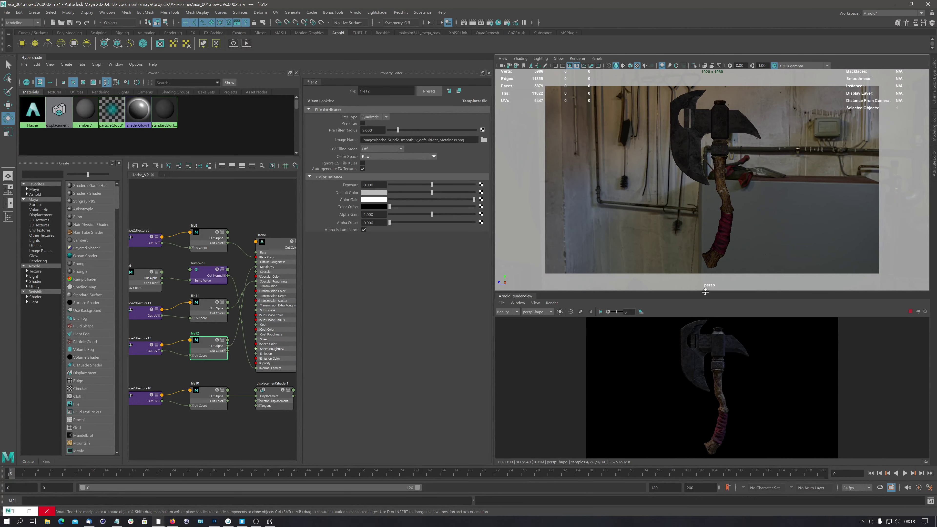
{"action": "left_click_drag", "start_coordinate": [705, 293], "coordinate": [703, 148]}
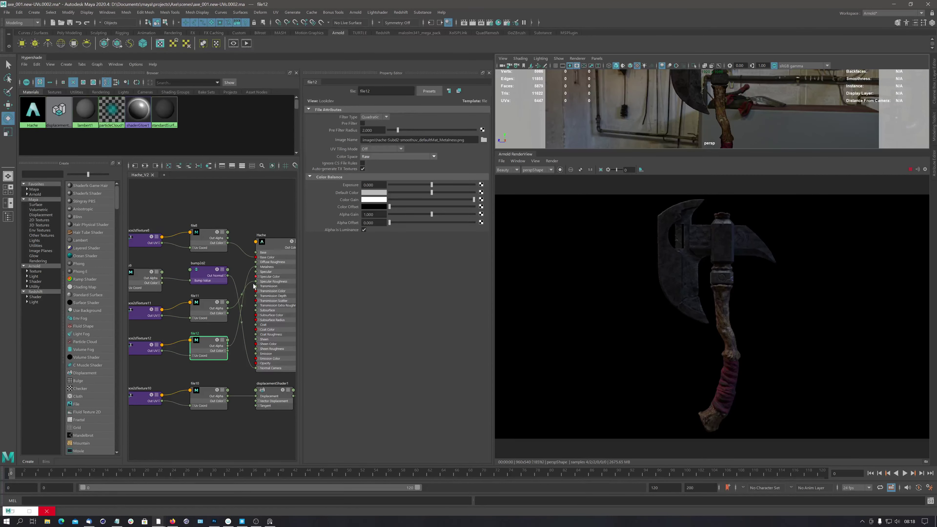
Raise the base color texture nodes above the Hache material and stack the metalness and roughness nodes in order beneath them
{"action": "right_click_drag", "start_coordinate": [238, 419], "coordinate": [177, 429], "text": "alt"}
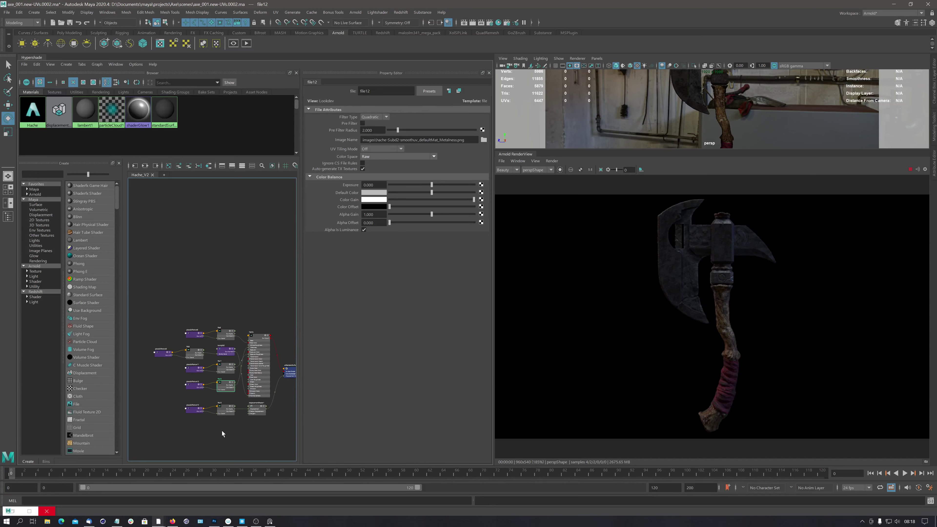
{"action": "middle_click_drag", "start_coordinate": [221, 432], "coordinate": [214, 312], "text": "alt"}
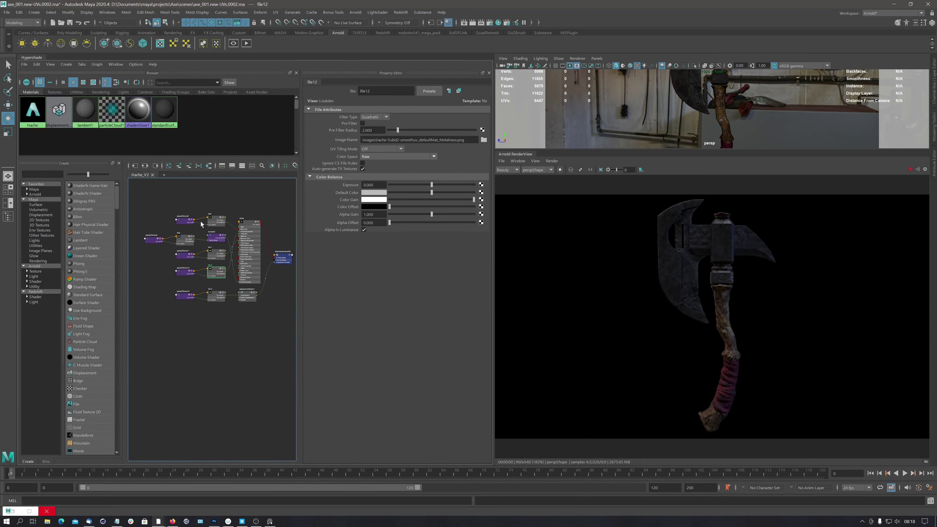
{"action": "scroll", "coordinate": [235, 208], "scroll_direction": "up", "scroll_amount": 2}
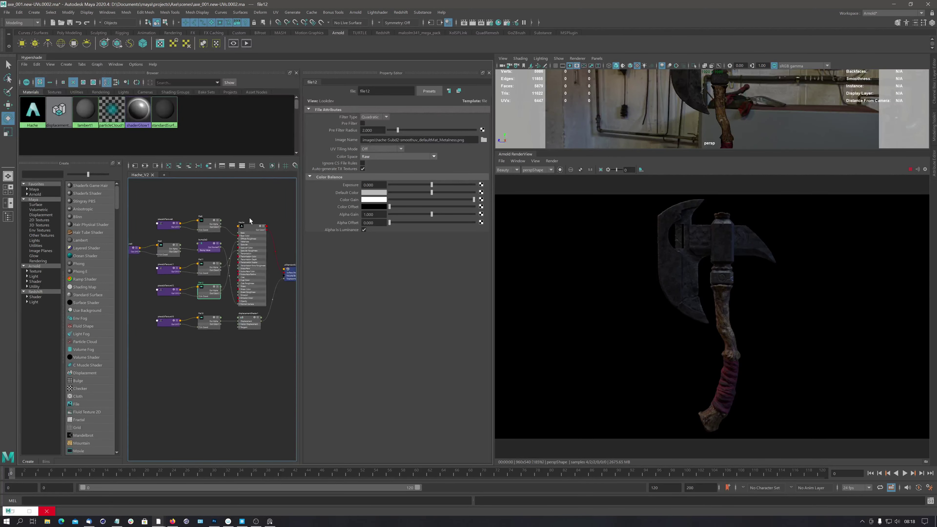
{"action": "middle_click_drag", "start_coordinate": [228, 349], "coordinate": [243, 365], "text": "alt"}
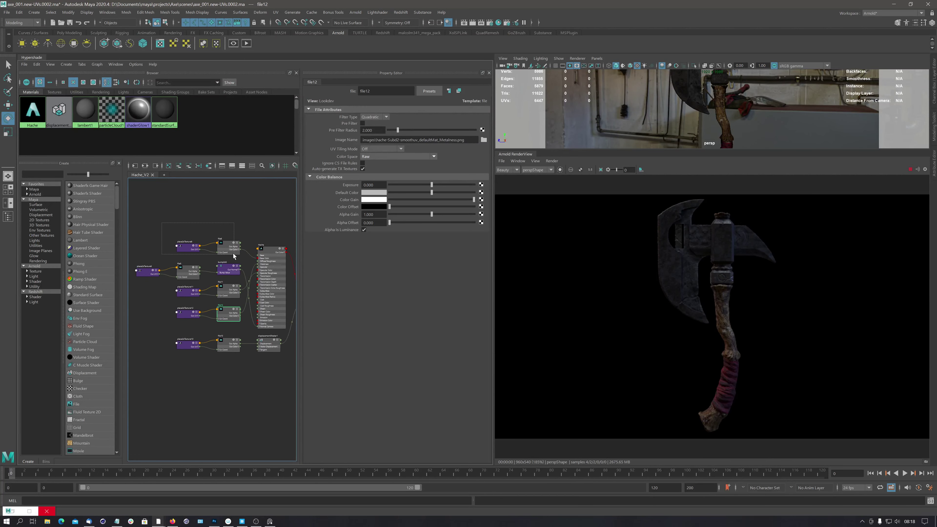
{"action": "left_click_drag", "start_coordinate": [234, 256], "coordinate": [215, 220]}
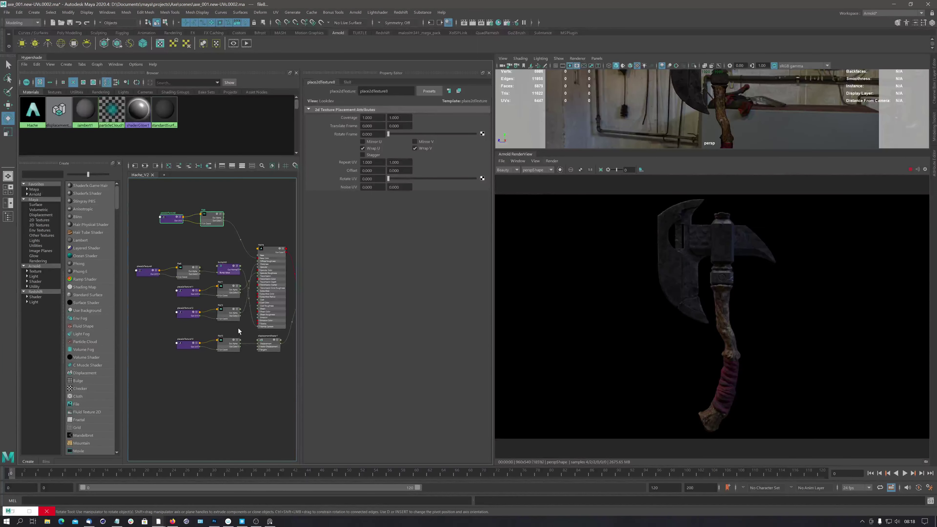
{"action": "left_click_drag", "start_coordinate": [169, 317], "coordinate": [170, 308]}
{"action": "left_click_drag", "start_coordinate": [228, 315], "coordinate": [212, 241]}
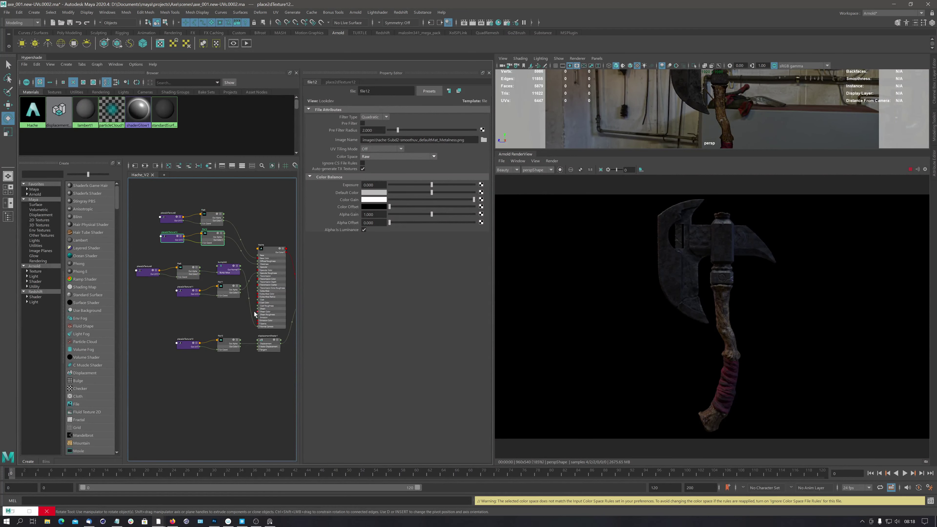
{"action": "left_click_drag", "start_coordinate": [183, 316], "coordinate": [213, 261]}
Move the normal map and bump nodes down beside the material's lower end, and shift the displacement nodes further down
{"action": "left_click_drag", "start_coordinate": [153, 272], "coordinate": [152, 272]}
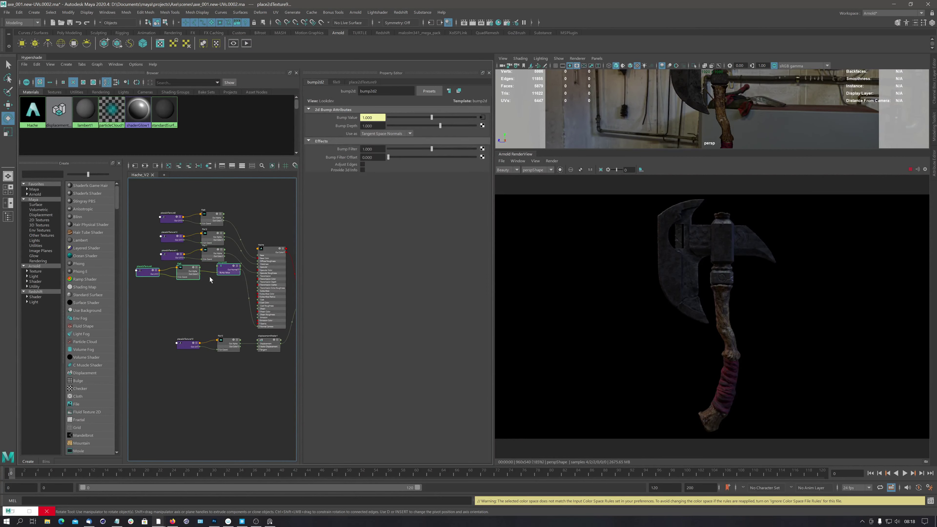
{"action": "left_click_drag", "start_coordinate": [228, 271], "coordinate": [216, 321]}
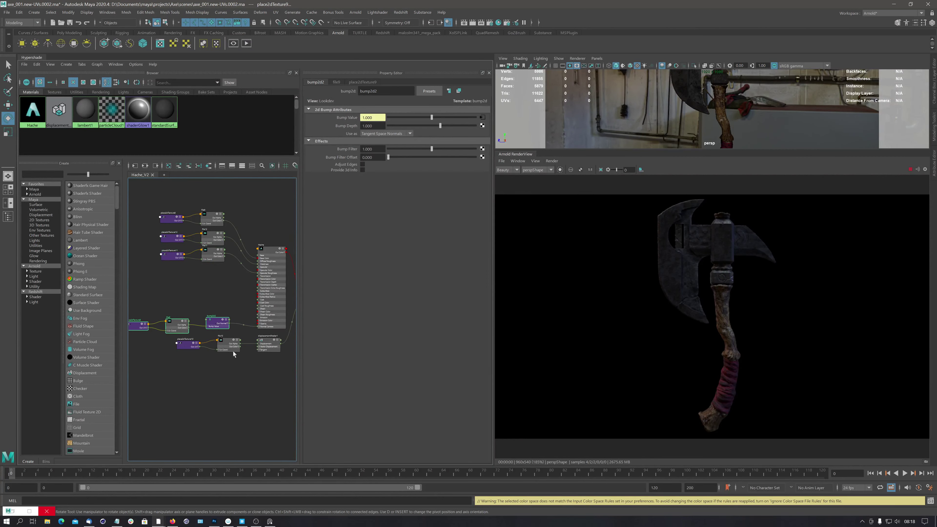
{"action": "middle_click_drag", "start_coordinate": [246, 378], "coordinate": [210, 371], "text": "alt"}
{"action": "left_click_drag", "start_coordinate": [250, 378], "coordinate": [129, 339]}
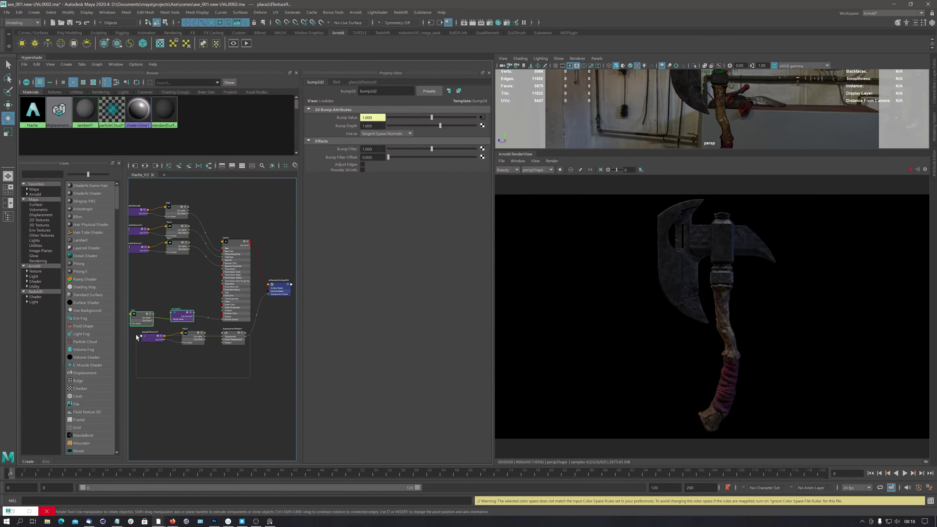
{"action": "left_click_drag", "start_coordinate": [235, 341], "coordinate": [243, 351]}
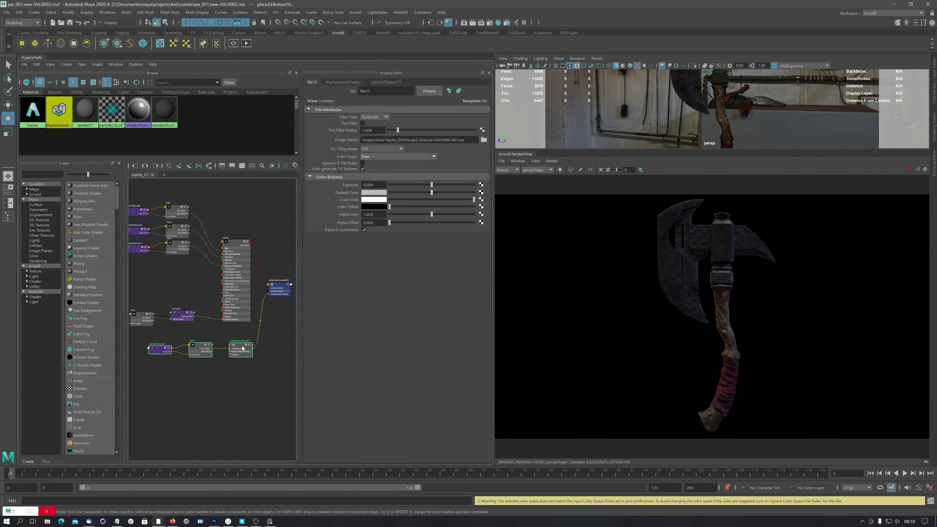
Bring the base color, metalness and roughness nodes beside the Hache material and line up the normal and bump nodes directly beneath
{"action": "middle_click_drag", "start_coordinate": [201, 292], "coordinate": [265, 307], "text": "alt"}
{"action": "left_click_drag", "start_coordinate": [179, 206], "coordinate": [266, 296]}
{"action": "left_click_drag", "start_coordinate": [157, 316], "coordinate": [220, 315]}
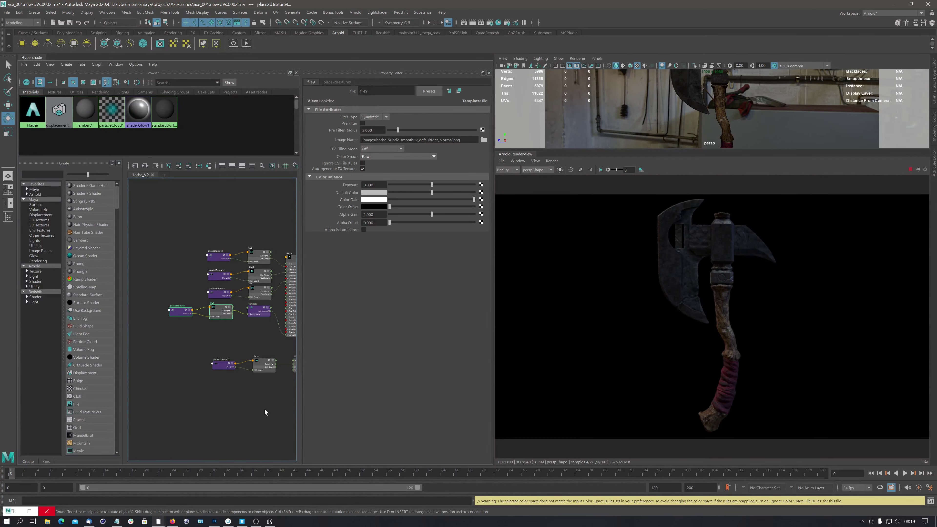
Move the displacement texture nodes up under the normal map nodes and place the displacement shader just below the Hache material
{"action": "left_click_drag", "start_coordinate": [207, 366], "coordinate": [253, 346]}
{"action": "middle_click_drag", "start_coordinate": [253, 363], "coordinate": [179, 344], "text": "alt"}
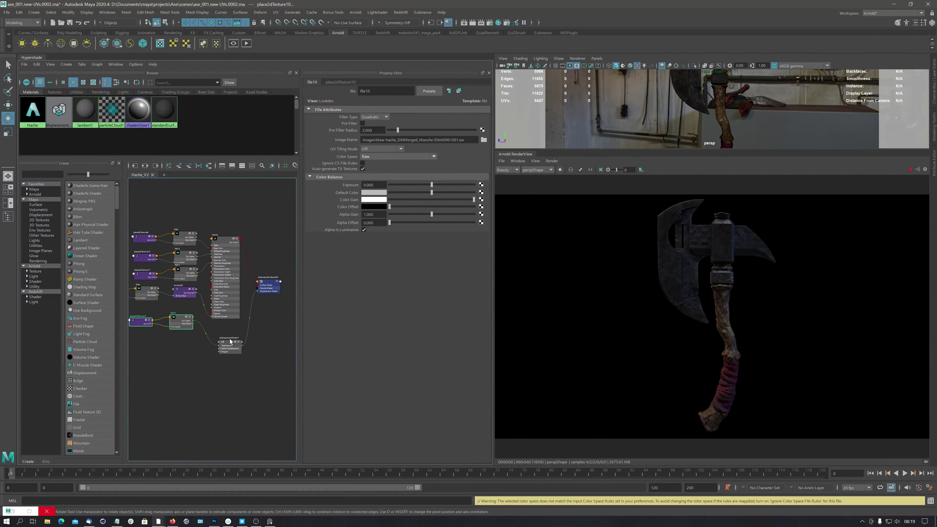
{"action": "left_click_drag", "start_coordinate": [229, 342], "coordinate": [226, 328]}
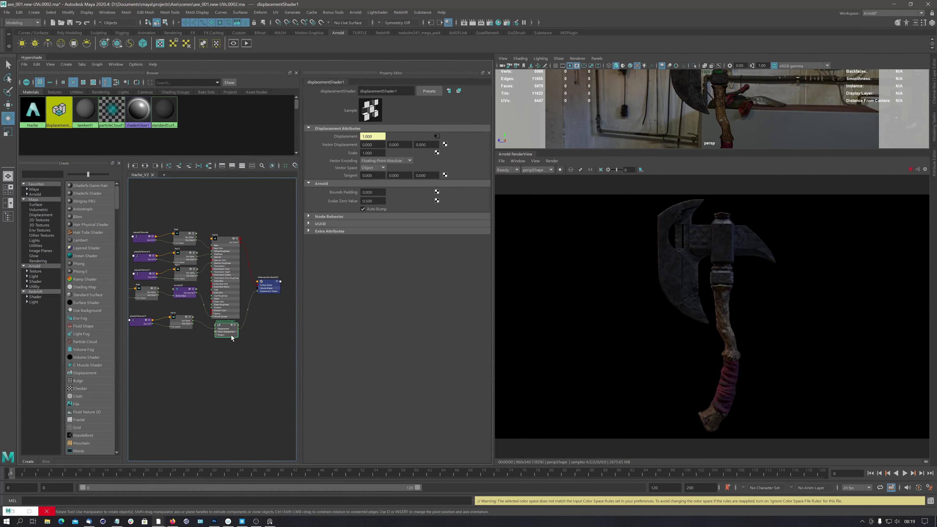
{"action": "middle_click_drag", "start_coordinate": [227, 353], "coordinate": [245, 372], "text": "alt"}
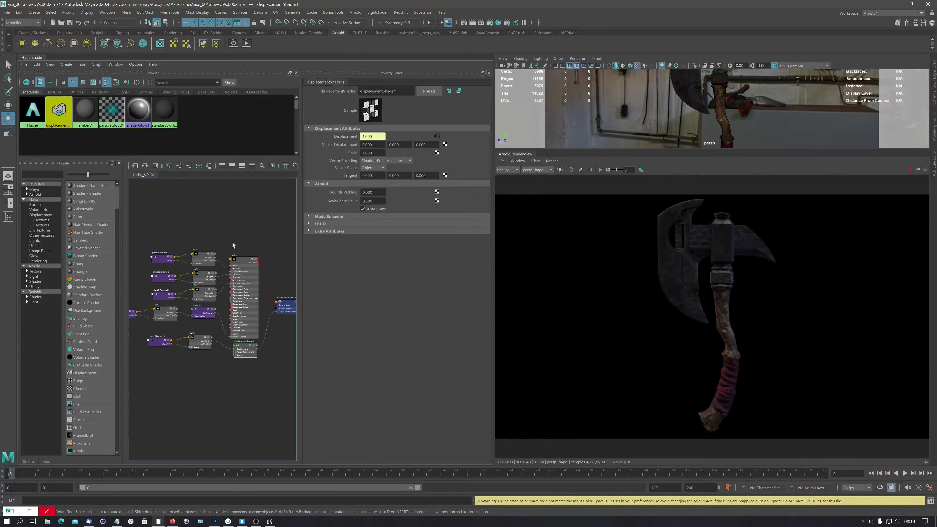
{"action": "right_click_drag", "start_coordinate": [232, 243], "coordinate": [209, 243], "text": "alt"}
{"action": "middle_click_drag", "start_coordinate": [220, 268], "coordinate": [217, 262], "text": "alt"}
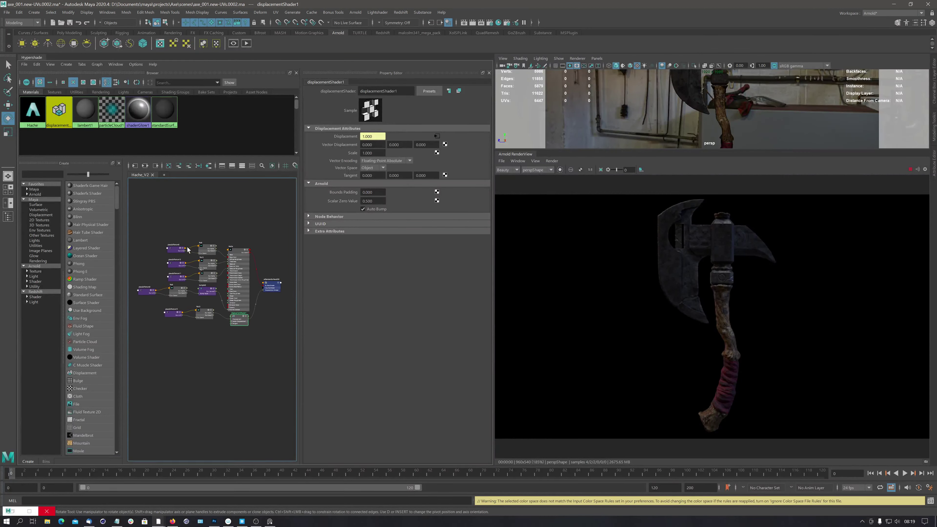
Save the Hache material's attributes as a preset named SubstancePainterMat
{"action": "left_click", "coordinate": [237, 259]}
{"action": "left_click_drag", "start_coordinate": [237, 256], "coordinate": [239, 251]}
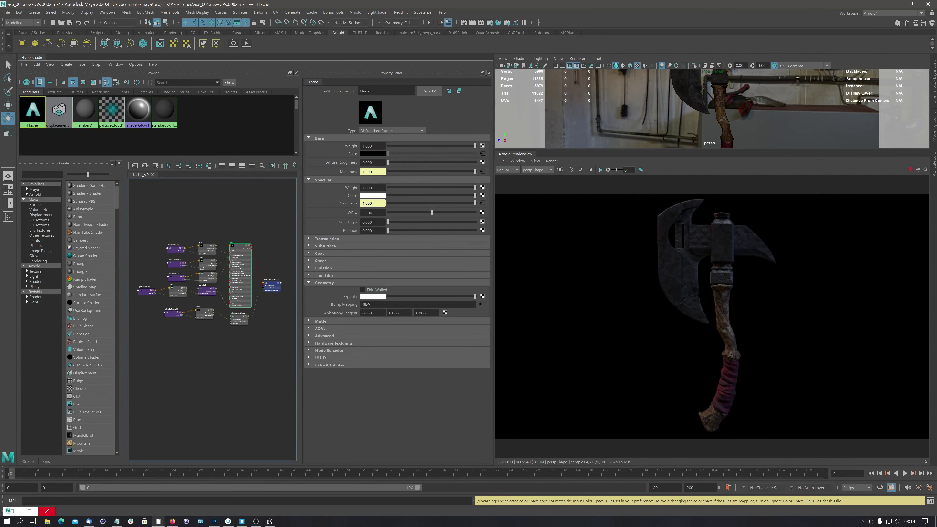
{"action": "left_click", "coordinate": [429, 91]}
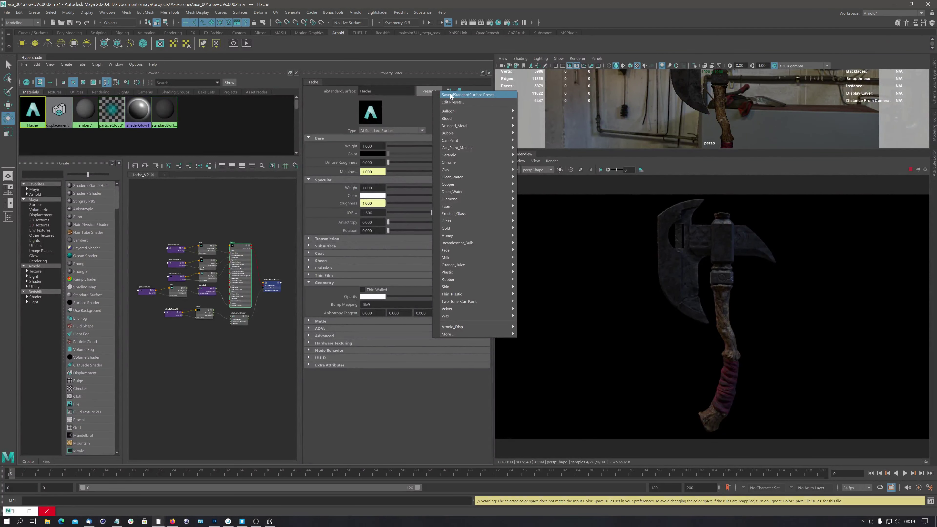
{"action": "left_click", "coordinate": [480, 95]}
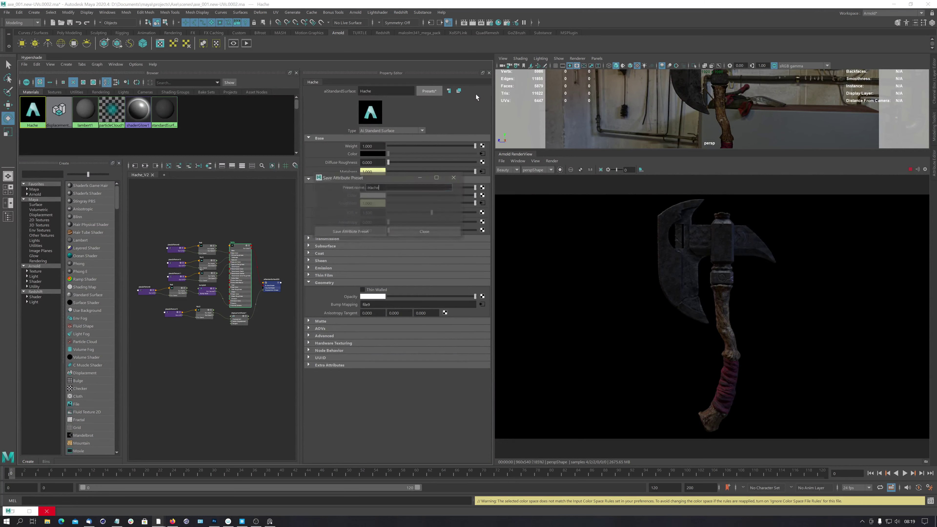
{"action": "double_click", "coordinate": [373, 188]}
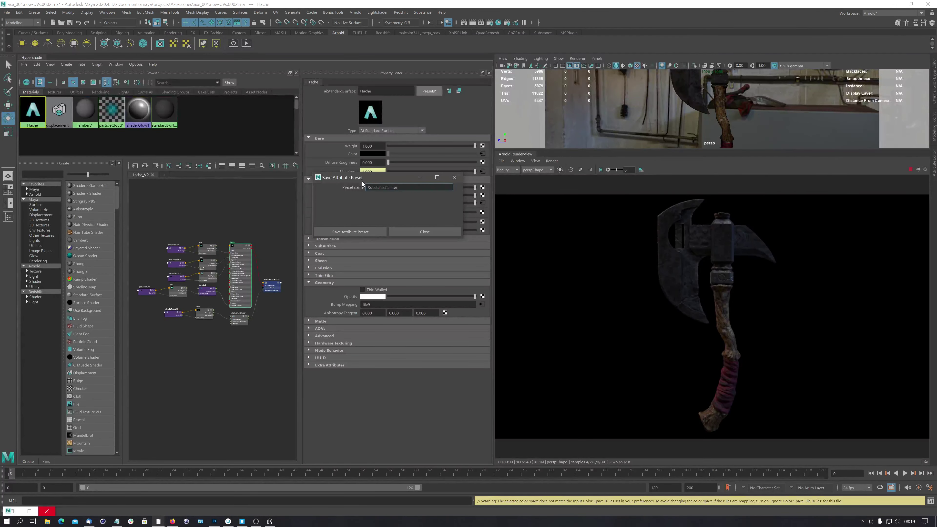
{"action": "type", "text": "Mat"}
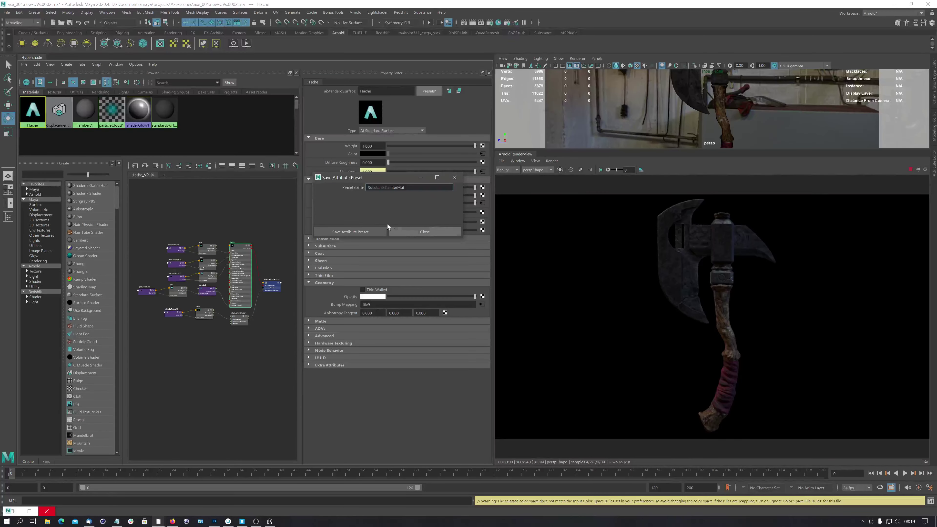
{"action": "left_click", "coordinate": [380, 231]}
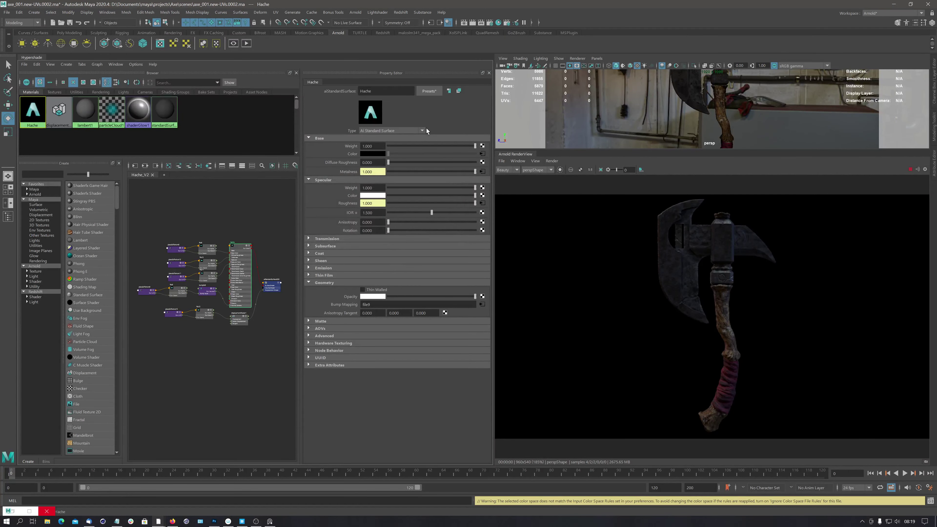
Look through the Hache material's preset list to find the saved SubstancePainterMat preset
{"action": "left_click", "coordinate": [434, 90]}
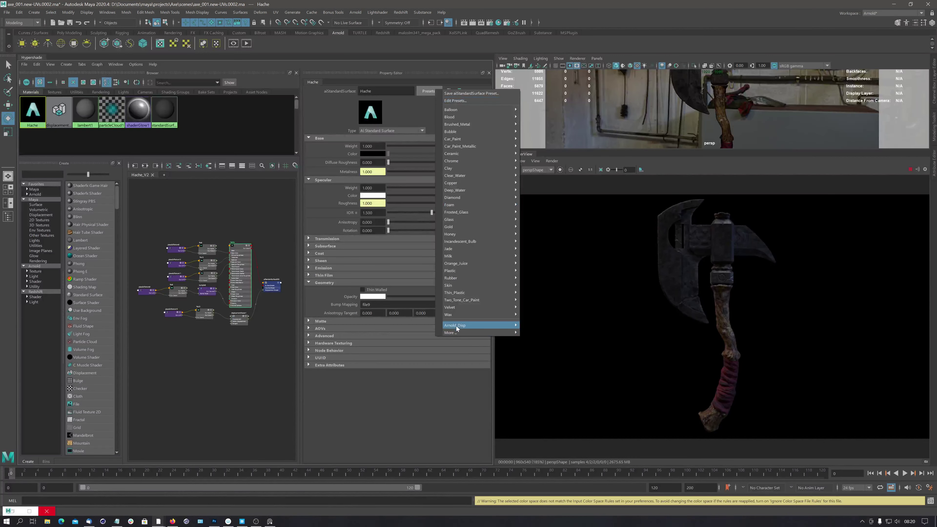
{"action": "mouse_move", "coordinate": [463, 301]}
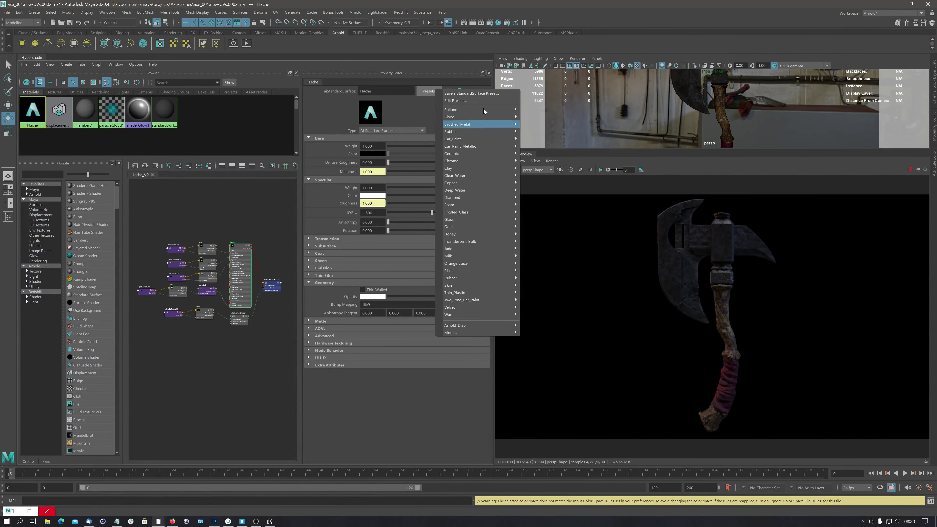
{"action": "mouse_move", "coordinate": [463, 334]}
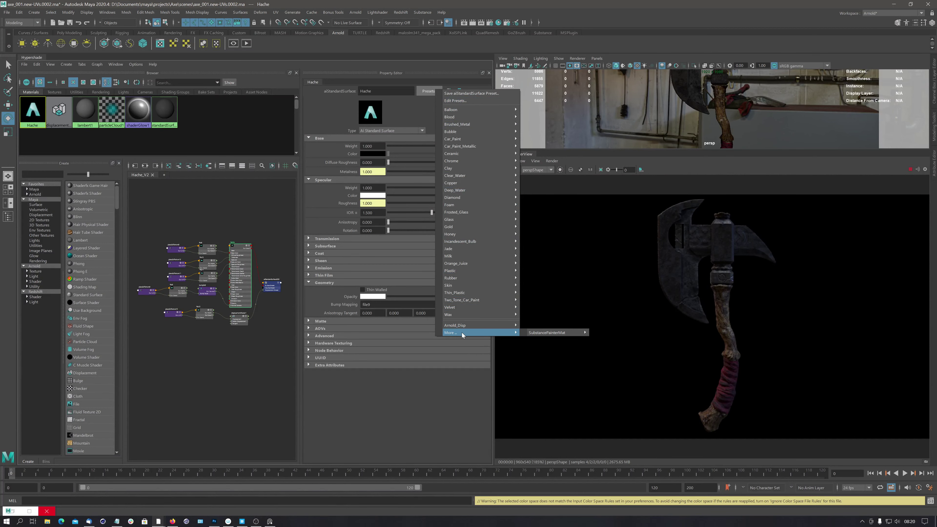
{"action": "mouse_move", "coordinate": [555, 333]}
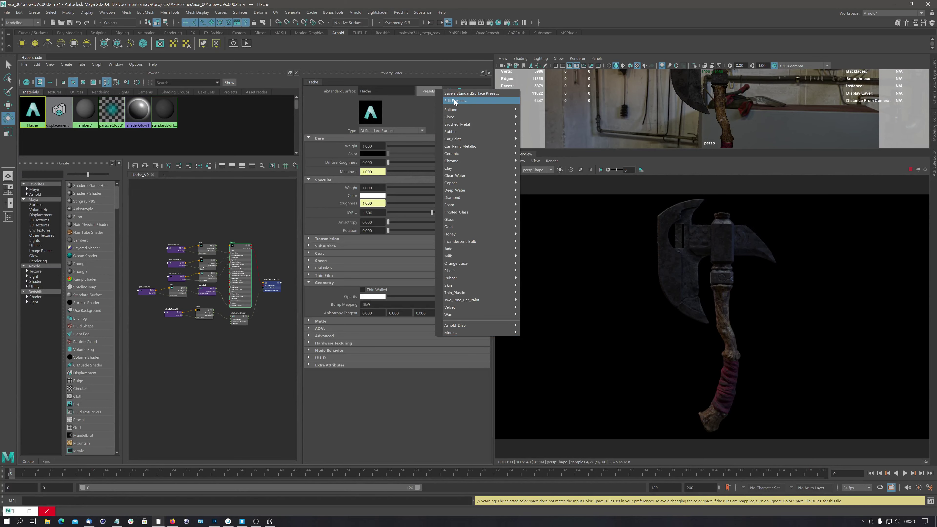
{"action": "left_click", "coordinate": [388, 397]}
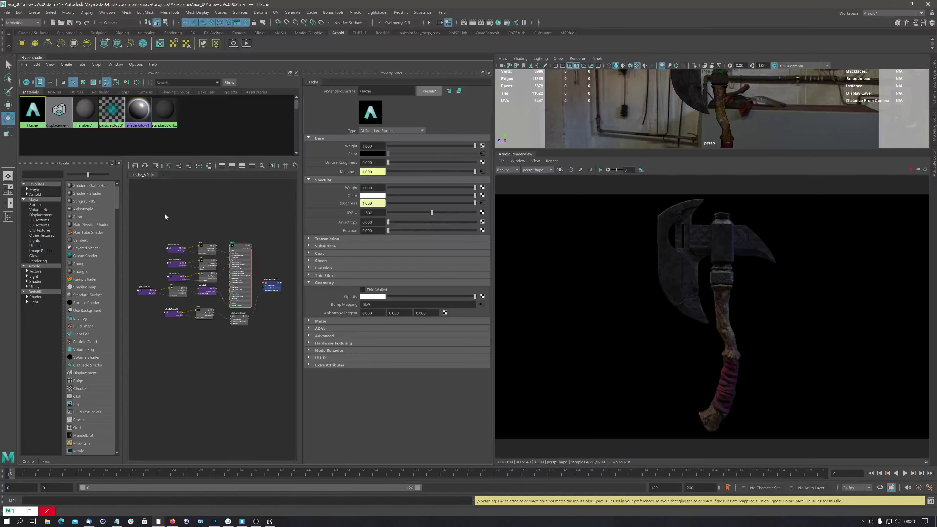
{"action": "left_click_drag", "start_coordinate": [150, 222], "coordinate": [160, 234]}
{"action": "left_click_drag", "start_coordinate": [264, 350], "coordinate": [264, 337]}
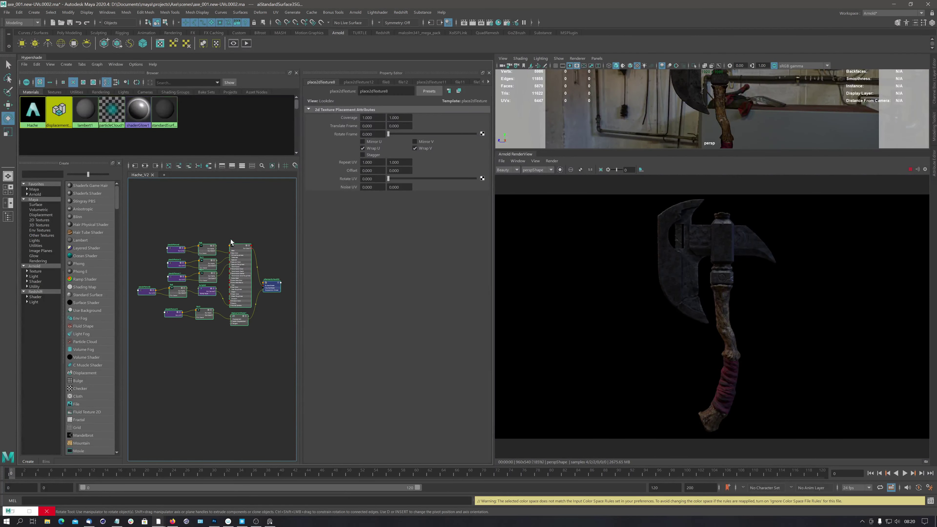
{"action": "left_click", "coordinate": [207, 263]}
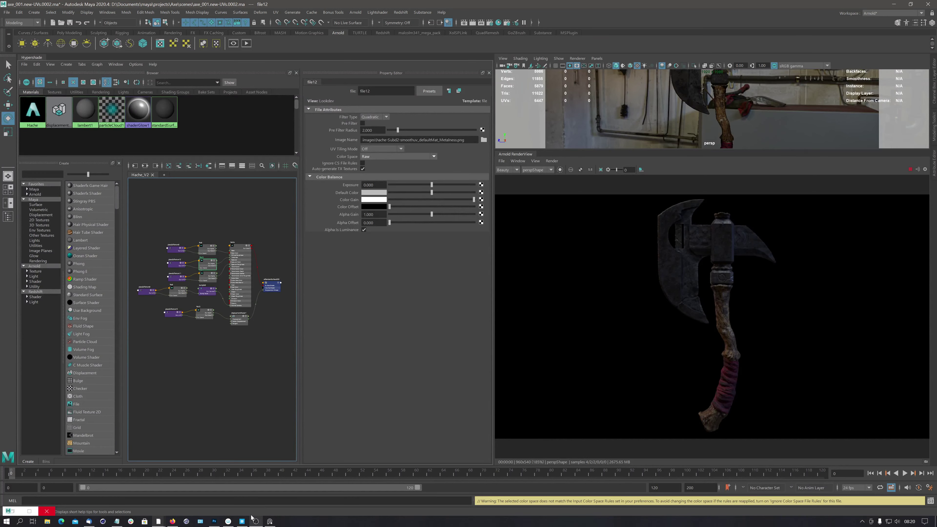
Switch to the reference board, enlarge the close-up axe image to examine its lighting, and return to Maya
{"action": "left_click", "coordinate": [269, 521]}
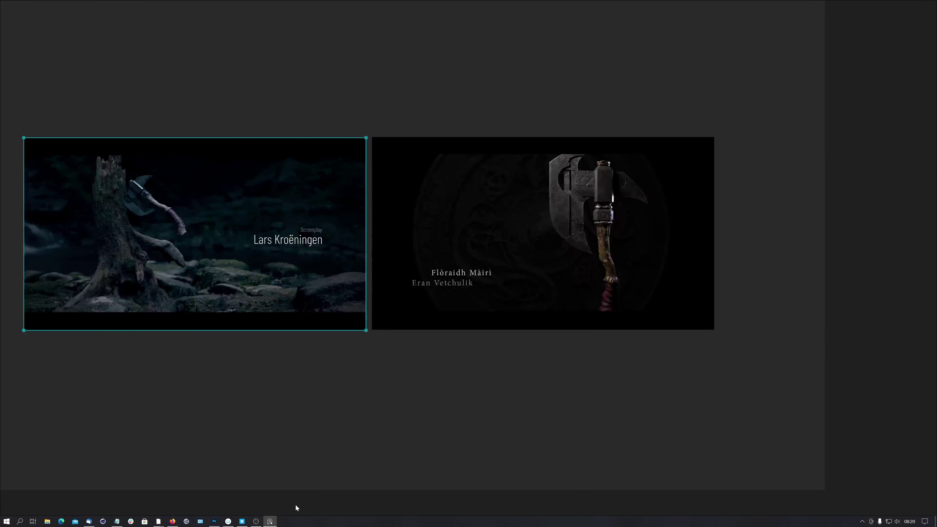
{"action": "left_click", "coordinate": [593, 243]}
{"action": "double_click", "coordinate": [614, 244]}
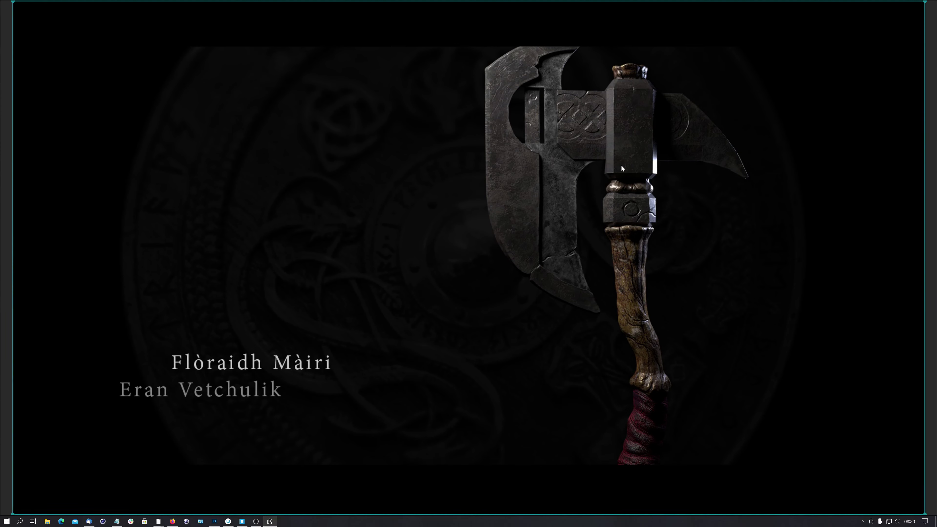
{"action": "double_click", "coordinate": [545, 219]}
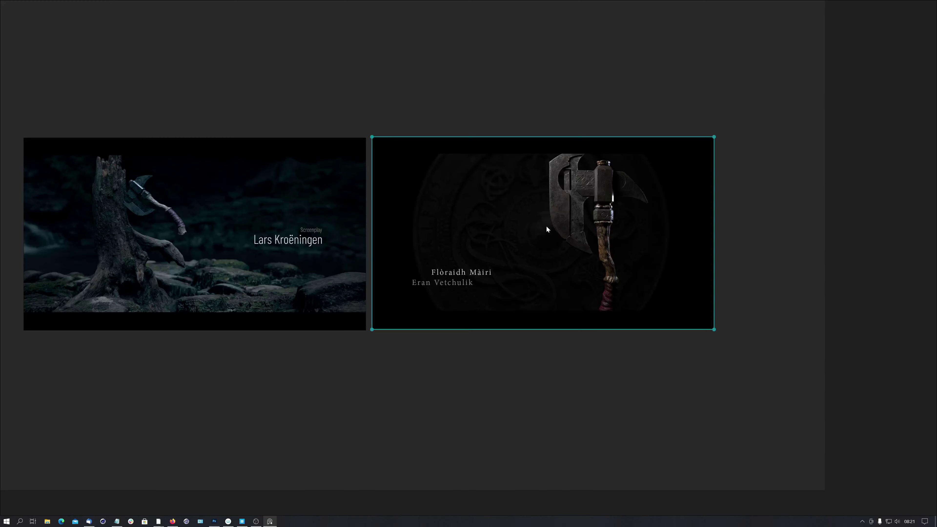
{"action": "left_click", "coordinate": [161, 521]}
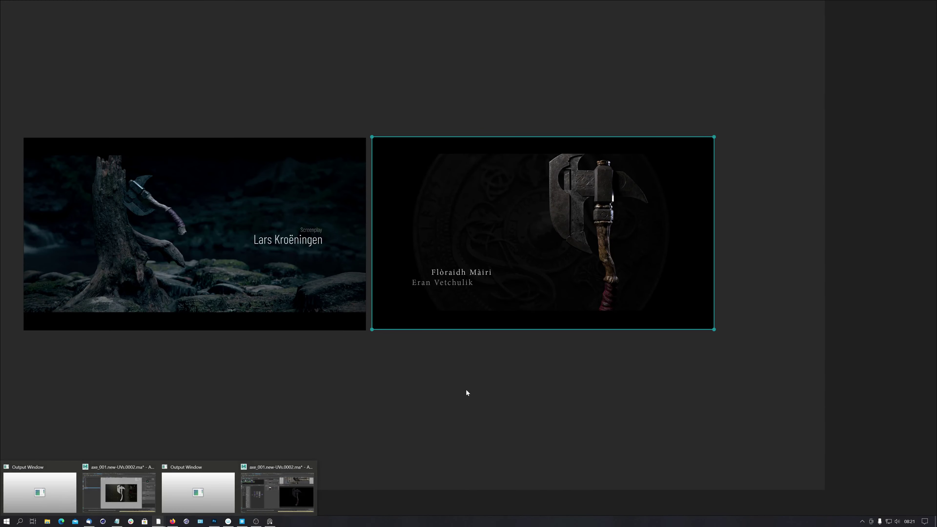
{"action": "left_click", "coordinate": [295, 491]}
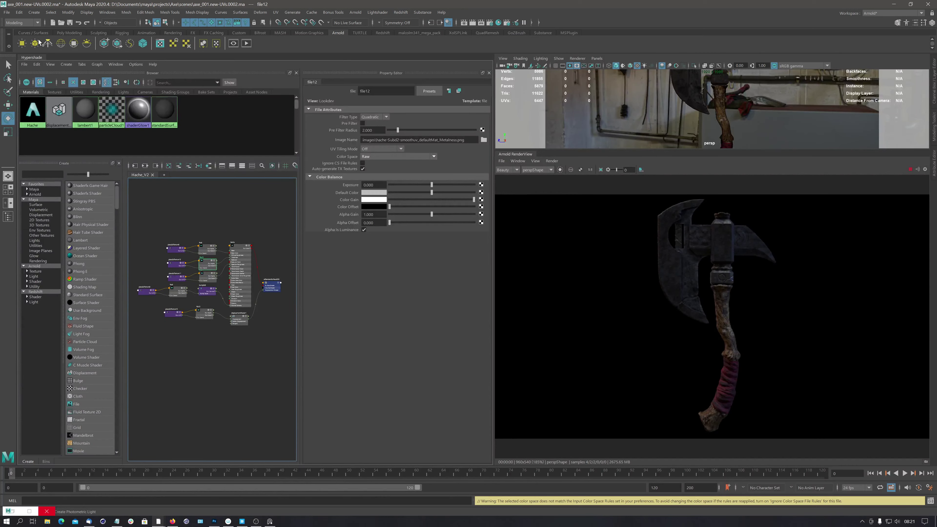
Create an Arnold area light and look through it in an enlarged viewport
{"action": "left_click", "coordinate": [23, 45]}
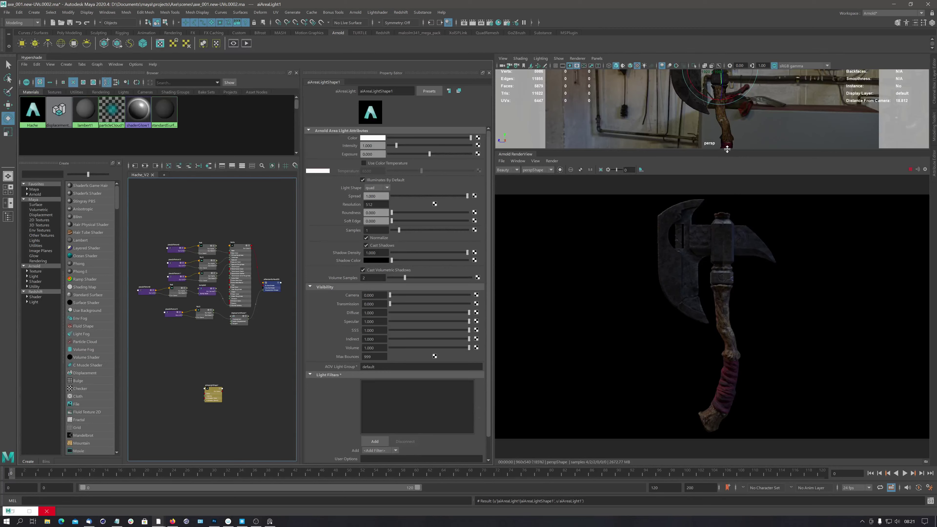
{"action": "left_click_drag", "start_coordinate": [727, 148], "coordinate": [726, 224]}
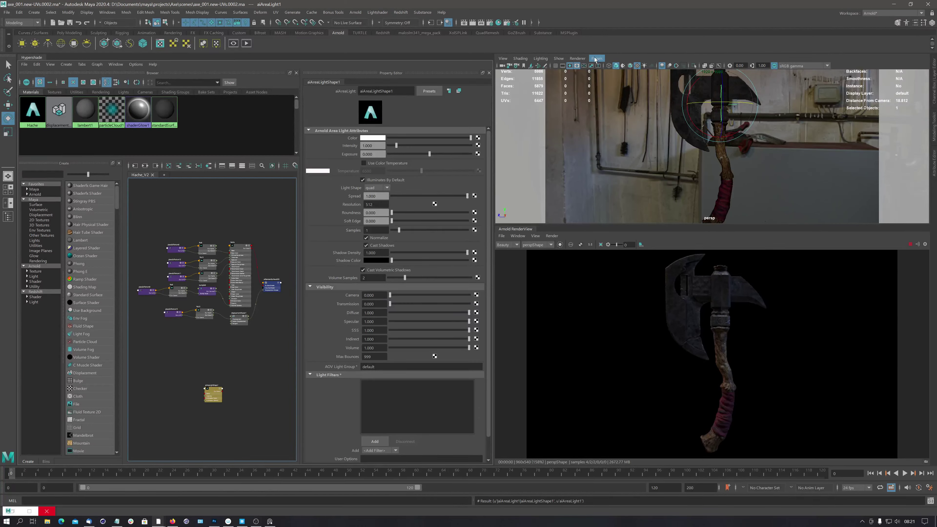
{"action": "left_click", "coordinate": [8, 216]}
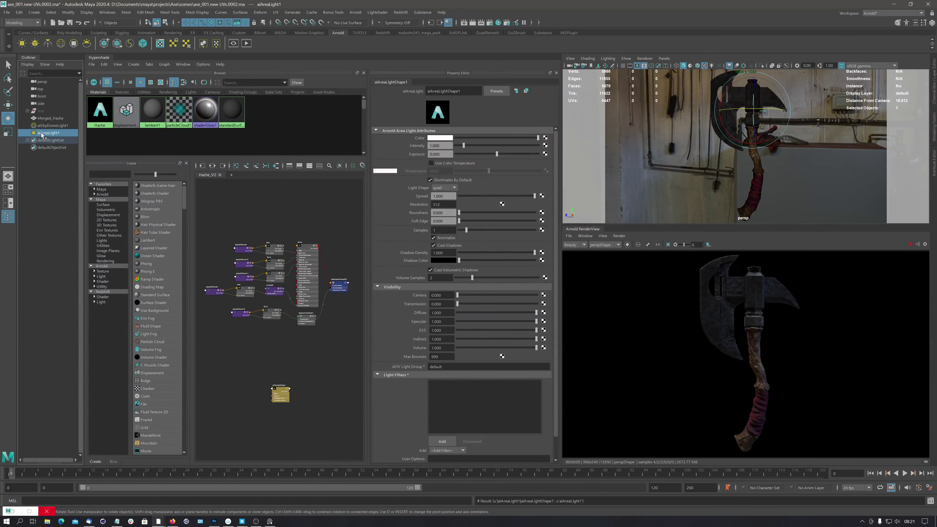
{"action": "left_click", "coordinate": [8, 217]}
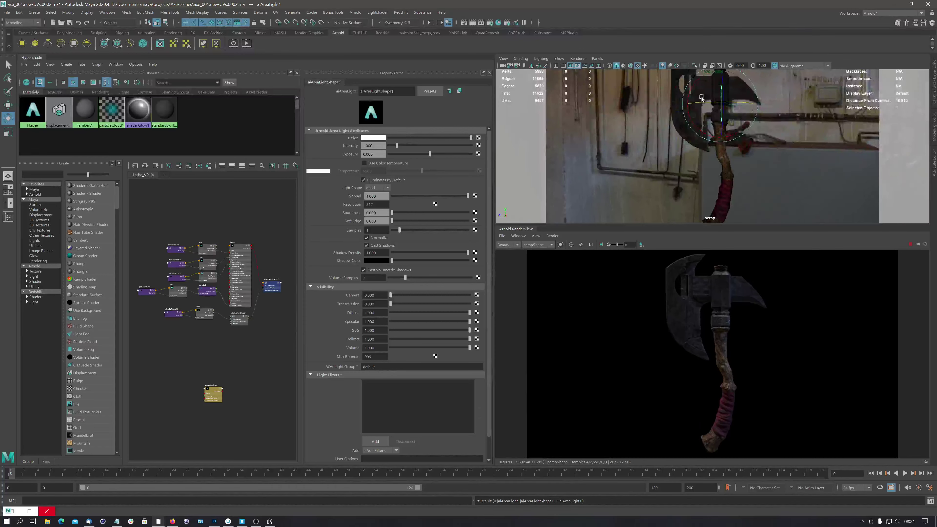
{"action": "left_click", "coordinate": [598, 59]}
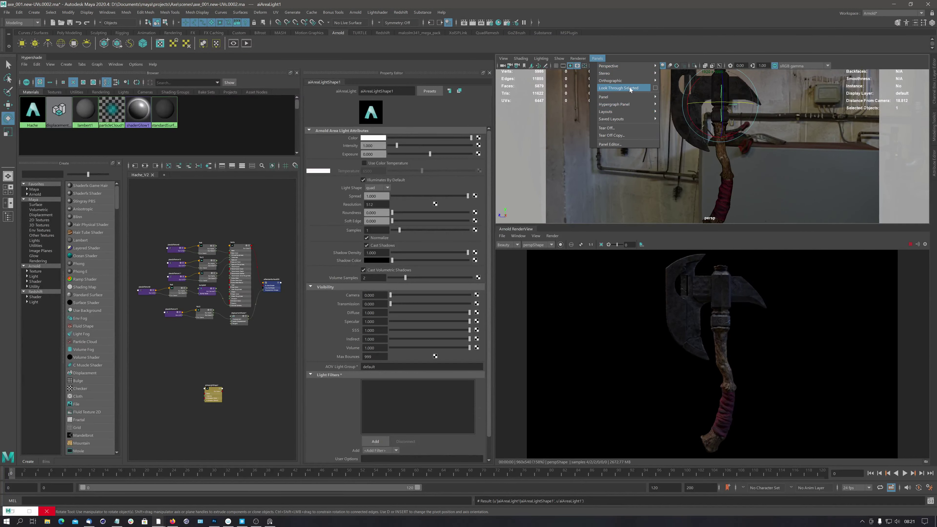
{"action": "left_click", "coordinate": [639, 90]}
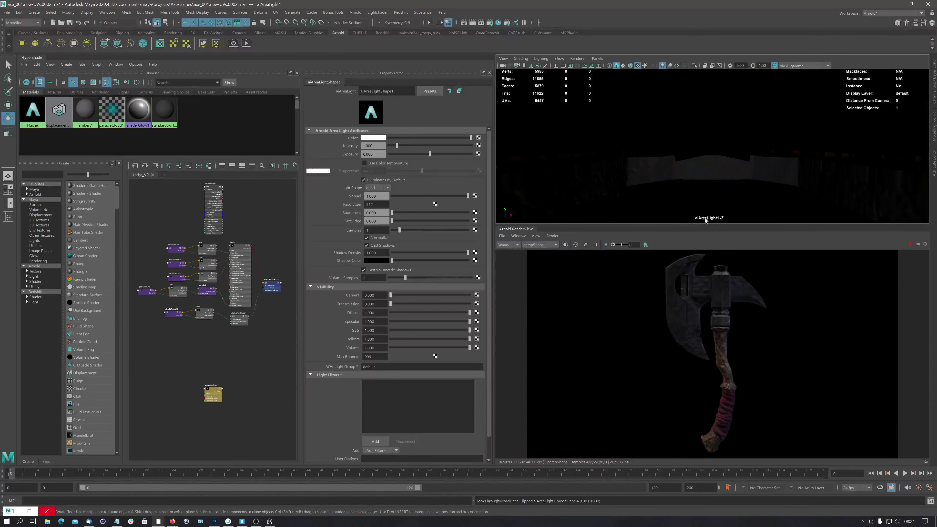
Pull the area light away from the axe and orbit it to aim at the blade from the side
{"action": "right_click_drag", "start_coordinate": [732, 161], "coordinate": [588, 153], "text": "alt"}
{"action": "left_click_drag", "start_coordinate": [716, 141], "coordinate": [658, 133], "text": "alt"}
{"action": "right_click_drag", "start_coordinate": [659, 133], "coordinate": [722, 133], "text": "alt"}
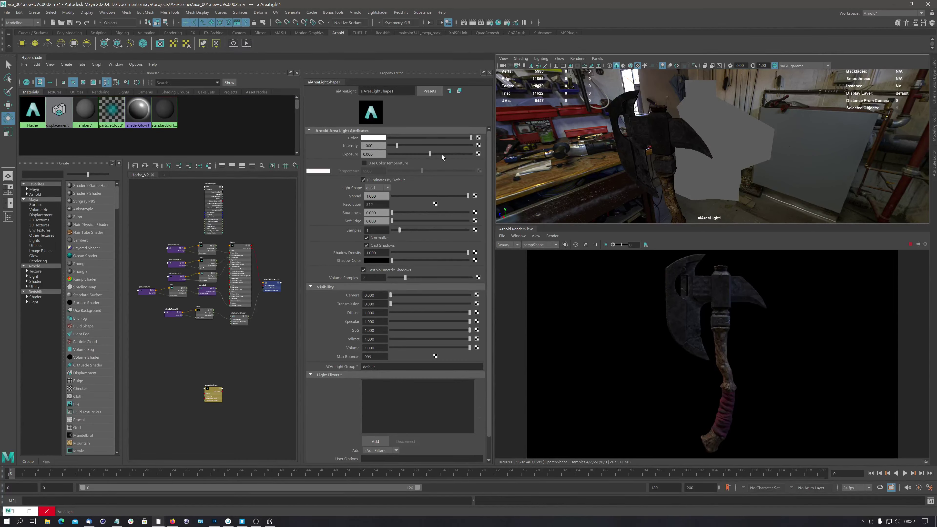
Set the area light's exposure to 12 and intensity to 0.178, and orbit the light further around the axe
{"action": "left_click_drag", "start_coordinate": [442, 154], "coordinate": [477, 155]}
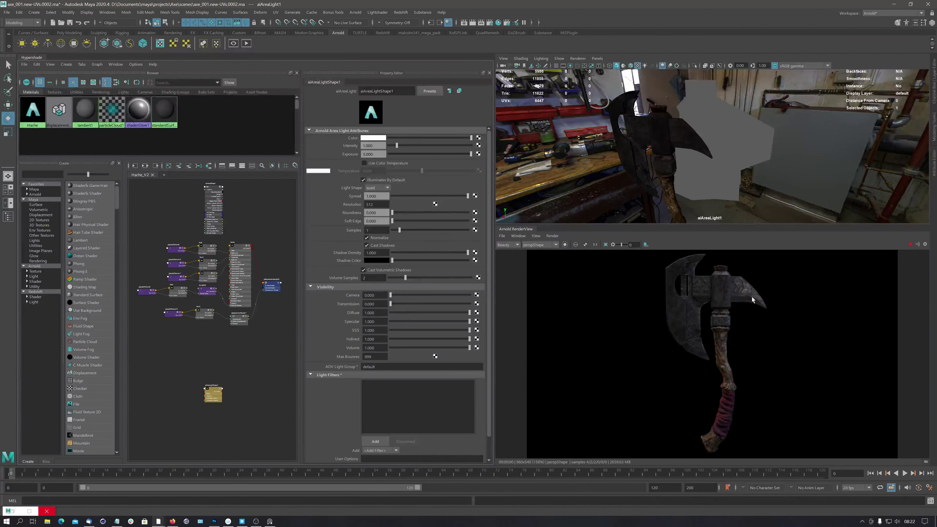
{"action": "left_click", "coordinate": [367, 154]}
{"action": "type", "text": "12"}
{"action": "key", "text": "Return"}
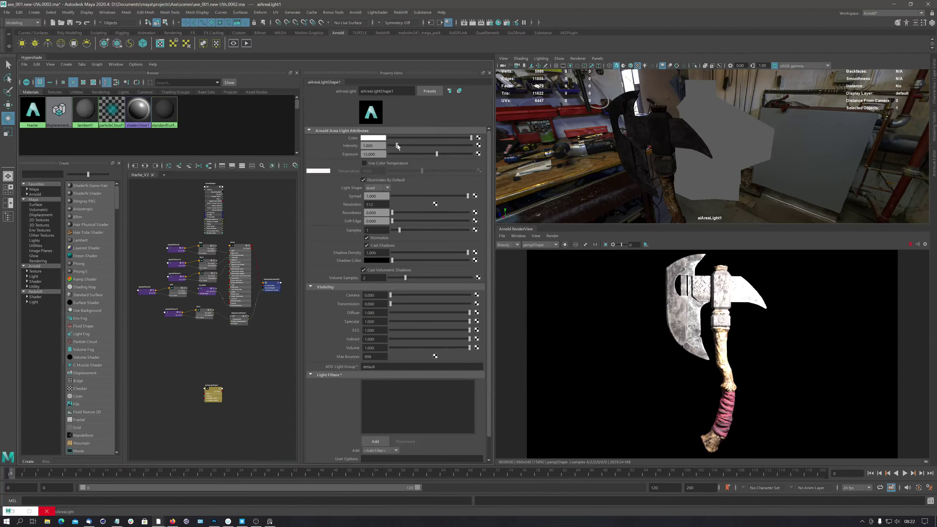
{"action": "left_click_drag", "start_coordinate": [397, 146], "coordinate": [391, 141]}
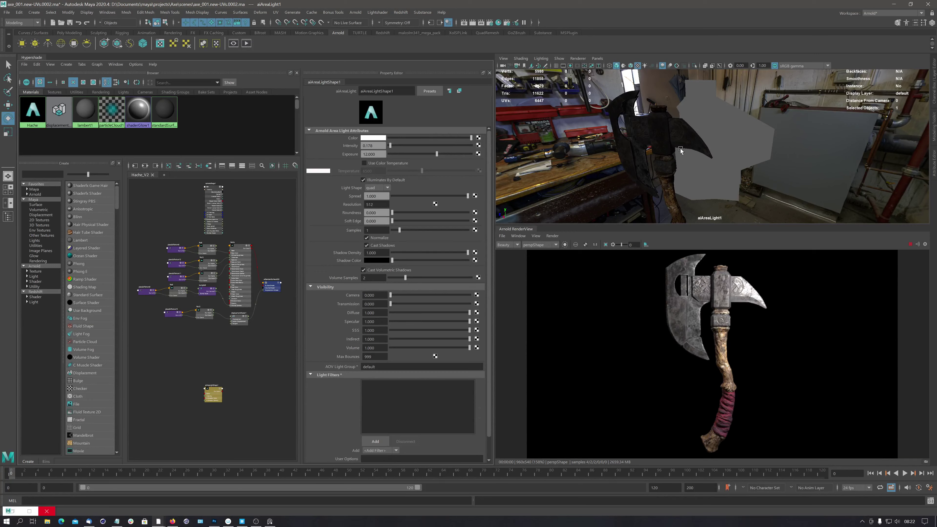
{"action": "left_click_drag", "start_coordinate": [680, 149], "coordinate": [659, 147], "text": "alt"}
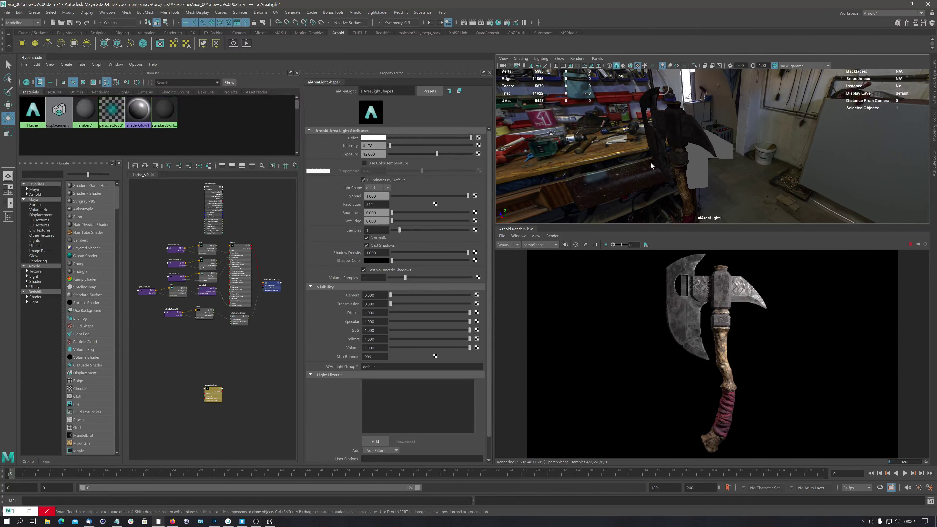
Set the area light's resolution to 1024, roundness to about 0.355 and soft edge to about 0.181, keeping the quad shape
{"action": "mouse_move", "coordinate": [467, 195]}
{"action": "left_mouse_down"}
{"action": "mouse_move", "coordinate": [406, 187]}
{"action": "mouse_move", "coordinate": [477, 196]}
{"action": "left_mouse_up"}
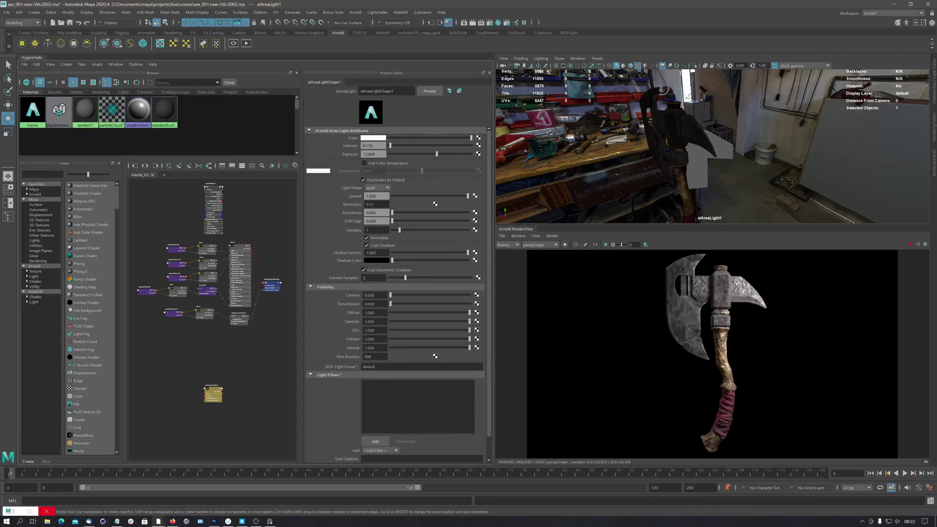
{"action": "double_click", "coordinate": [371, 204]}
{"action": "type", "text": "1024"}
{"action": "key", "text": "Return"}
{"action": "left_click_drag", "start_coordinate": [393, 213], "coordinate": [419, 213]}
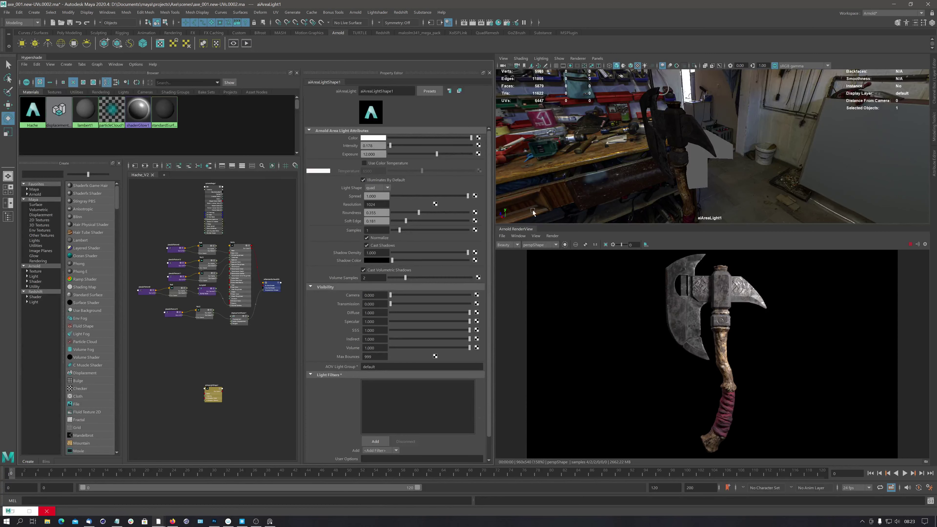
{"action": "left_click", "coordinate": [388, 187]}
{"action": "left_click", "coordinate": [410, 188]}
Orbit the area light to shine down on the axe from above, set its intensity to 0.770 and lower its exposure
{"action": "left_click_drag", "start_coordinate": [685, 147], "coordinate": [662, 154], "text": "alt"}
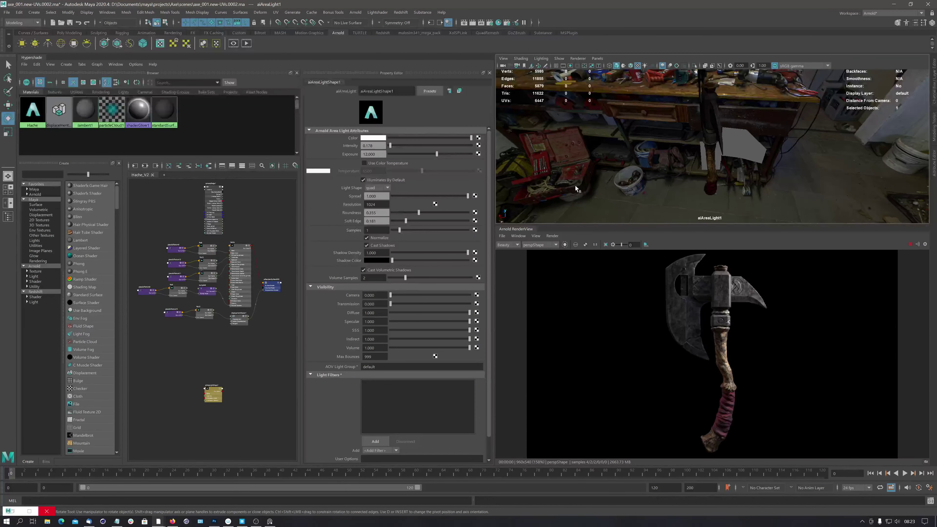
{"action": "left_click_drag", "start_coordinate": [707, 109], "coordinate": [698, 129], "text": "alt"}
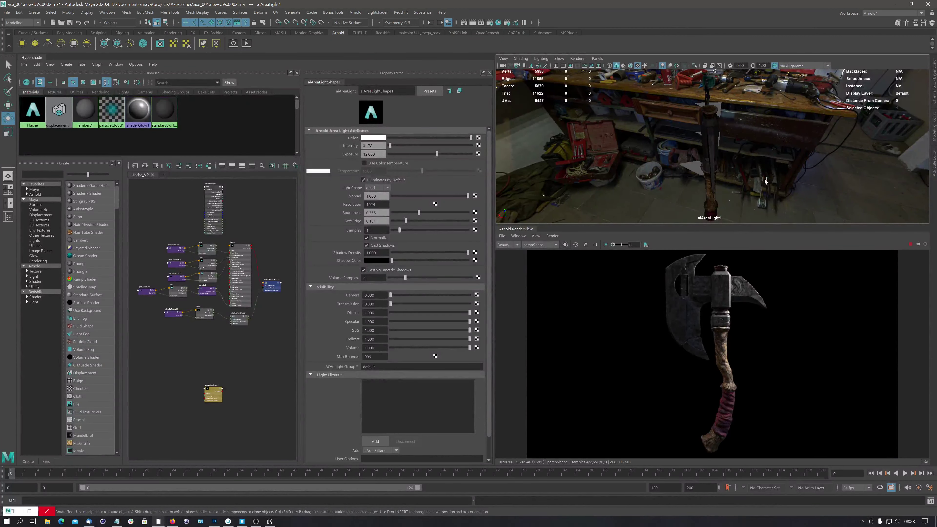
{"action": "left_click_drag", "start_coordinate": [709, 118], "coordinate": [715, 130], "text": "alt"}
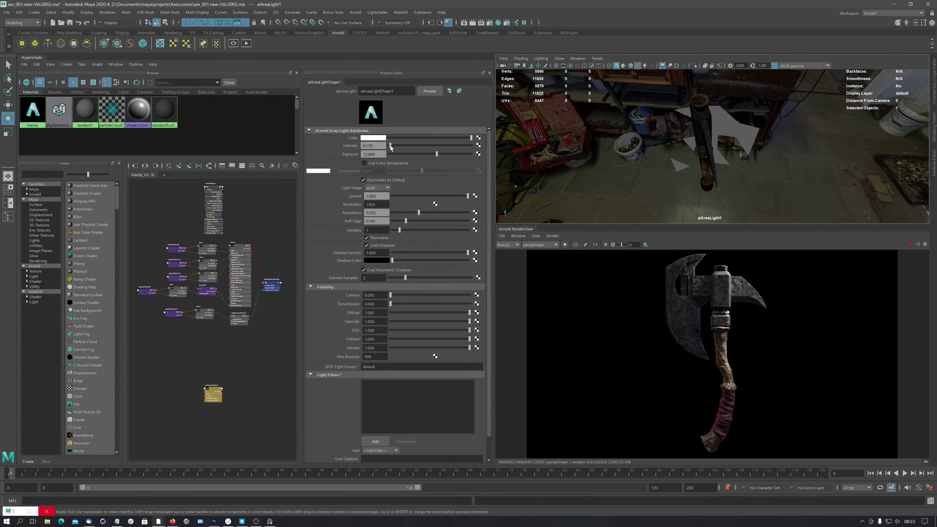
{"action": "left_click_drag", "start_coordinate": [391, 148], "coordinate": [426, 154]}
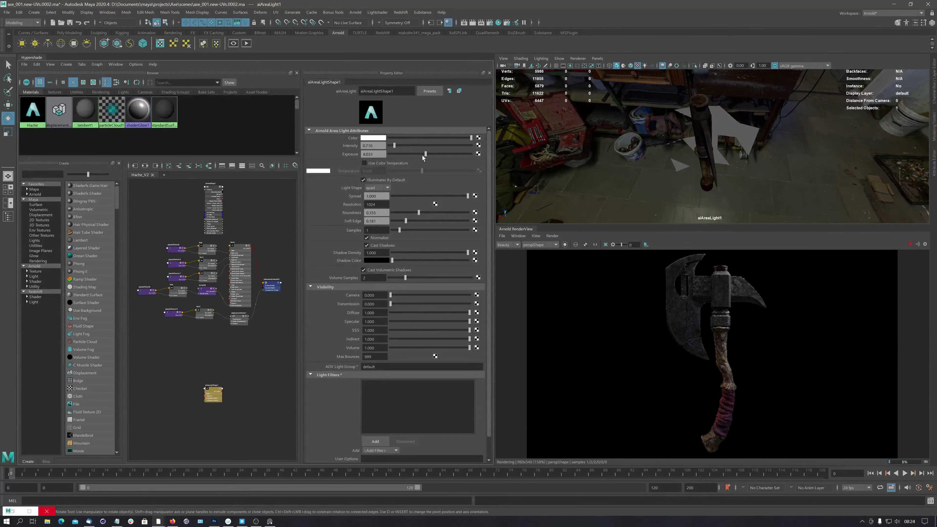
Raise the first area light's intensity to about 5.5 and set its exposure to about 7.43
{"action": "left_click_drag", "start_coordinate": [393, 145], "coordinate": [409, 146]}
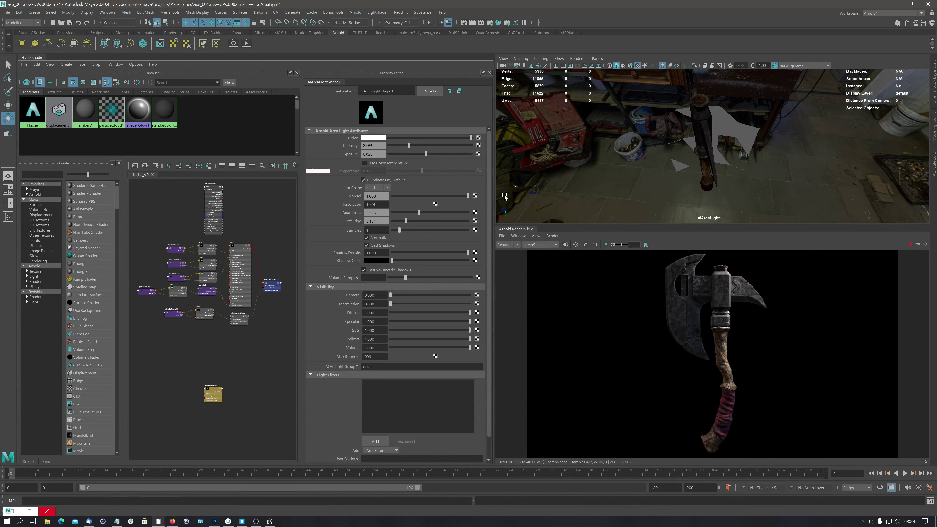
{"action": "left_click", "coordinate": [426, 154]}
{"action": "mouse_move", "coordinate": [425, 154]}
{"action": "left_mouse_down"}
{"action": "mouse_move", "coordinate": [410, 145]}
{"action": "mouse_move", "coordinate": [434, 145]}
{"action": "left_mouse_up"}
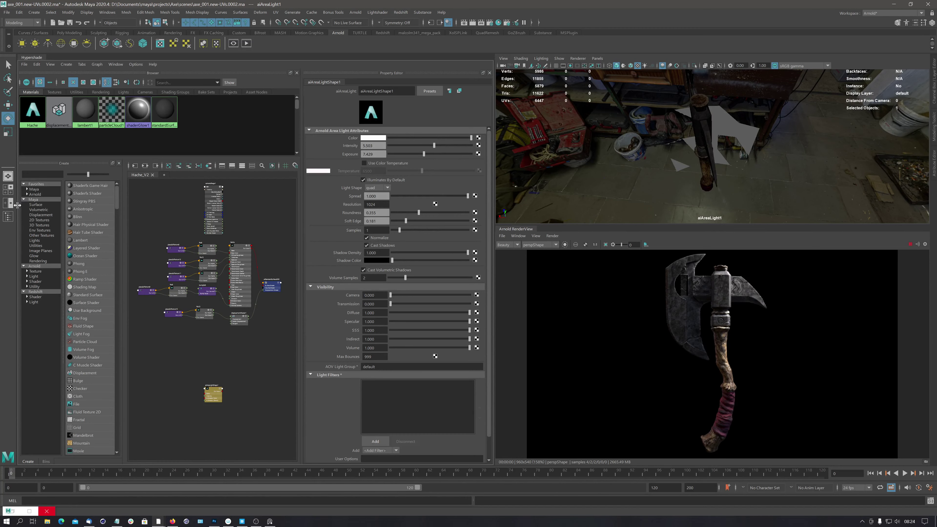
Show the Outliner, select the skydome light and lower its exposure to about -3
{"action": "left_click", "coordinate": [7, 217]}
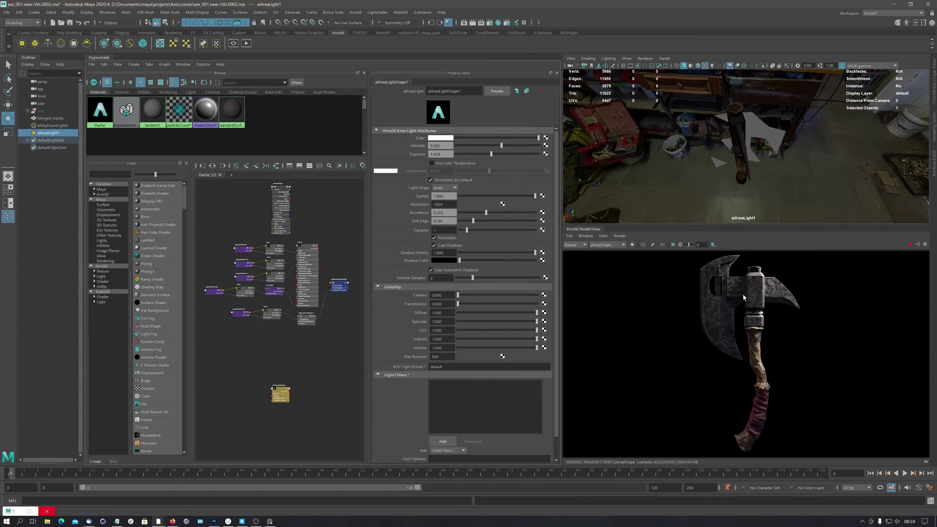
{"action": "left_click", "coordinate": [50, 127]}
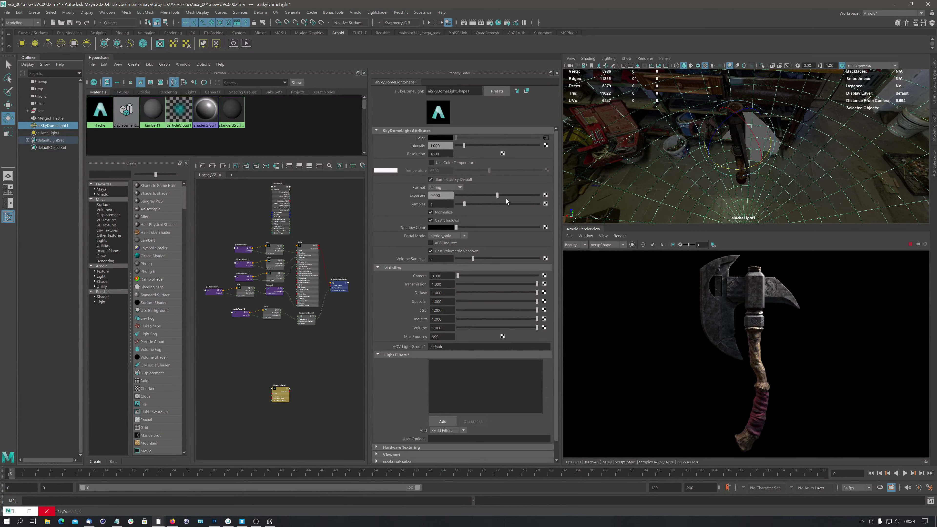
{"action": "left_click_drag", "start_coordinate": [497, 196], "coordinate": [475, 198]}
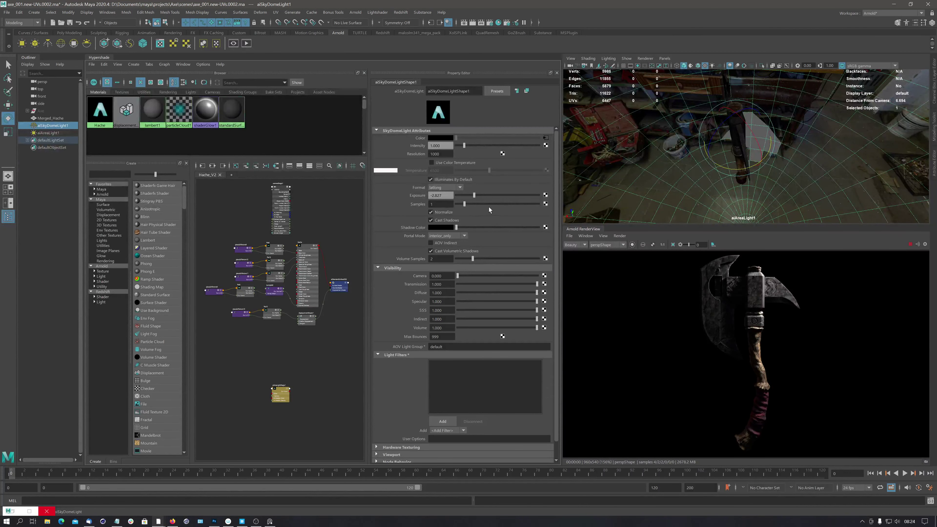
{"action": "left_click_drag", "start_coordinate": [475, 196], "coordinate": [422, 208]}
{"action": "type", "text": "3"}
{"action": "key", "text": "Return"}
Create a second Arnold area light, open its attributes and look through it in the viewport
{"action": "left_click", "coordinate": [45, 133]}
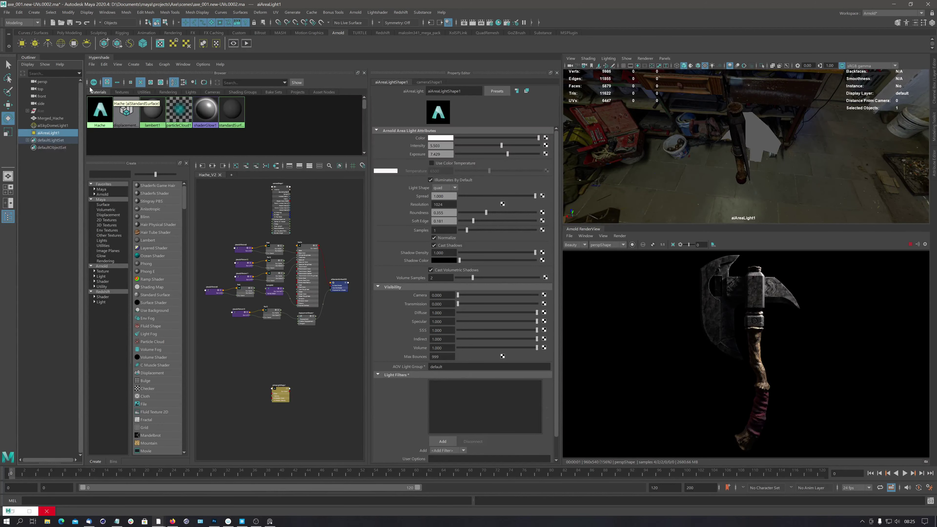
{"action": "left_click", "coordinate": [23, 44]}
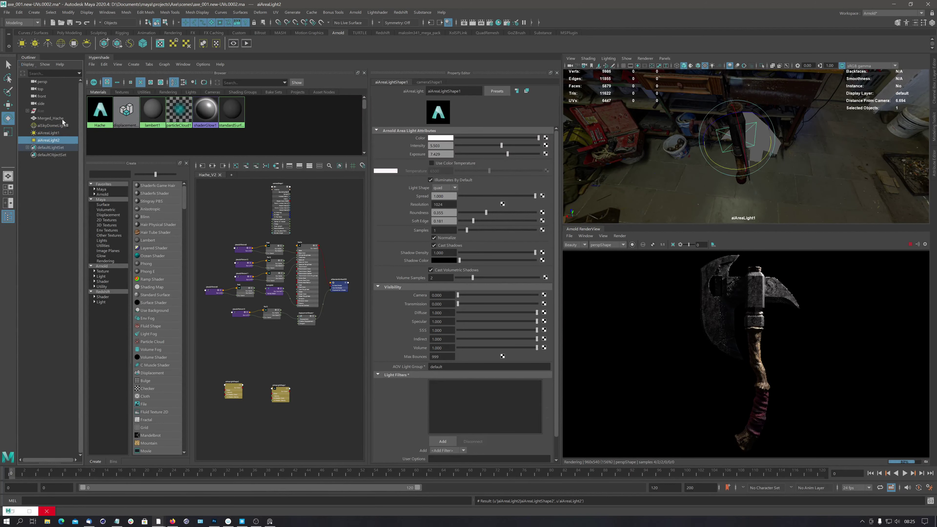
{"action": "left_click", "coordinate": [233, 389]}
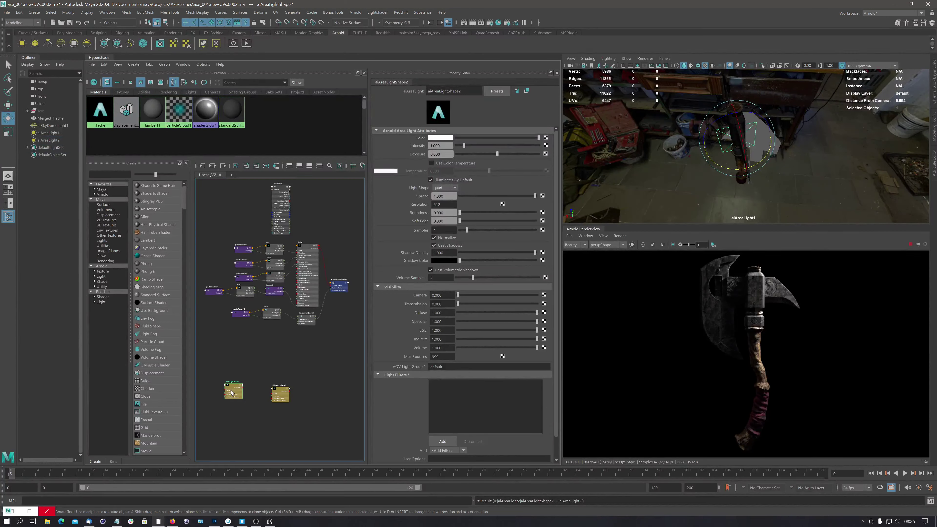
{"action": "left_click", "coordinate": [665, 58]}
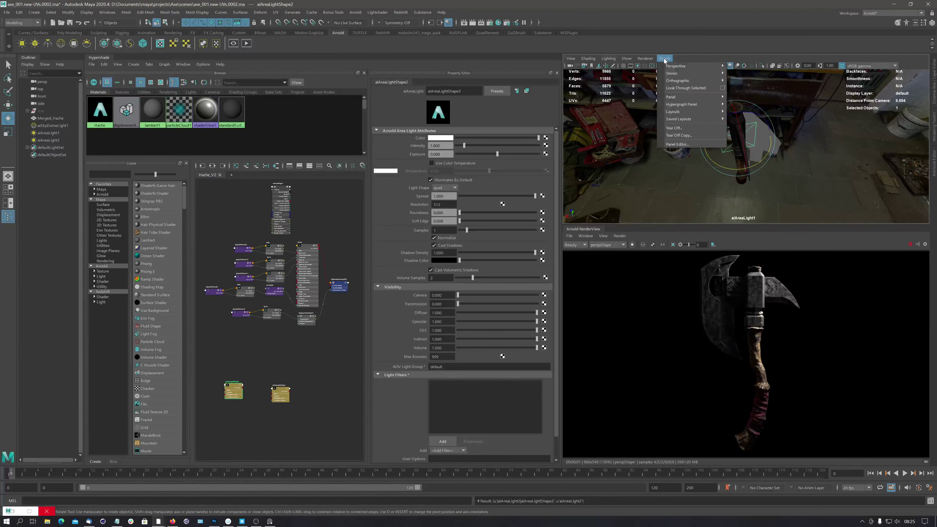
{"action": "left_click", "coordinate": [689, 89]}
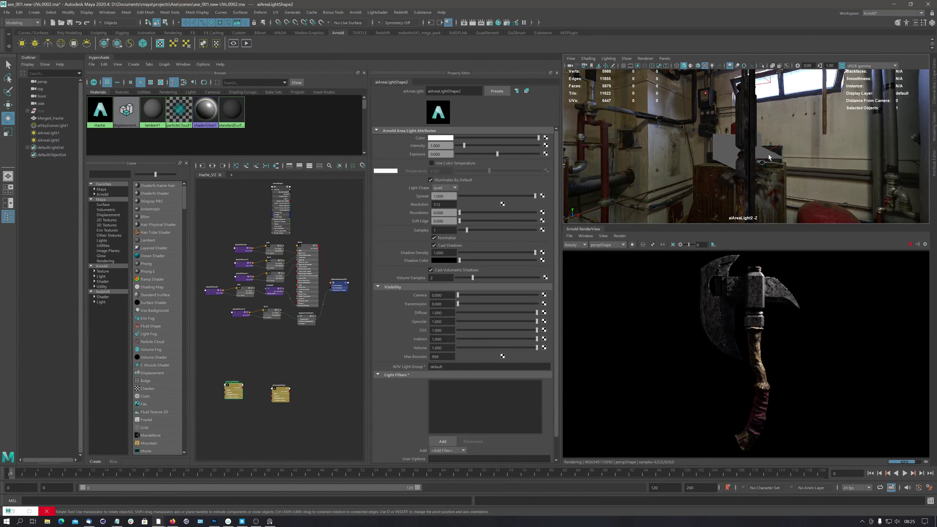
Orbit the second area light and pull it back to aim at the axe blade from slightly above
{"action": "left_click_drag", "start_coordinate": [769, 154], "coordinate": [737, 143], "text": "alt"}
{"action": "right_click_drag", "start_coordinate": [734, 140], "coordinate": [737, 165], "text": "alt"}
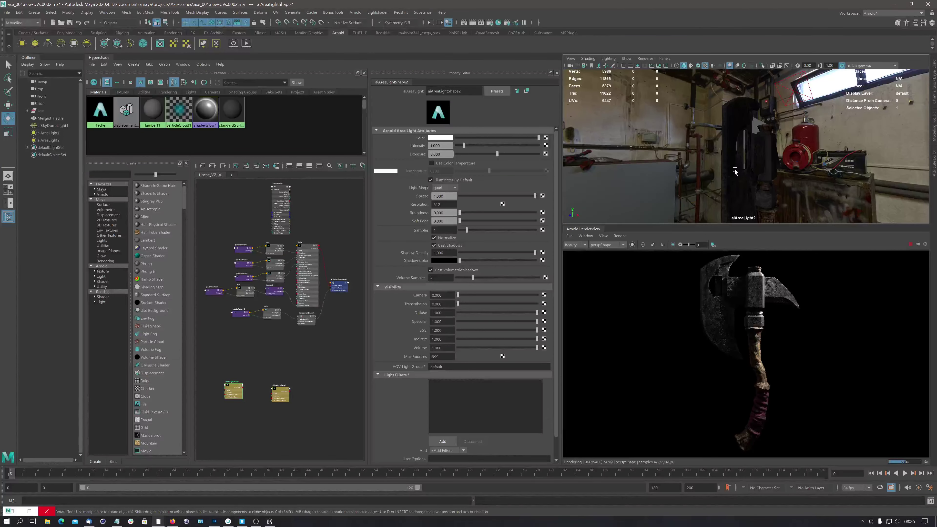
{"action": "left_click_drag", "start_coordinate": [736, 169], "coordinate": [727, 186], "text": "alt"}
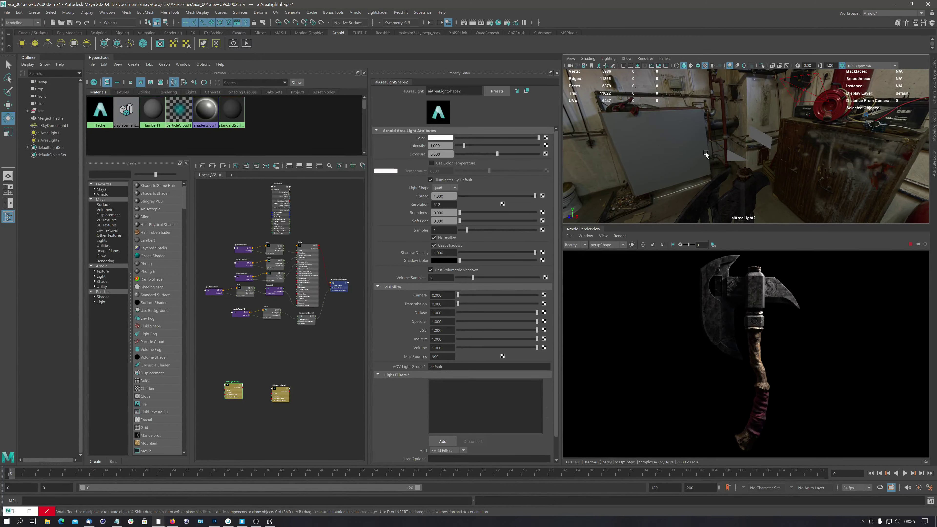
{"action": "middle_click_drag", "start_coordinate": [721, 211], "coordinate": [720, 151], "text": "alt"}
{"action": "left_click_drag", "start_coordinate": [720, 153], "coordinate": [722, 155], "text": "alt"}
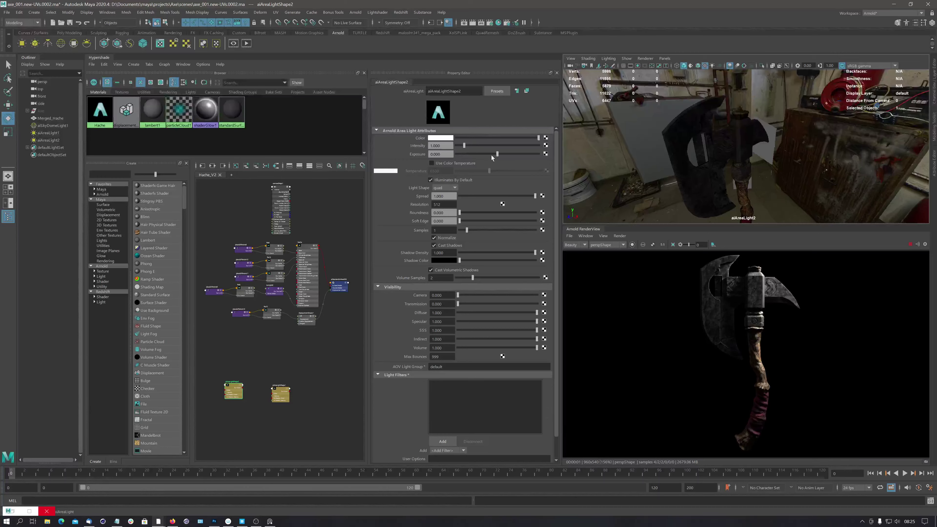
Set the second area light's exposure to 9 and its intensity to about 0.237
{"action": "left_click_drag", "start_coordinate": [498, 155], "coordinate": [529, 157]}
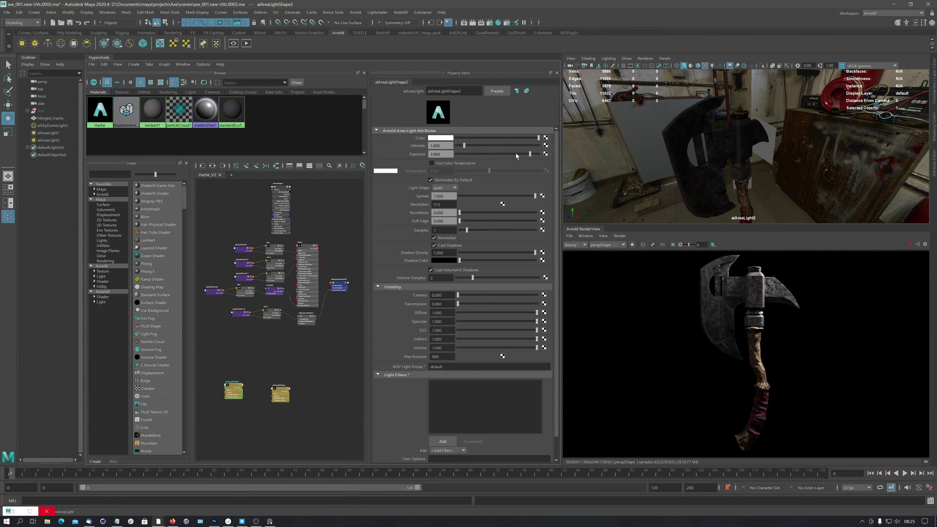
{"action": "left_click_drag", "start_coordinate": [533, 152], "coordinate": [550, 154]}
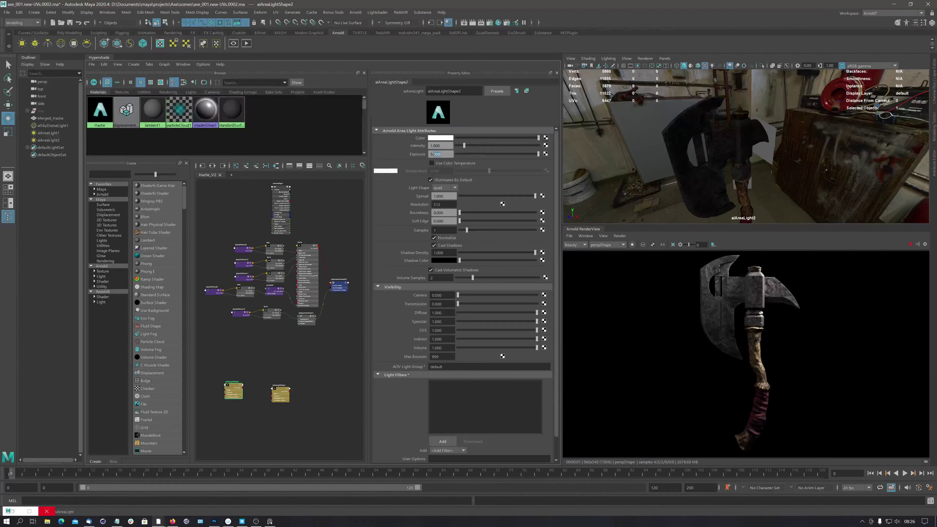
{"action": "key", "text": "Return"}
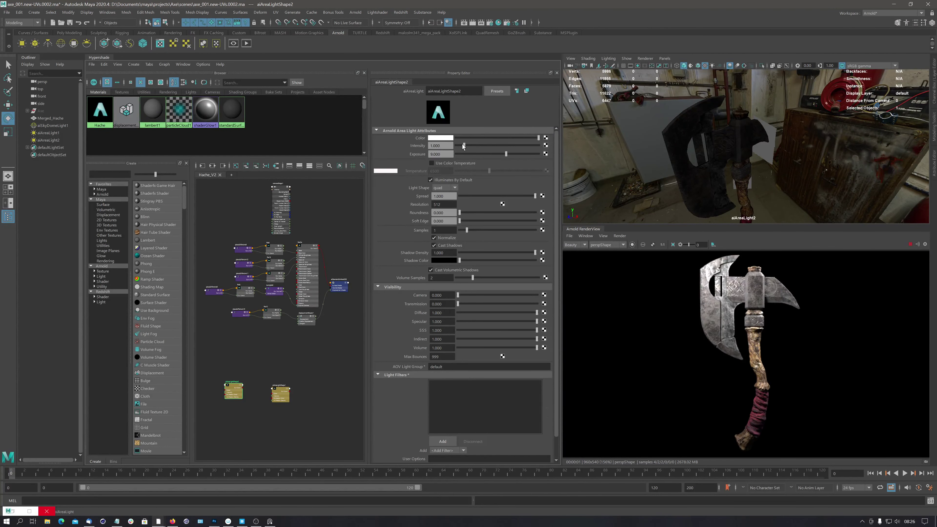
{"action": "left_click_drag", "start_coordinate": [458, 143], "coordinate": [457, 143]}
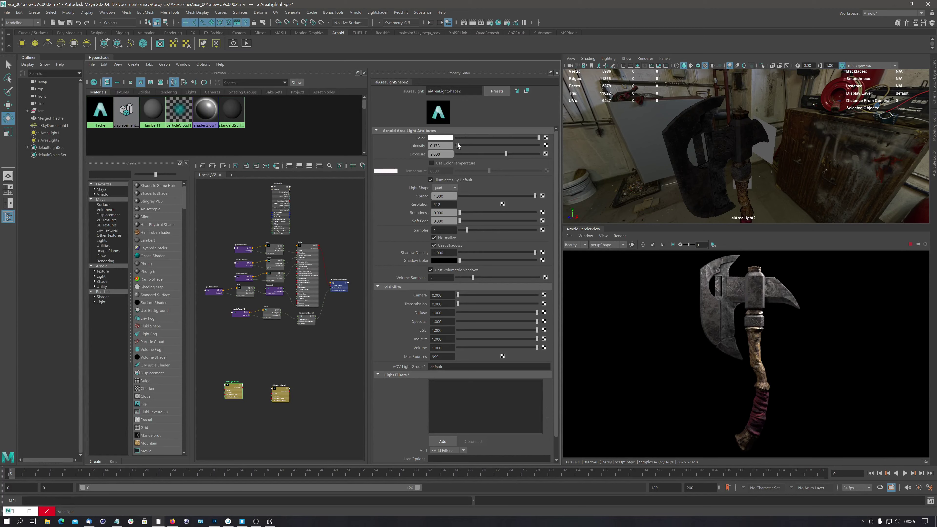
{"action": "left_click_drag", "start_coordinate": [457, 143], "coordinate": [458, 143]}
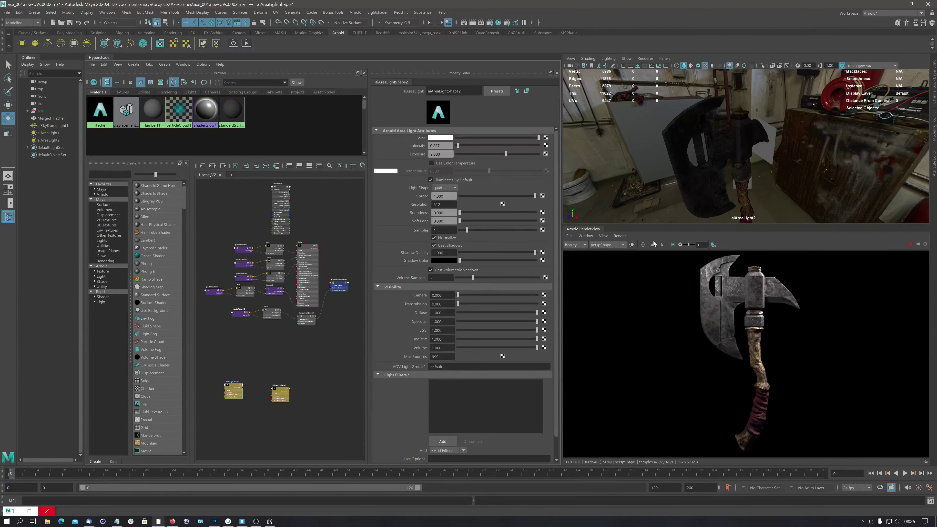
Orbit the second area light to face the axe nearly edge-on, and return the viewport to the persp camera
{"action": "left_click_drag", "start_coordinate": [707, 146], "coordinate": [718, 147], "text": "alt"}
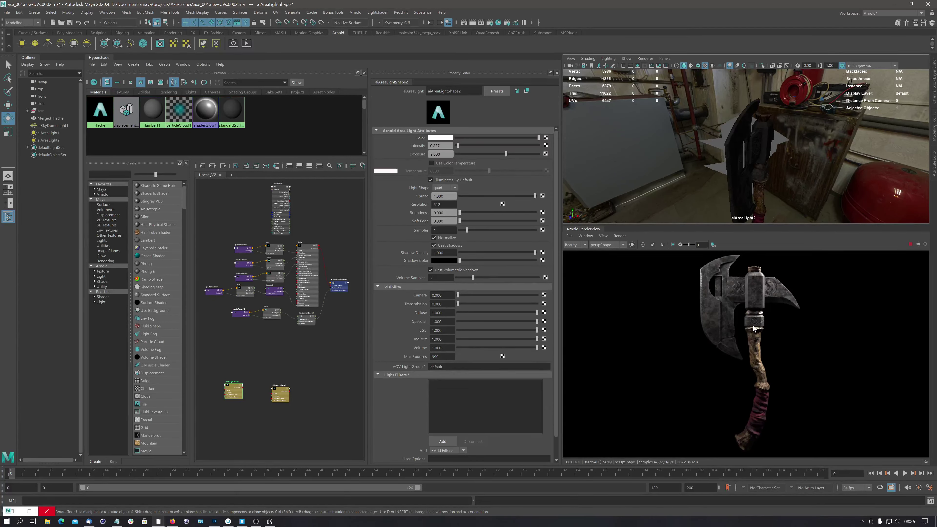
{"action": "left_click", "coordinate": [665, 59]}
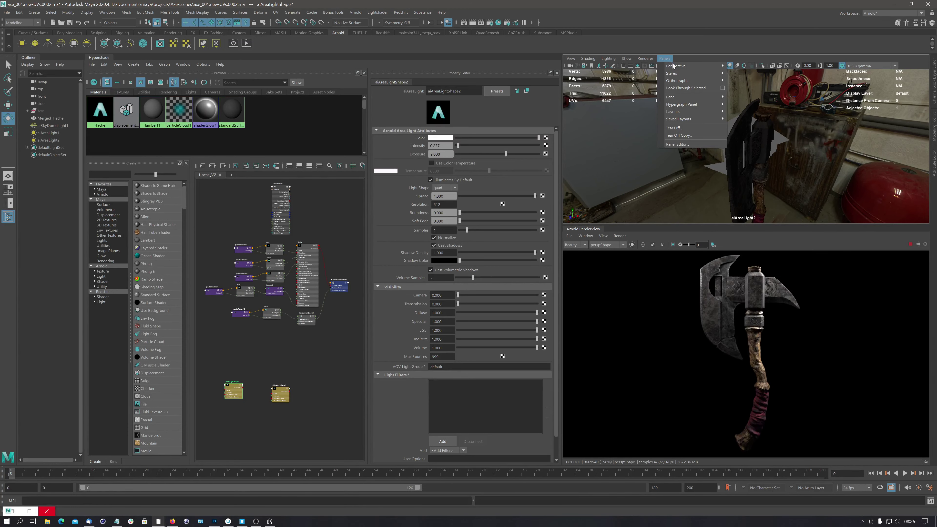
{"action": "mouse_move", "coordinate": [677, 67]}
{"action": "left_click", "coordinate": [740, 74]}
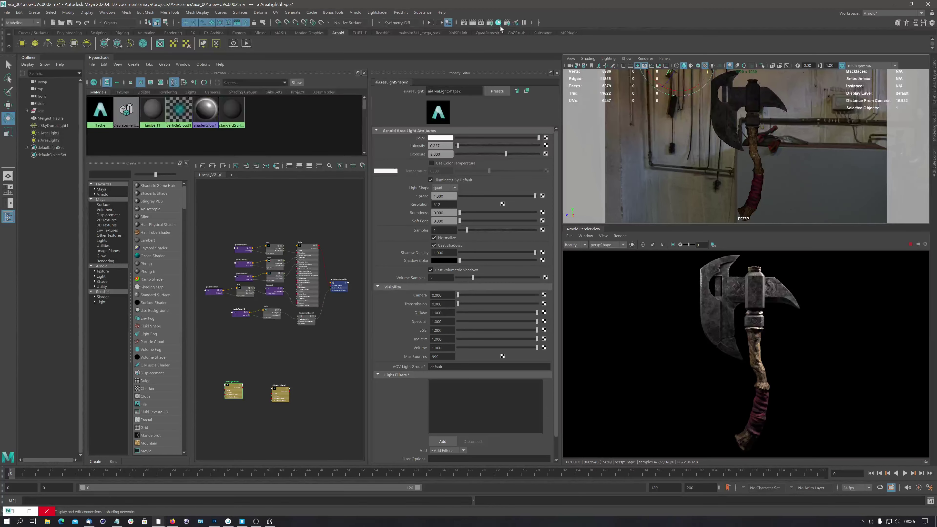
Set the render image size to 3840 by 2161 pixels with the aspect ratio maintained, and render the current frame
{"action": "left_click", "coordinate": [490, 22]}
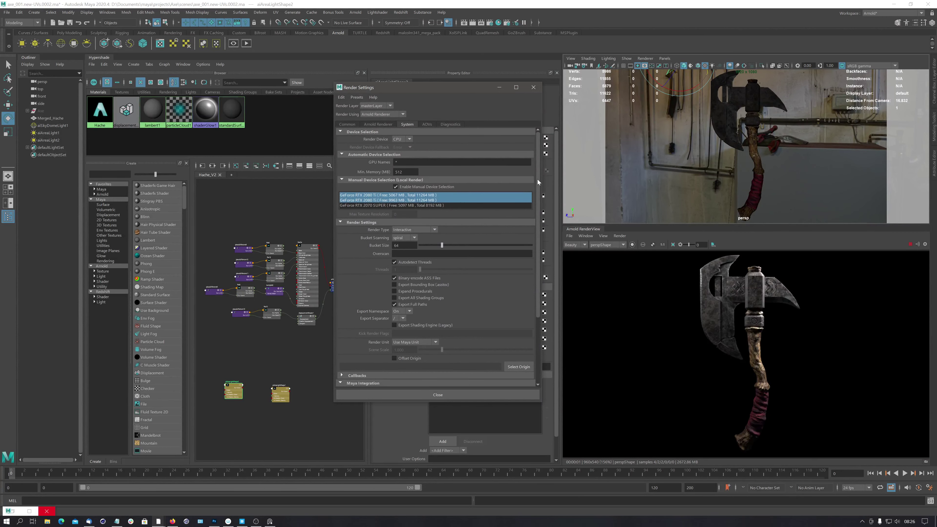
{"action": "left_click", "coordinate": [376, 124]}
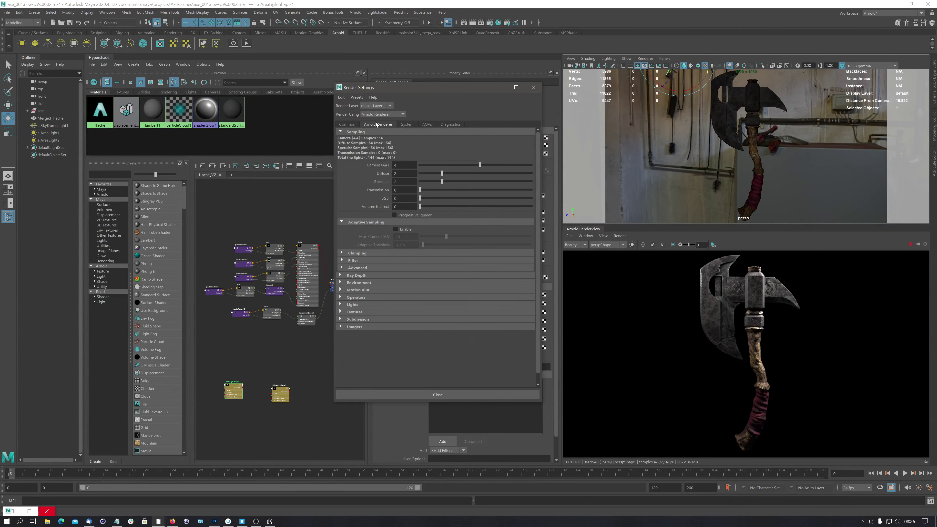
{"action": "left_click", "coordinate": [350, 124]}
{"action": "left_click_drag", "start_coordinate": [540, 224], "coordinate": [539, 313]}
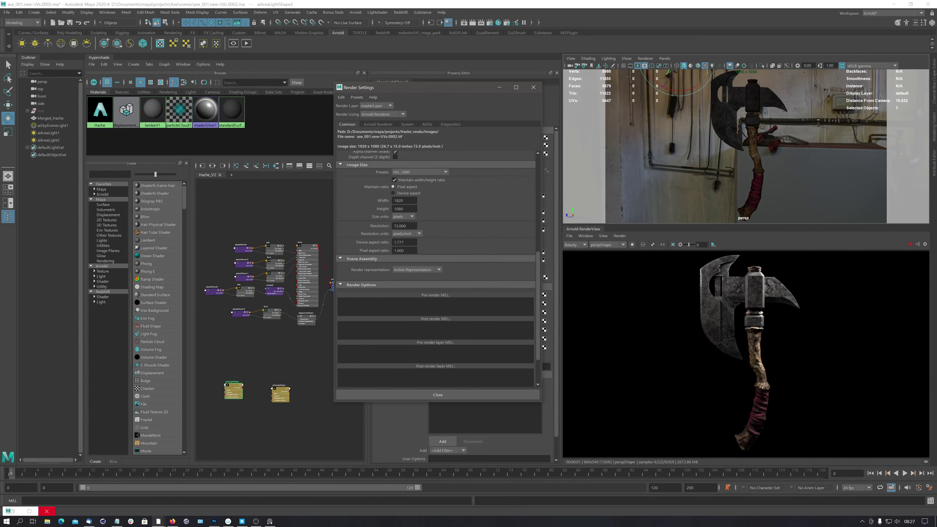
{"action": "double_click", "coordinate": [400, 201]}
{"action": "key", "text": "Tab"}
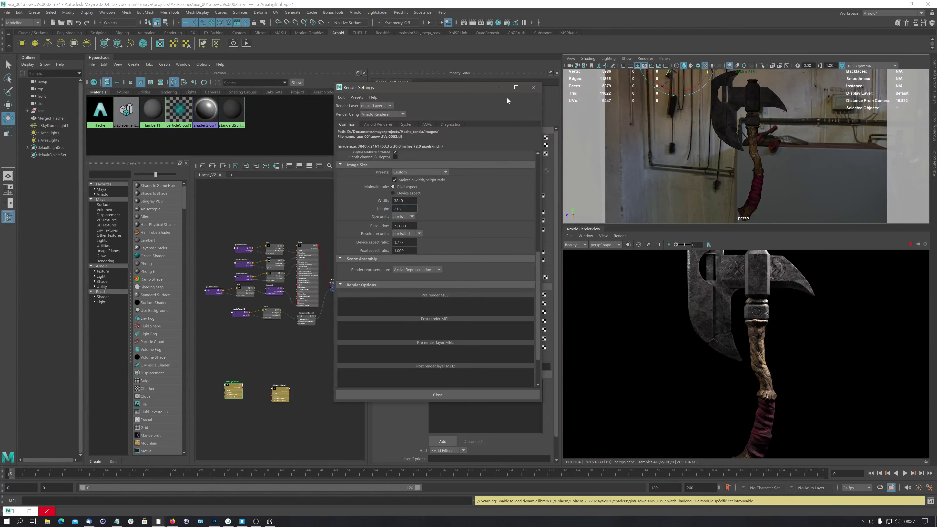
{"action": "left_click", "coordinate": [534, 88]}
{"action": "left_click", "coordinate": [473, 23]}
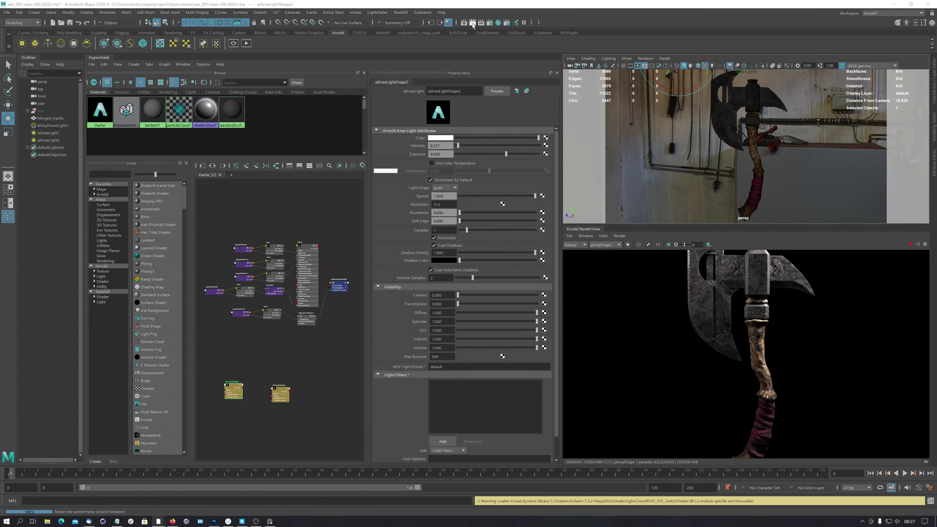